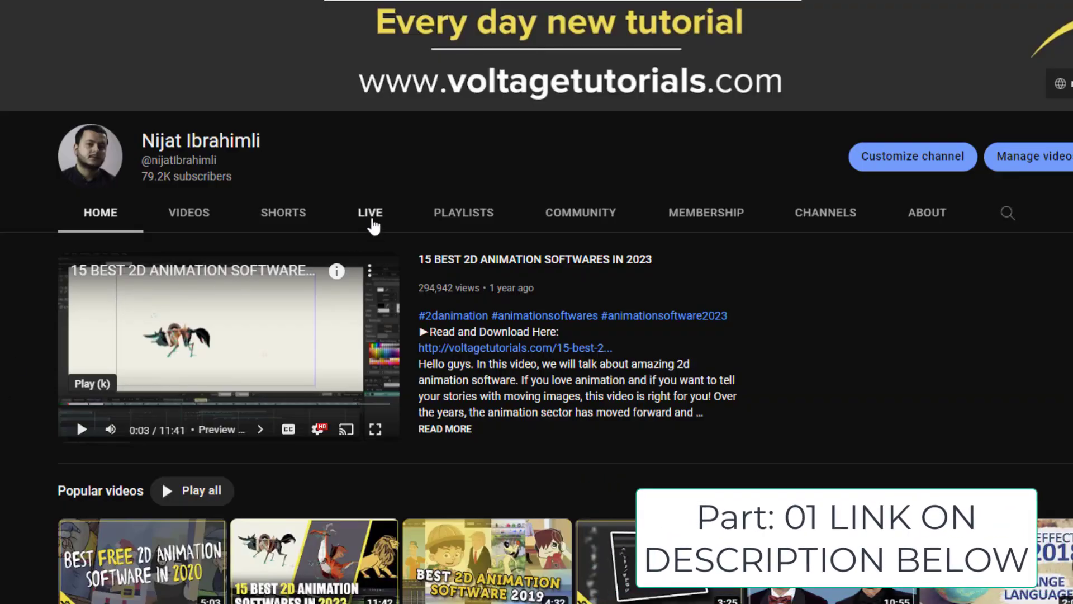
- Open the channel's list of live streams and look at the latest Motion Graphics stream
left_click(371, 218)
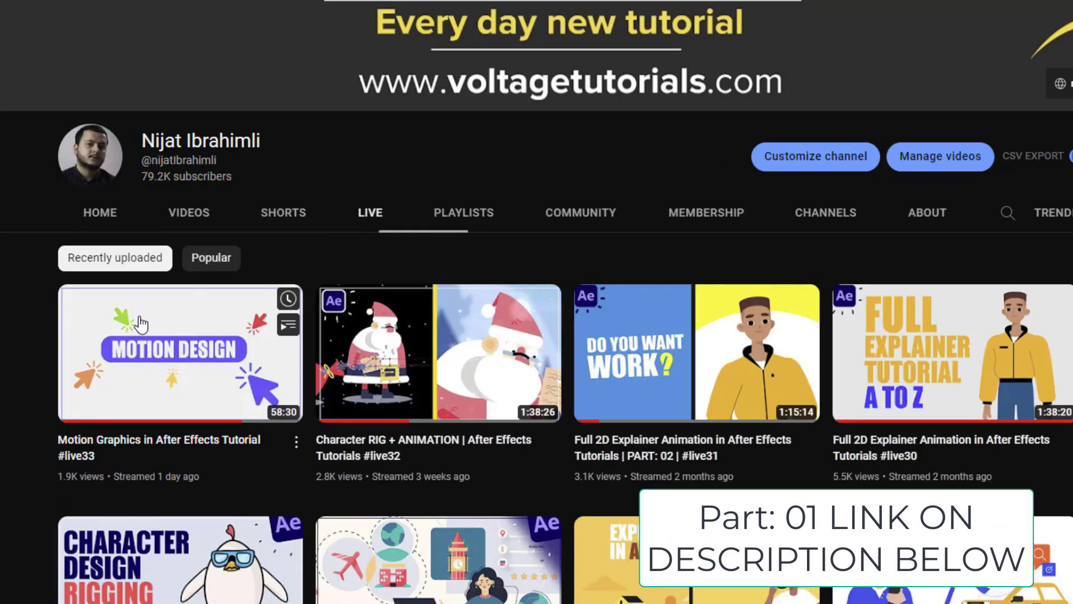
mouse_move(137, 343)
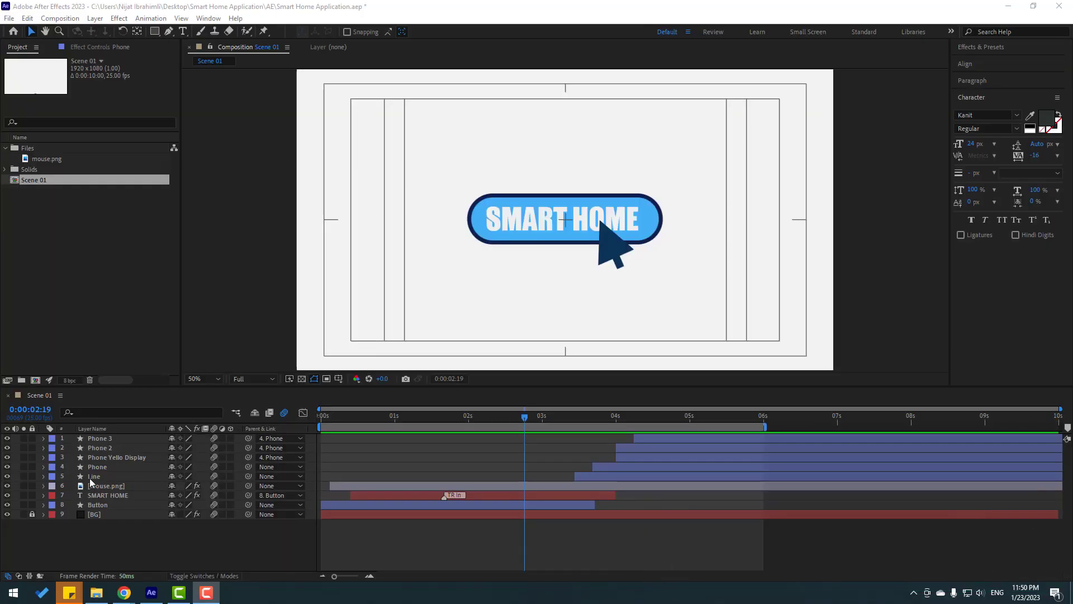
- Reveal the Phone layer's keyframes and add a hold-in-place Position keyframe at 0:00:05:19
left_click(508, 464)
left_click_drag(537, 417, 746, 420)
key("u")
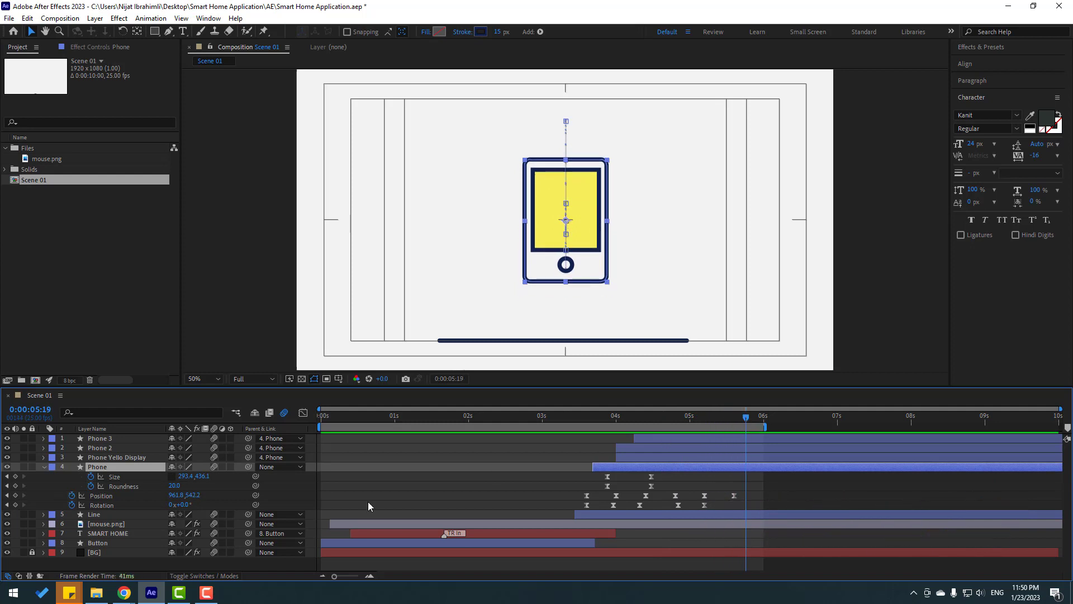
left_click(15, 496)
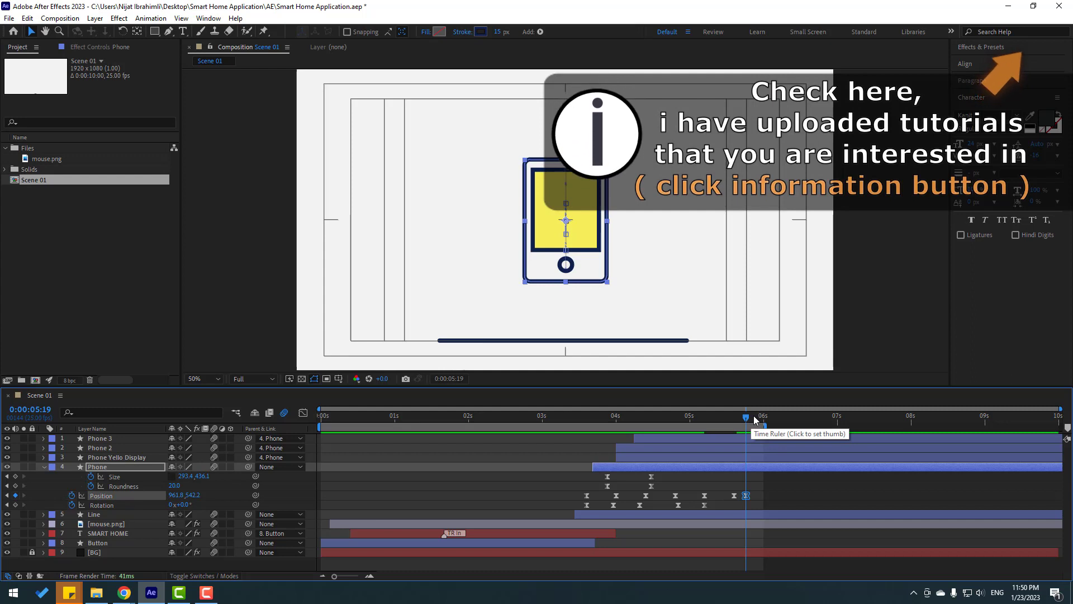
- Advance 10 frames to 0:00:06:04 and set the Phone layer's Y position to 628.2
left_click(448, 380)
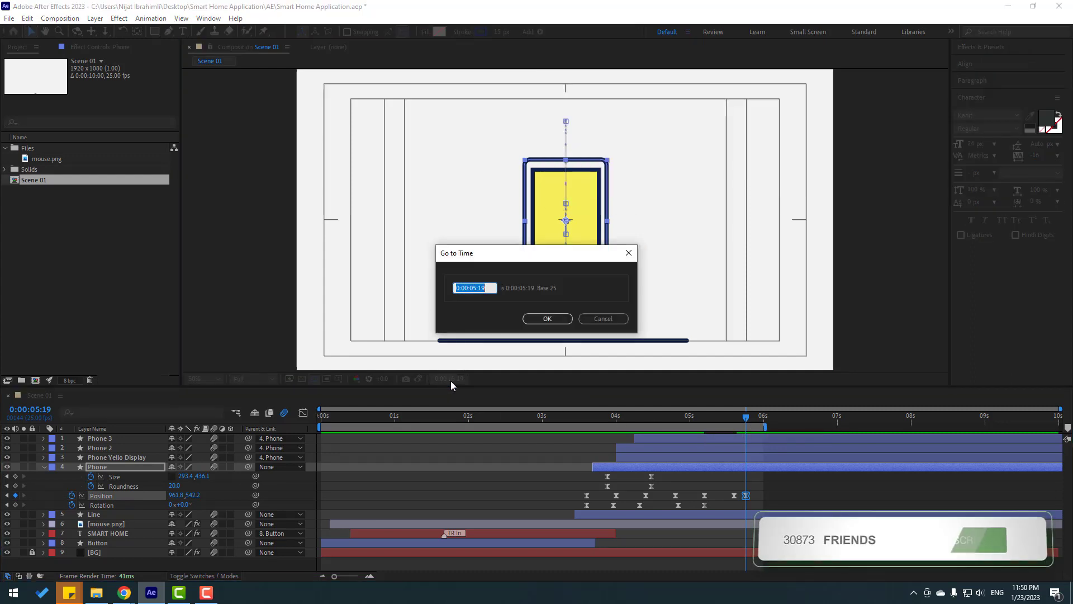
type("+")
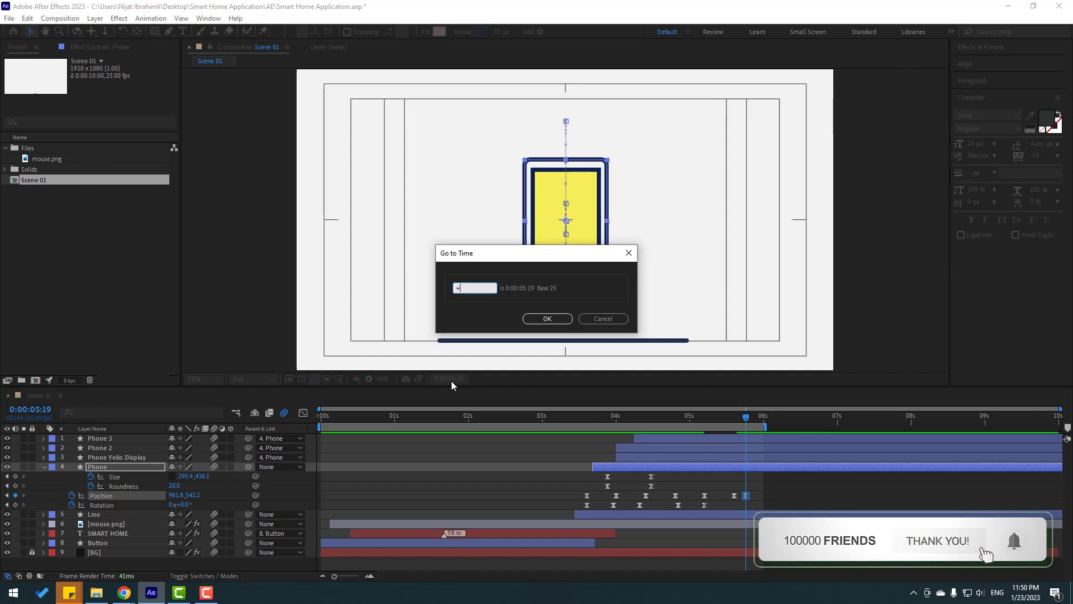
type("10")
left_click(541, 317)
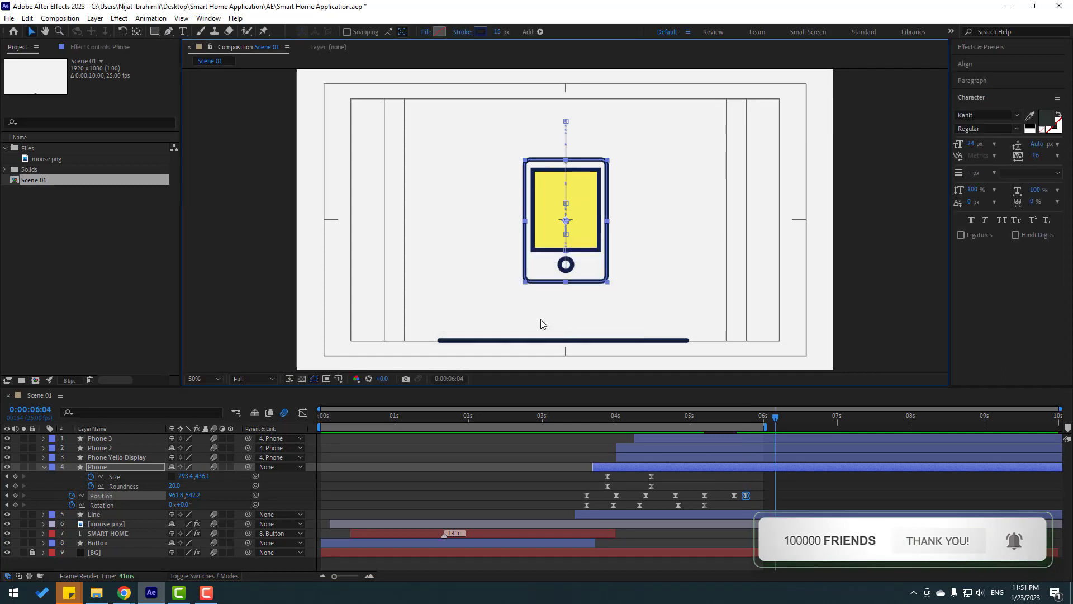
left_click_drag(193, 496, 242, 501)
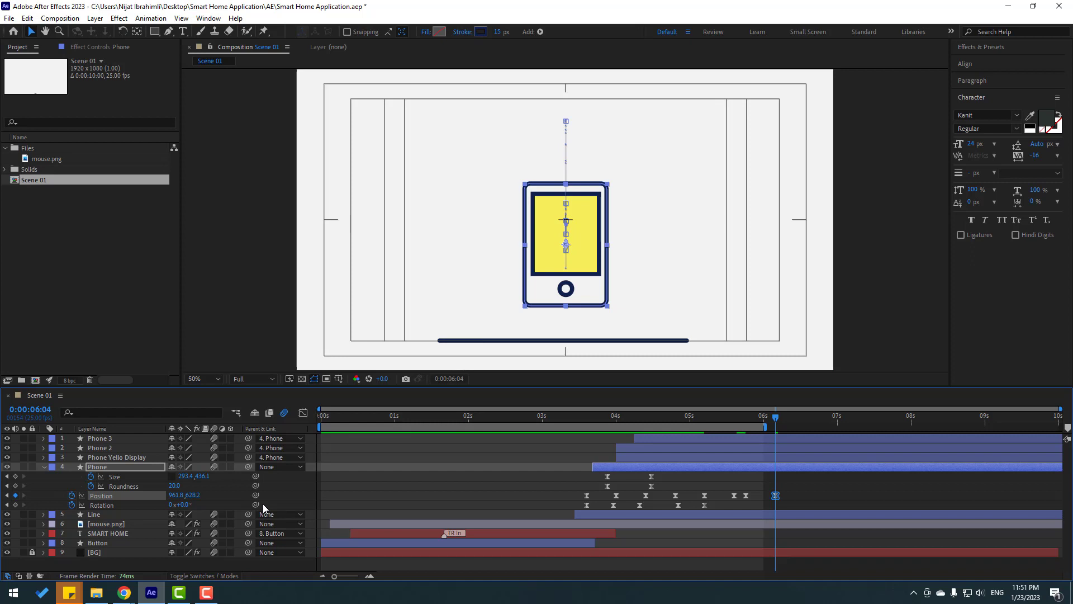
- Keyframe the Phone layer's Y position at 333.2 at 0:00:06:14 and at 738.2 at 0:00:06:24
key("space")
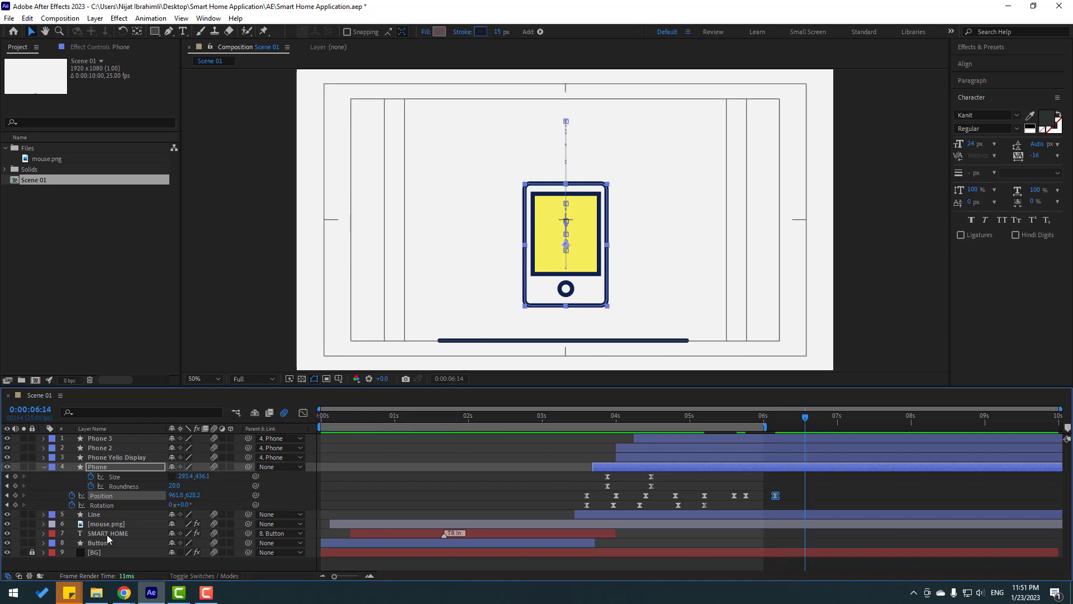
left_click_drag(193, 495, 35, 494)
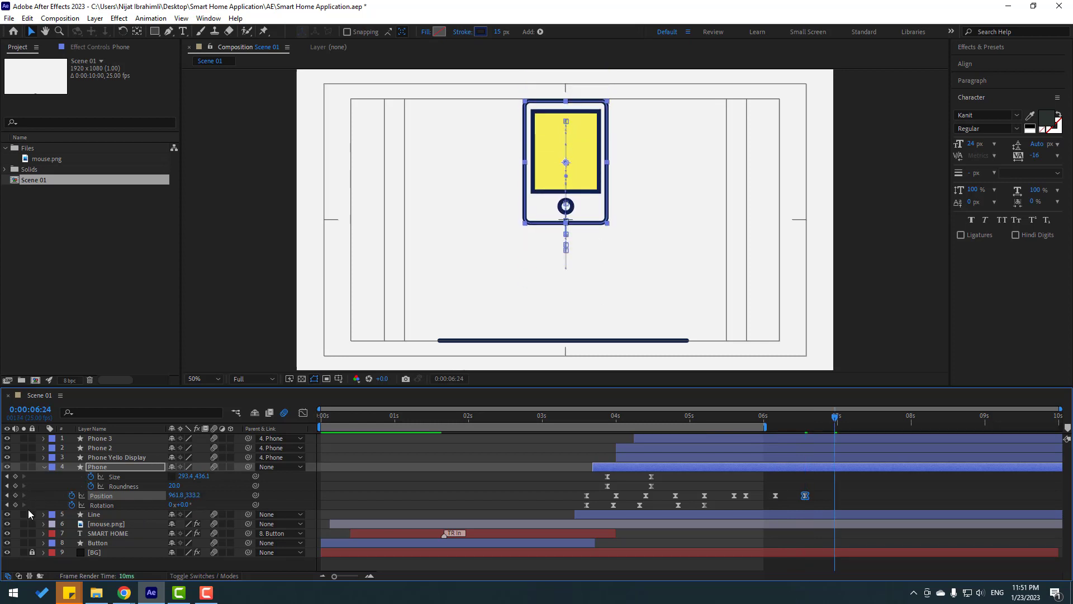
left_click_drag(196, 495, 441, 475)
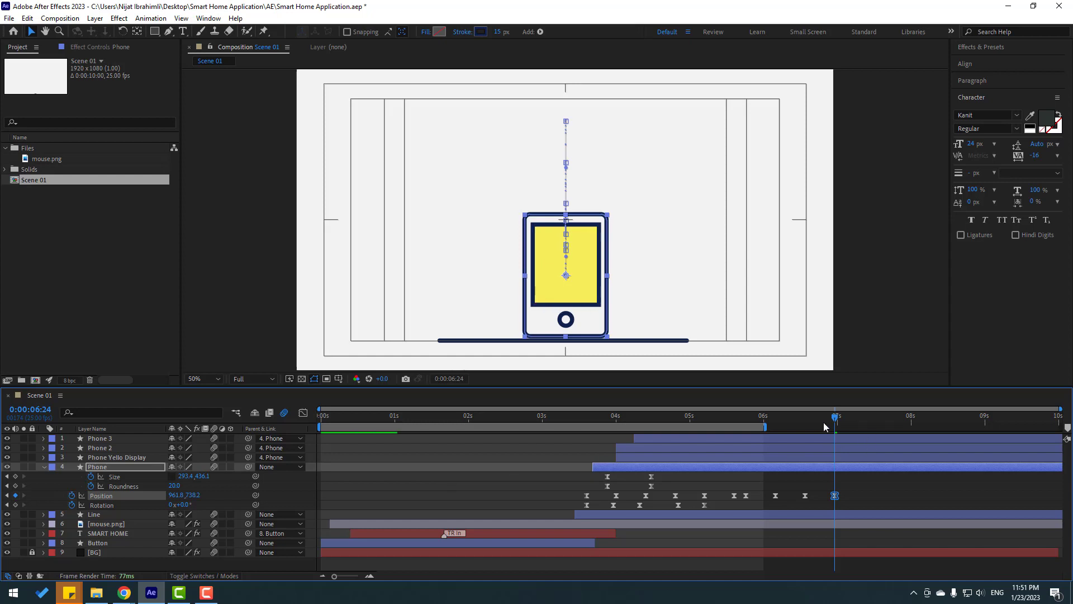
- Set the work area from 0:00:05:05 to just past 7 seconds and preview the phone's jump
left_click(704, 419)
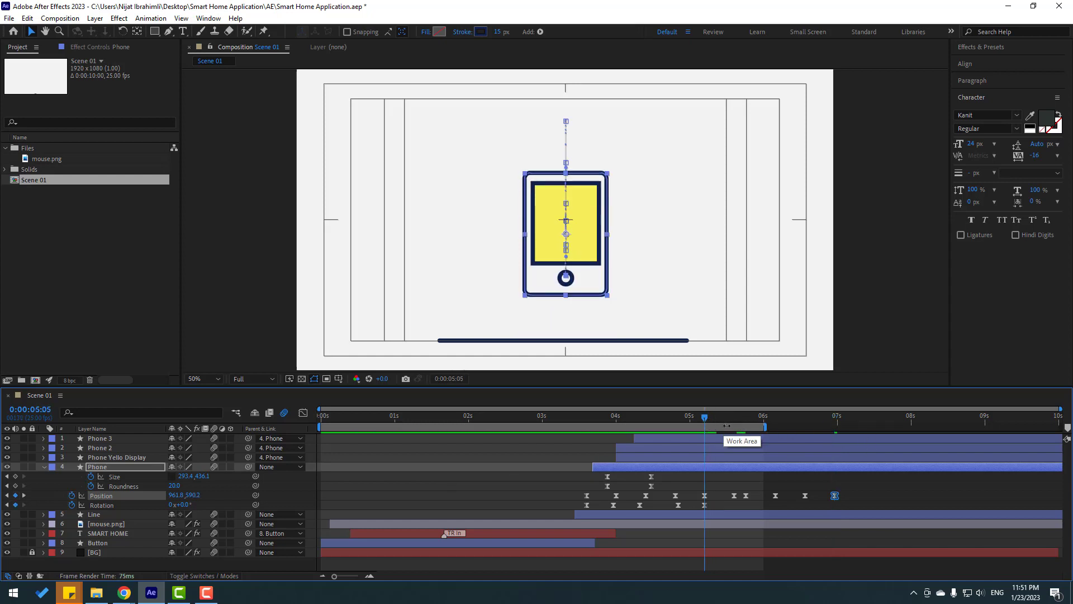
key("b")
left_click_drag(716, 417, 868, 427)
key("space")
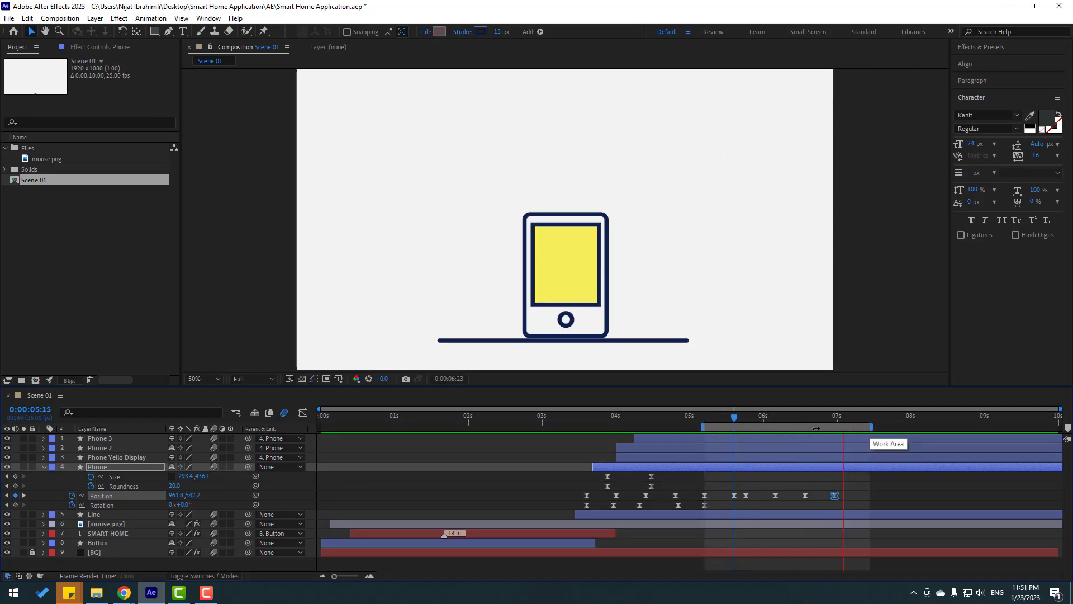
key("space")
- In the speed graph, lengthen the outgoing ease of the Phone's Position keyframe at 0:00:05:19 so the downward dip accelerates late
left_click_drag(860, 500, 736, 456)
left_click_drag(746, 416, 766, 416)
left_click(303, 412)
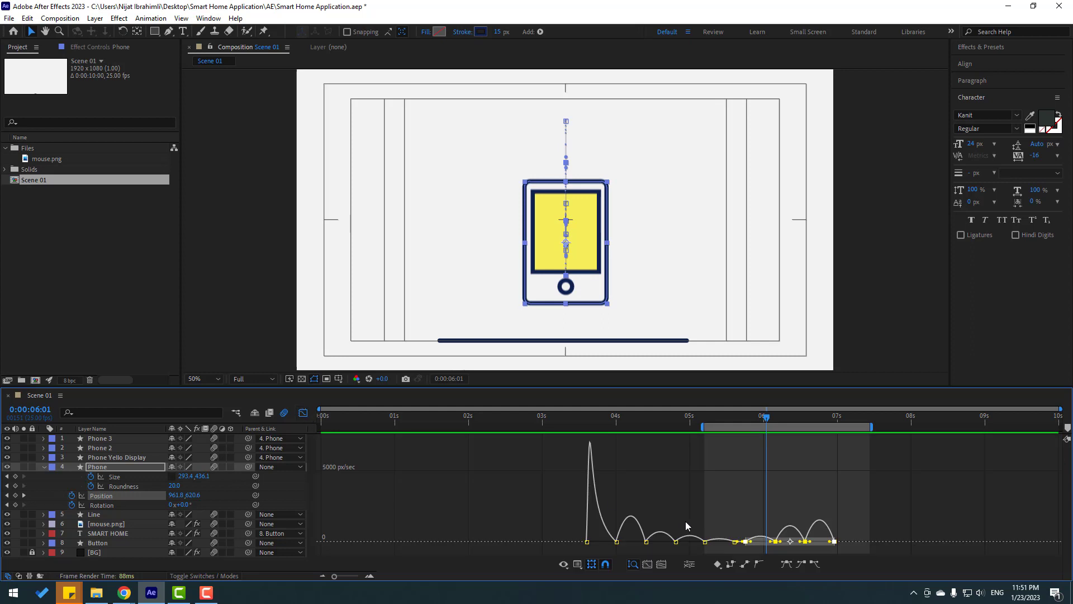
key("equal")
key("equal")
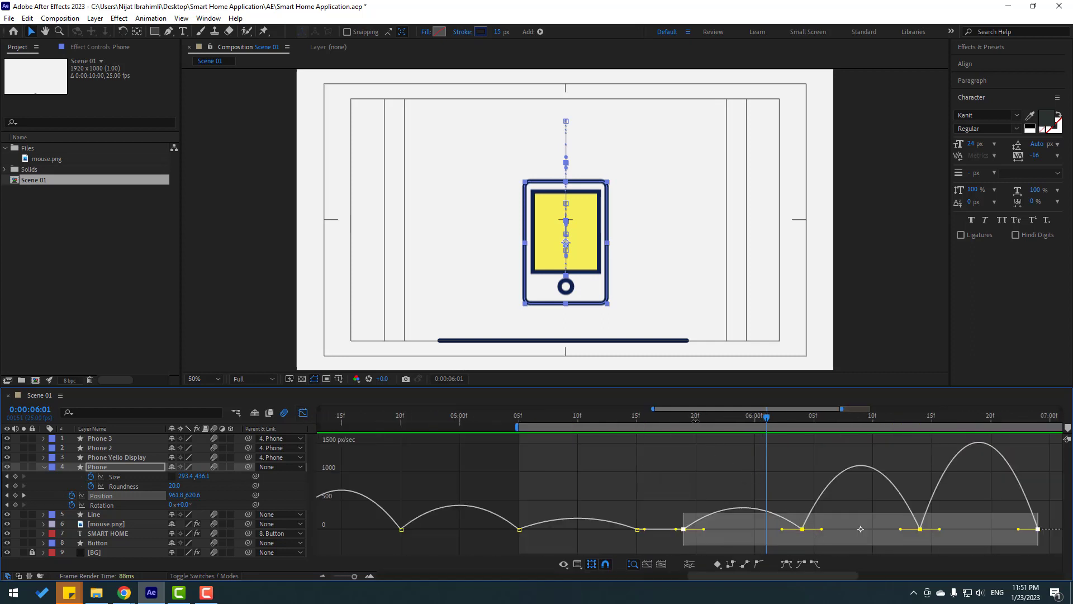
left_click_drag(687, 415, 742, 419)
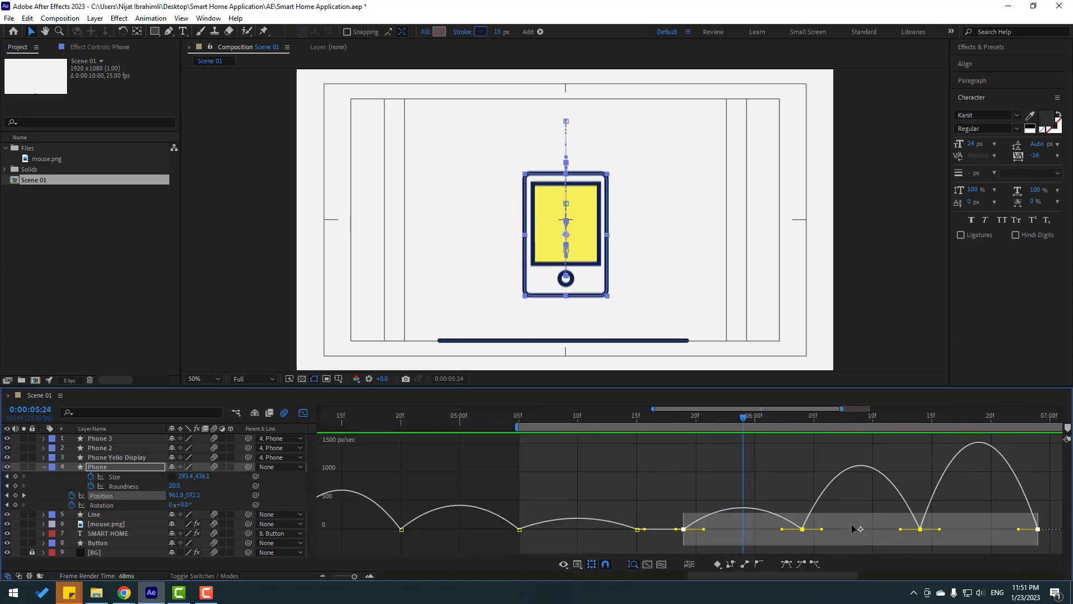
left_click(854, 511)
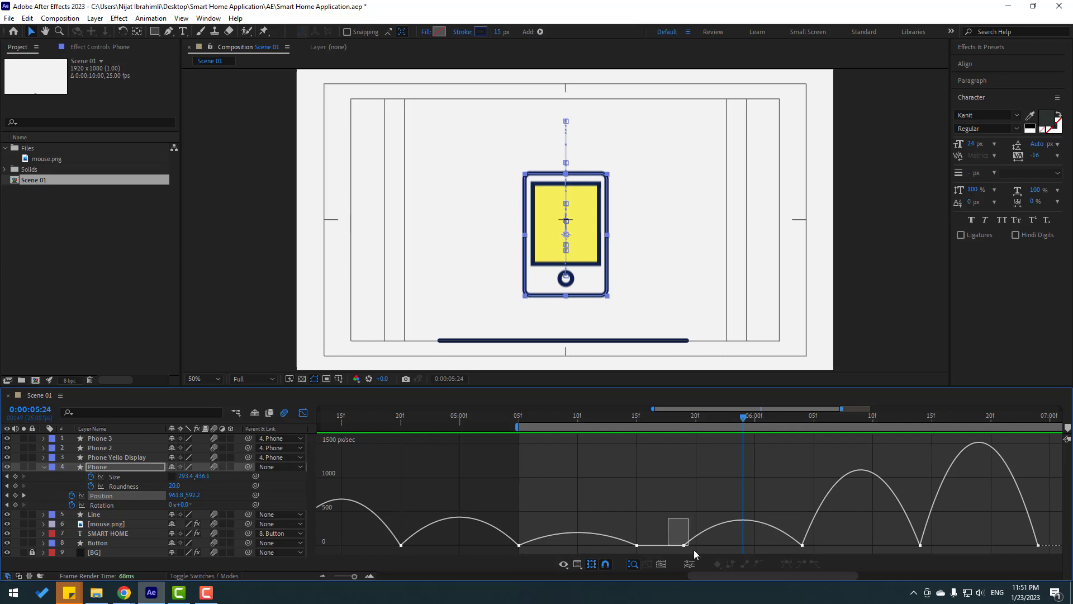
left_click_drag(703, 547, 742, 538)
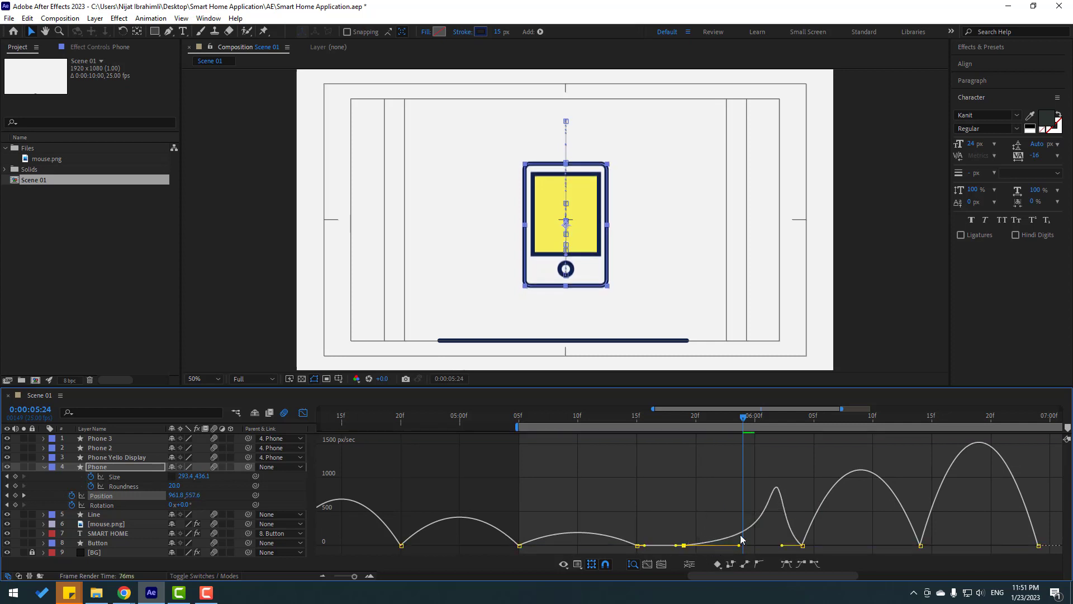
- Shorten the work area to start at about 0:00:05:12 and preview the eased dip
left_click_drag(519, 428, 596, 437)
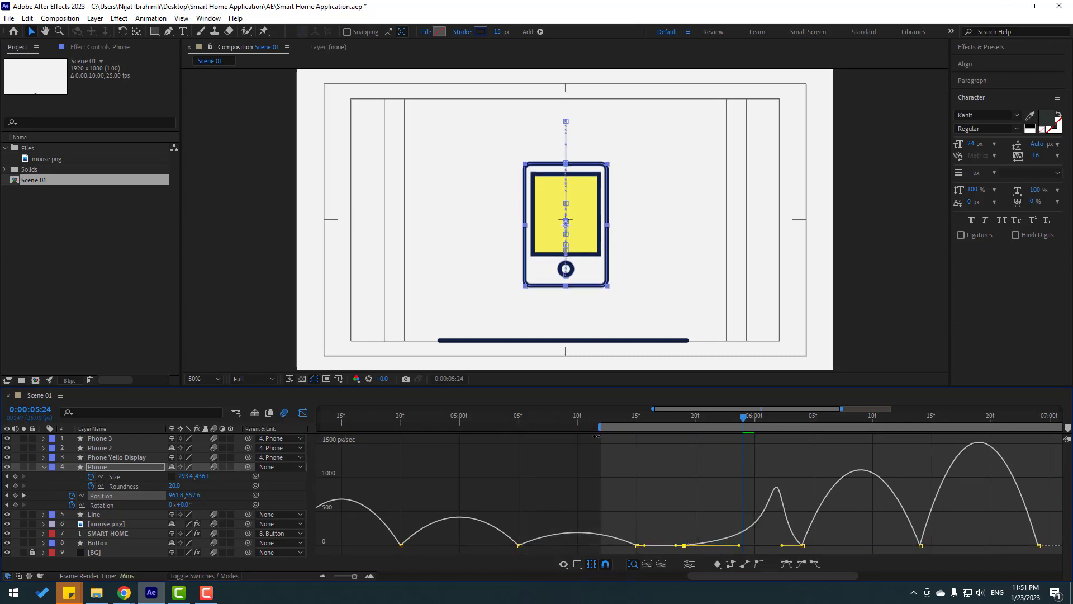
key("space")
key("space")
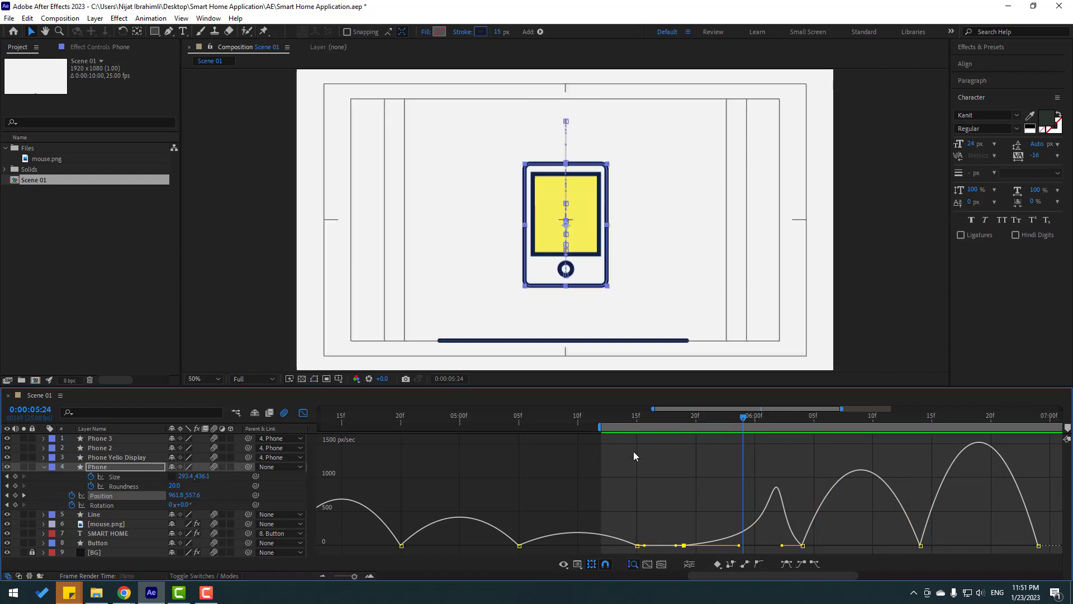
- Lengthen the ease on both sides of the Position keyframe at 0:00:06:14 in the speed graph and preview the jump
key("minus")
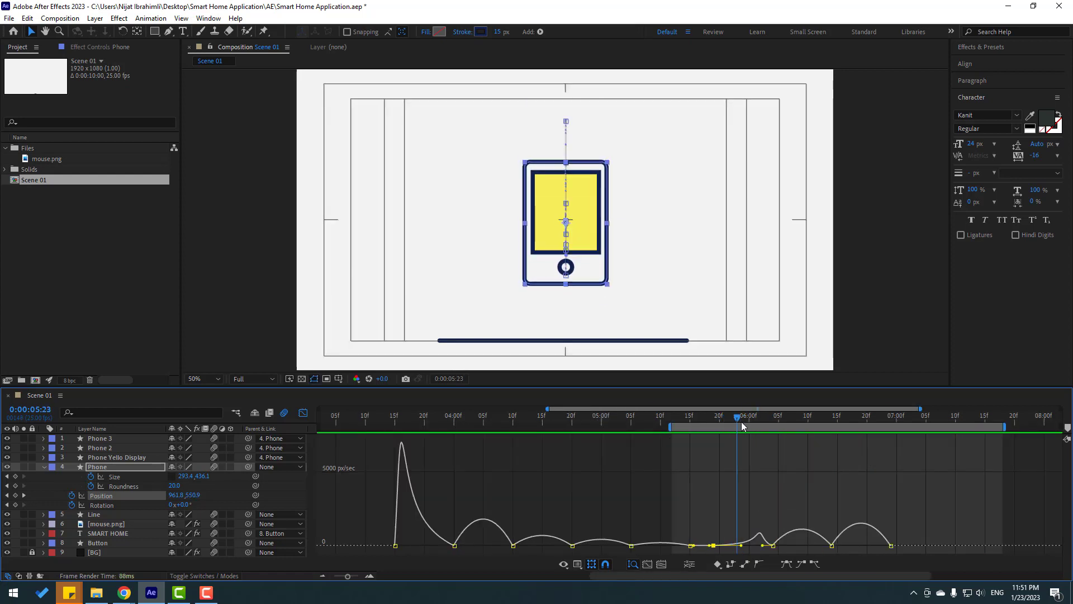
left_click_drag(742, 421, 802, 436)
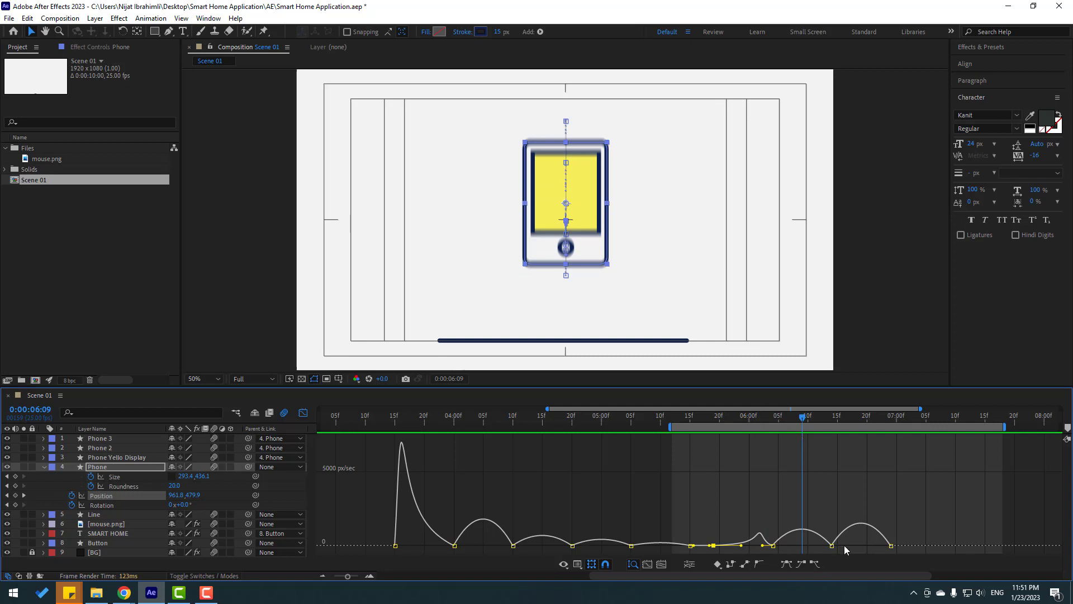
left_click_drag(822, 547, 861, 549)
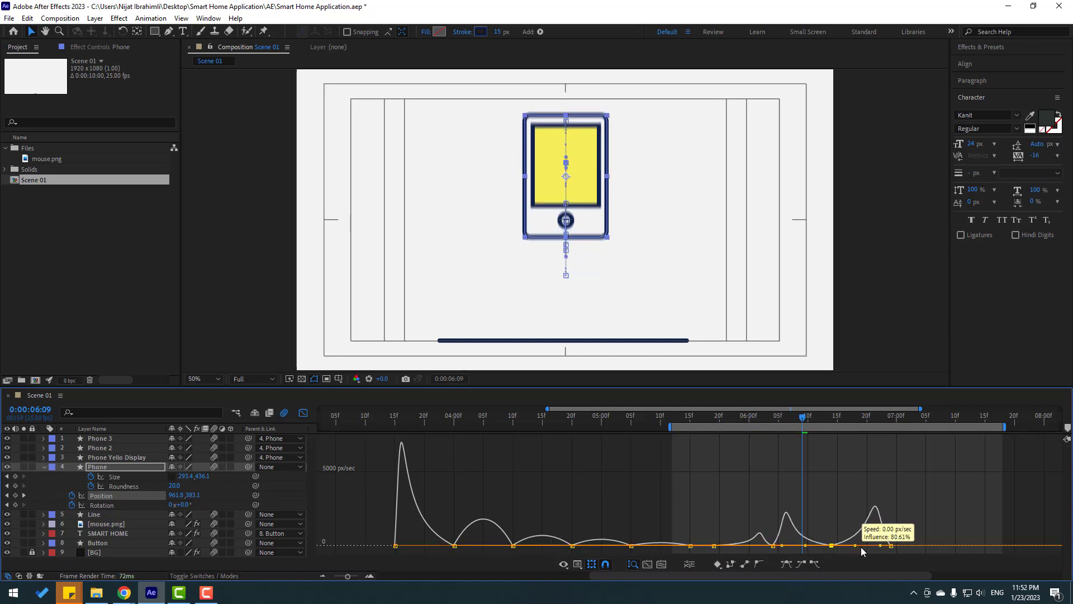
key("space")
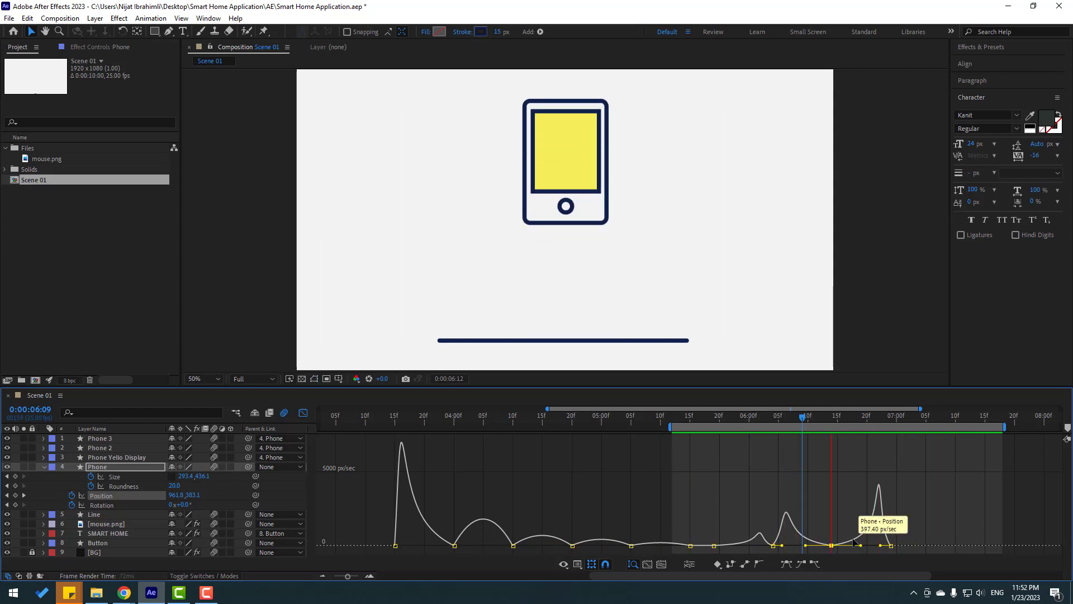
key("space")
key("space")
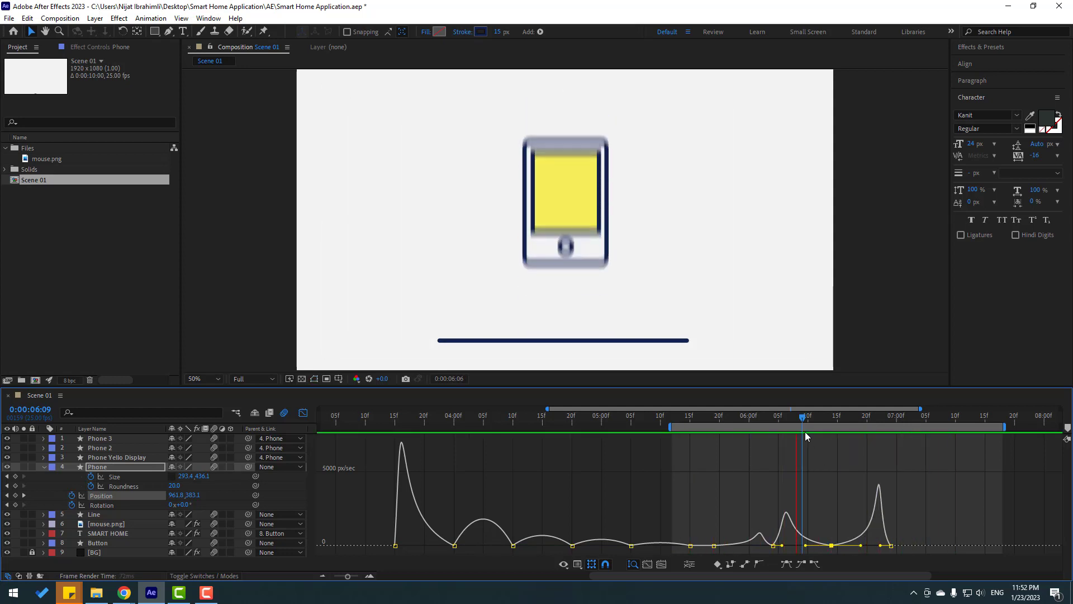
- Return to the keyframe view, move the Phone's last Position keyframe to 0:00:07:06 and preview the fall
left_click(792, 420)
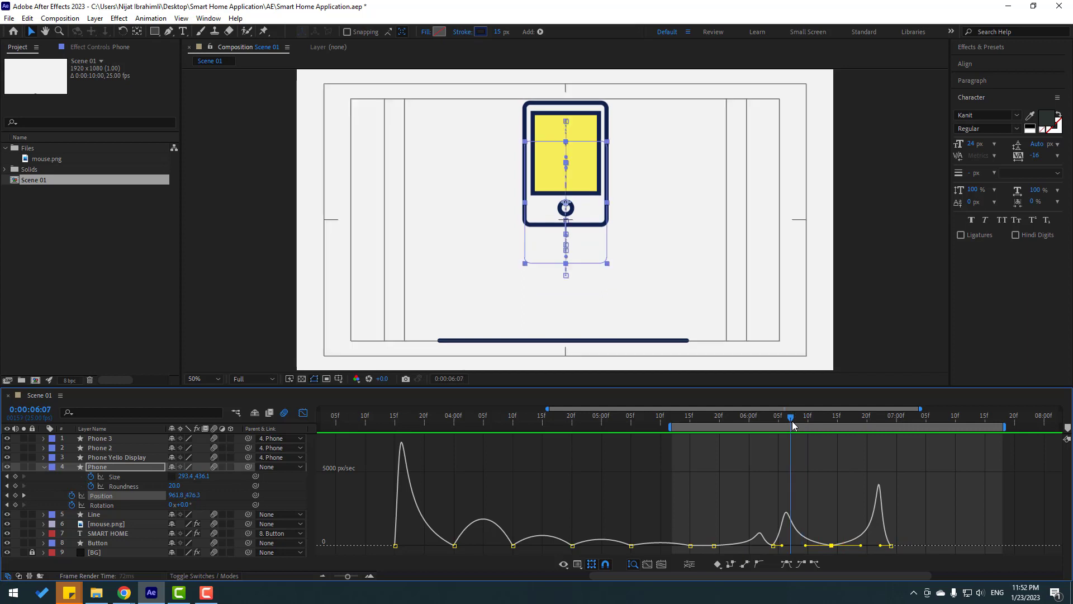
left_click(299, 417)
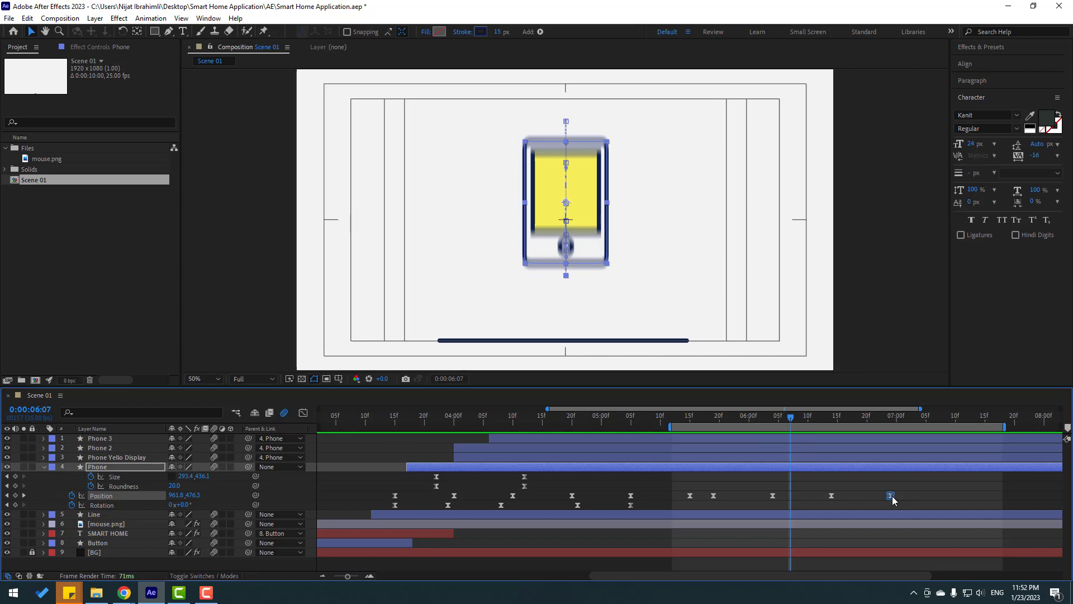
left_click_drag(892, 496, 934, 495)
key("space")
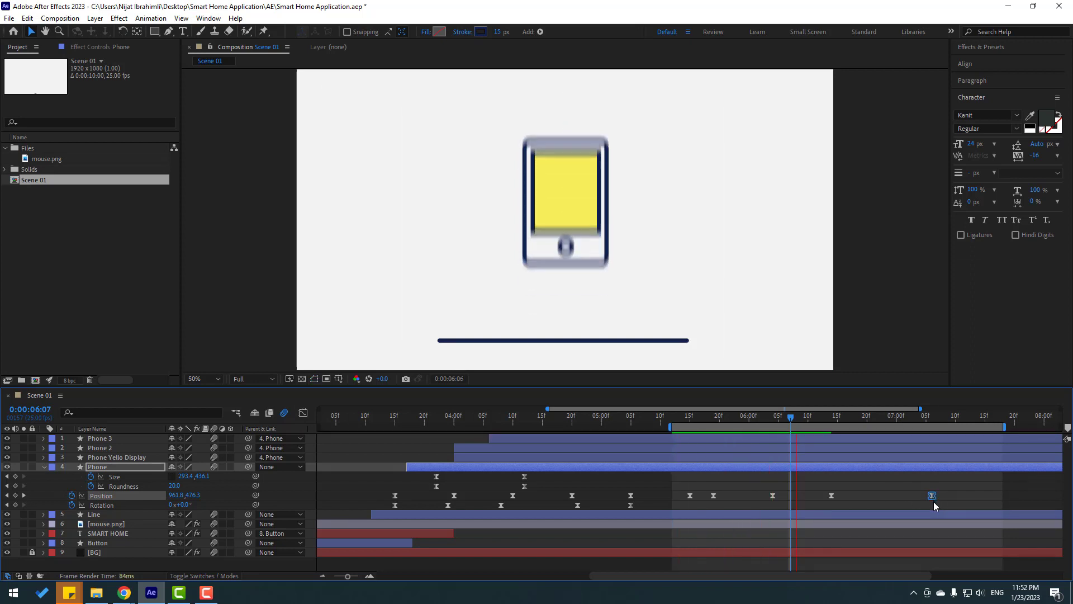
key("space")
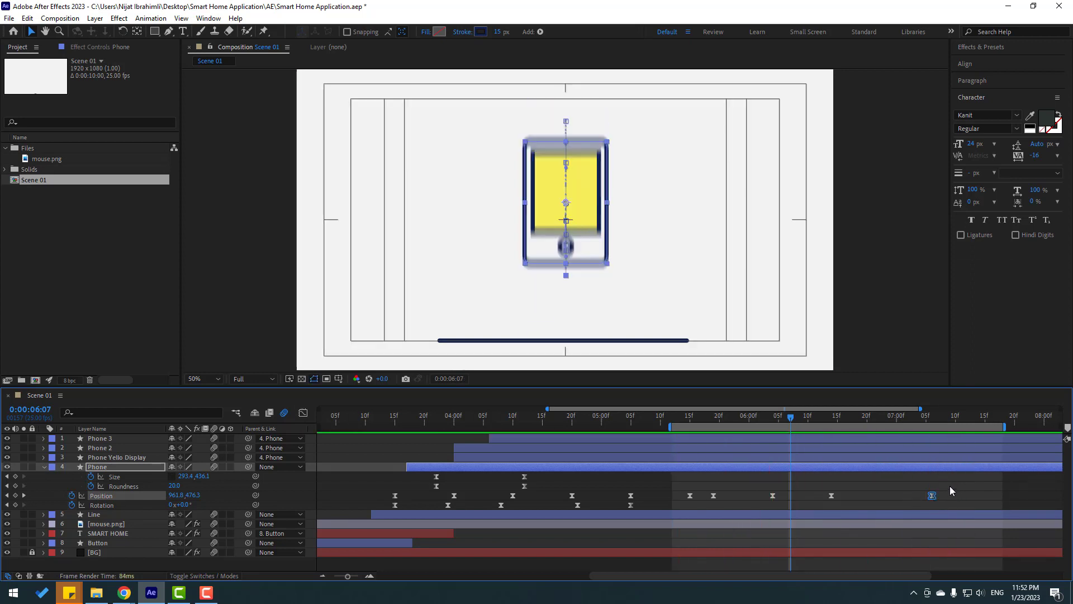
- In the speed graph, shorten the incoming ease of the last Position keyframe so the speed peaks just before landing, and preview it
left_click(303, 413)
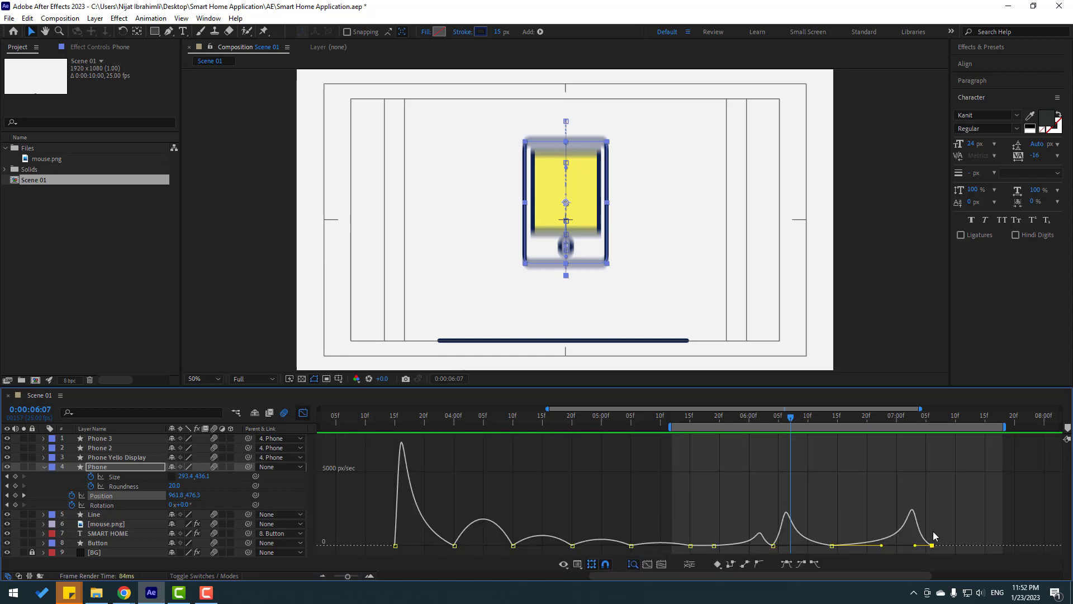
left_click(952, 540)
left_click_drag(916, 546, 933, 547)
key("space")
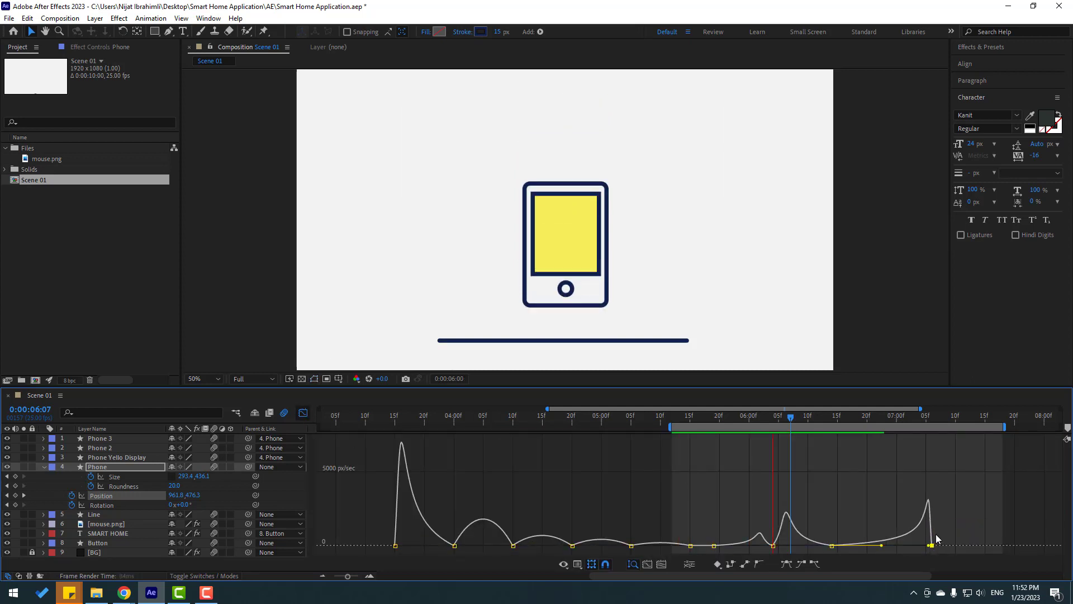
key("space")
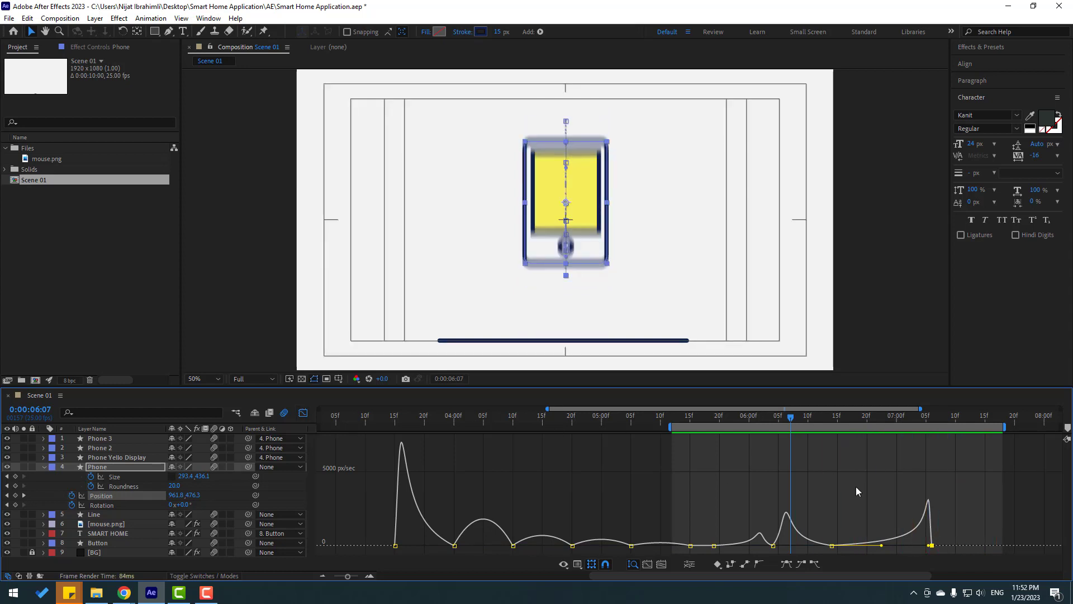
- Move the Phone's last Position keyframe to 0:00:07:04 in the keyframe view, preview it and go to 0:00:07:03
left_click(303, 413)
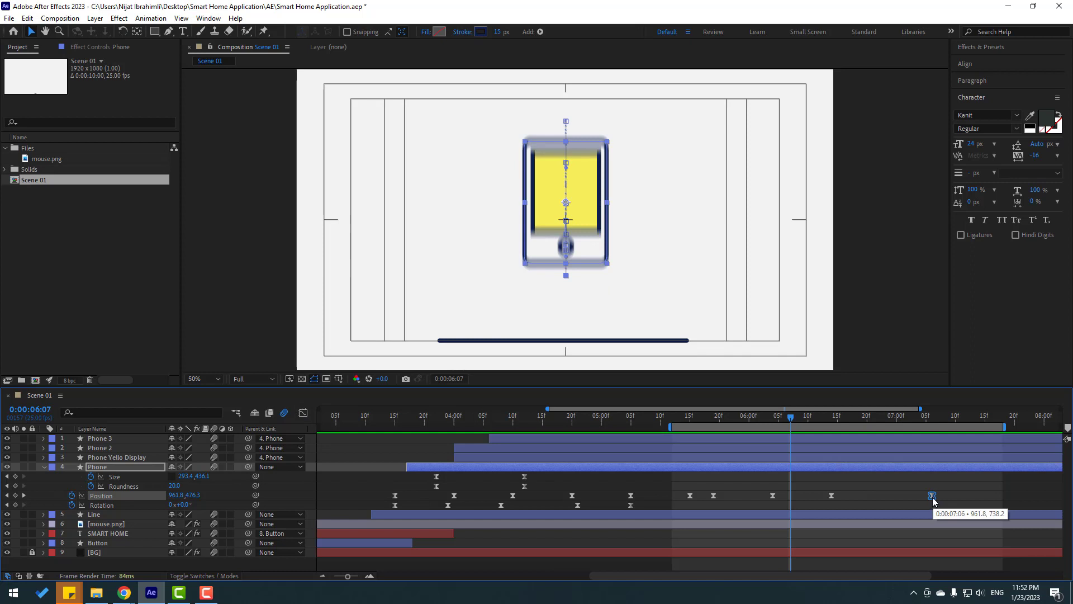
left_click_drag(932, 498, 920, 497)
key("space")
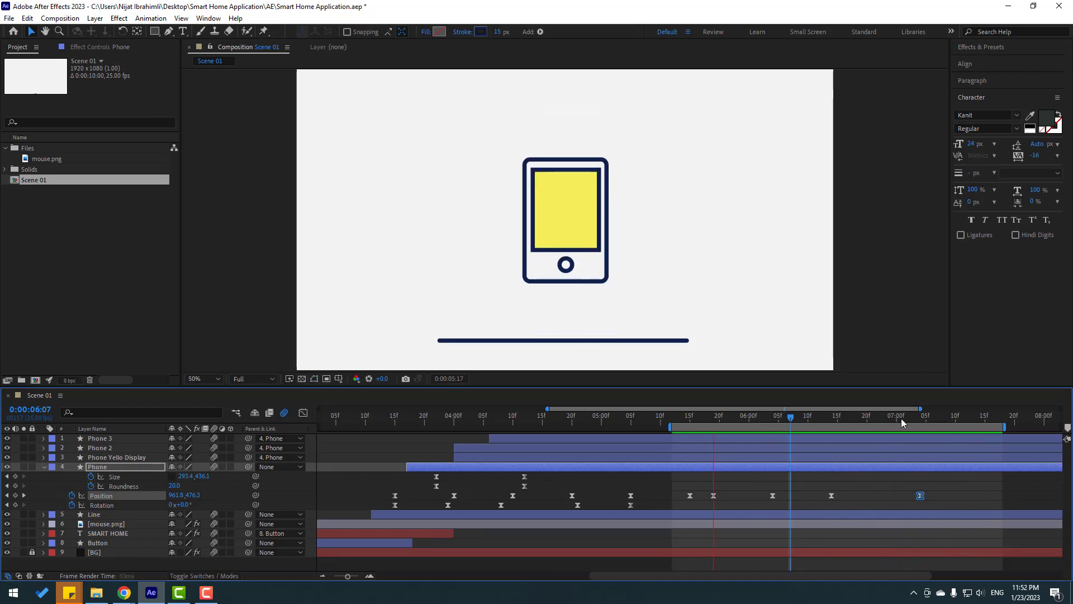
left_click_drag(903, 418, 915, 418)
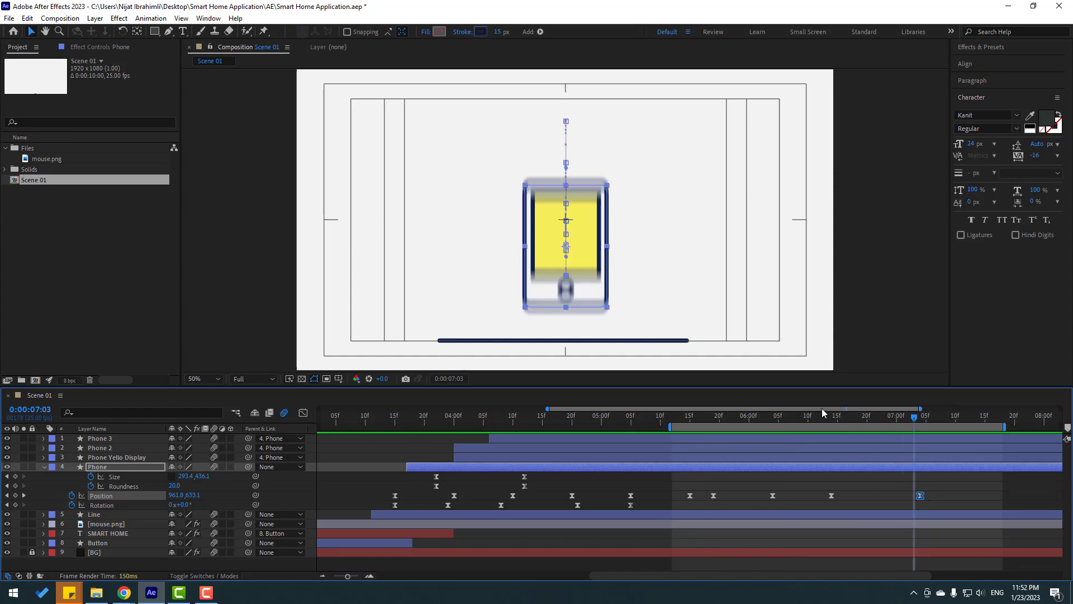
- Add Size and Roundness keyframes with the current values to the Phone layer at 0:00:06:04
left_click_drag(805, 419, 715, 427)
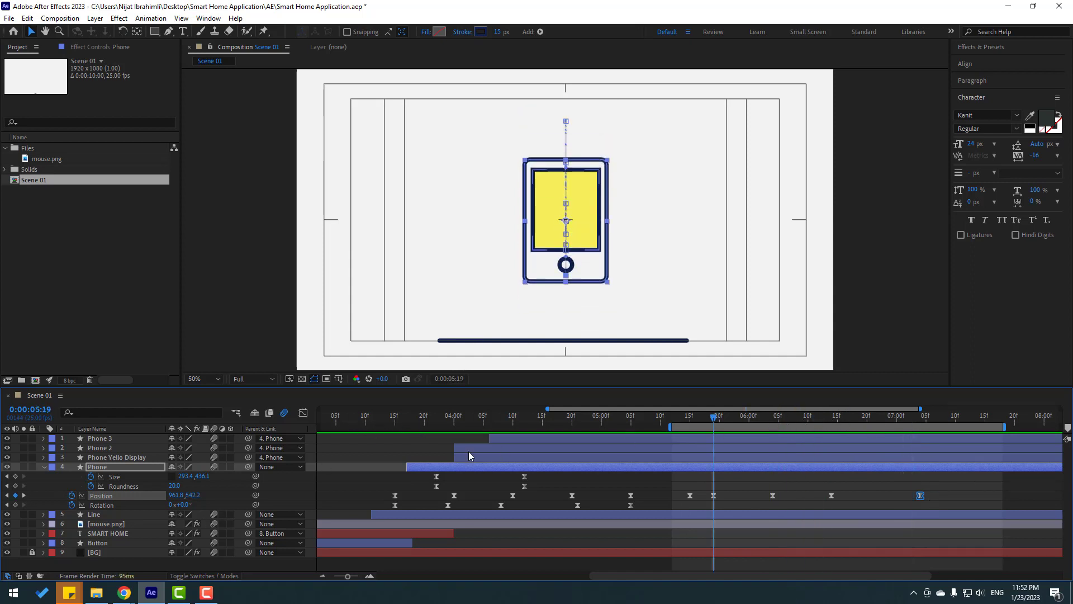
key("k")
left_click(16, 476)
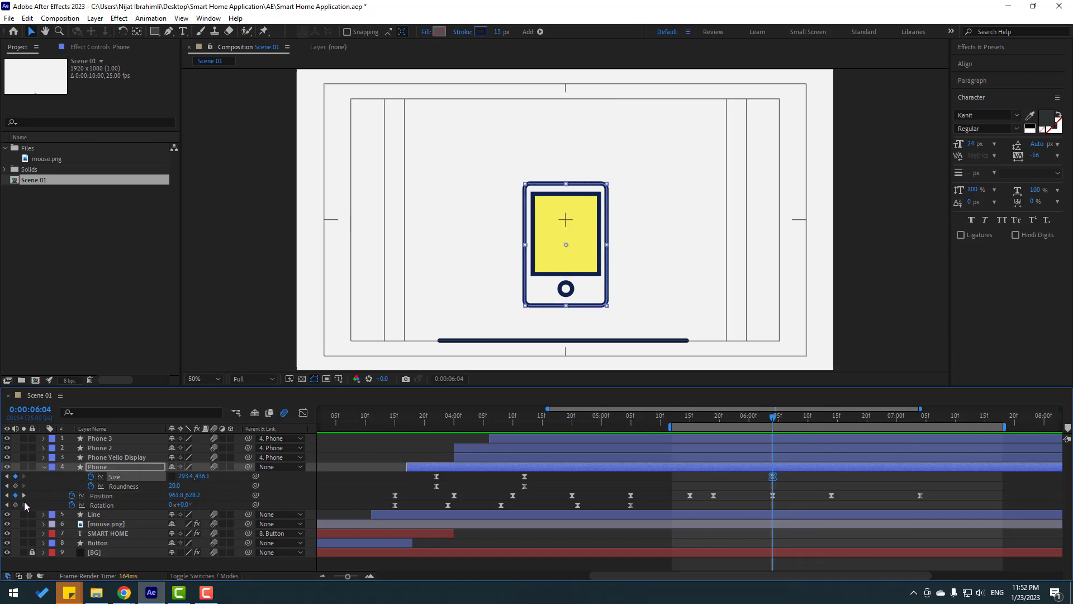
- At 0:00:06:14, widen the Phone's Size to 521.4, 436.1, set its Roundness to 0 and preview the change of shape
left_click_drag(786, 424, 832, 423)
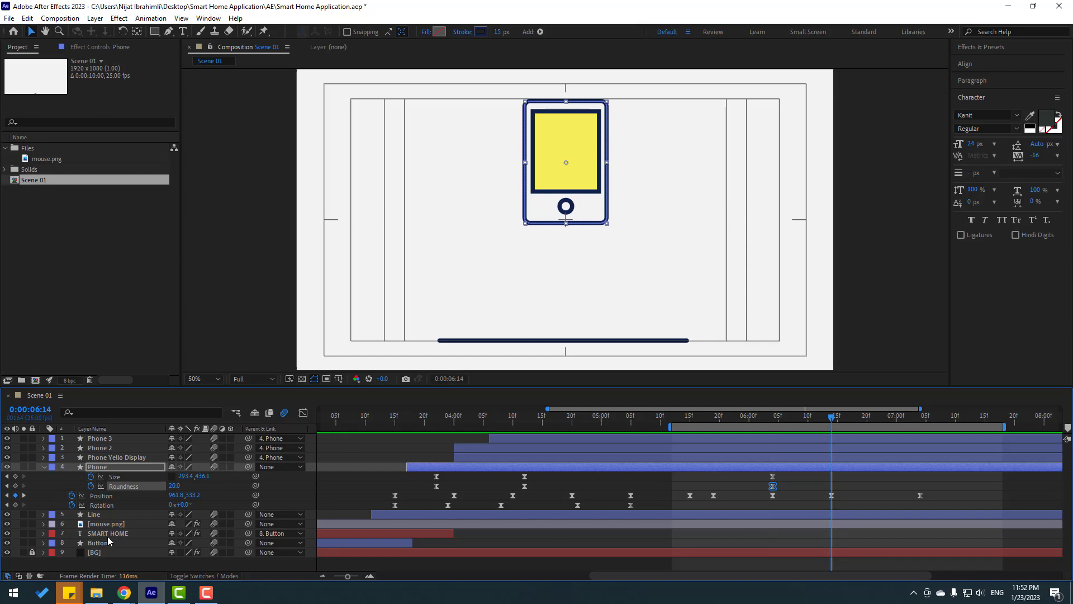
left_click(195, 489)
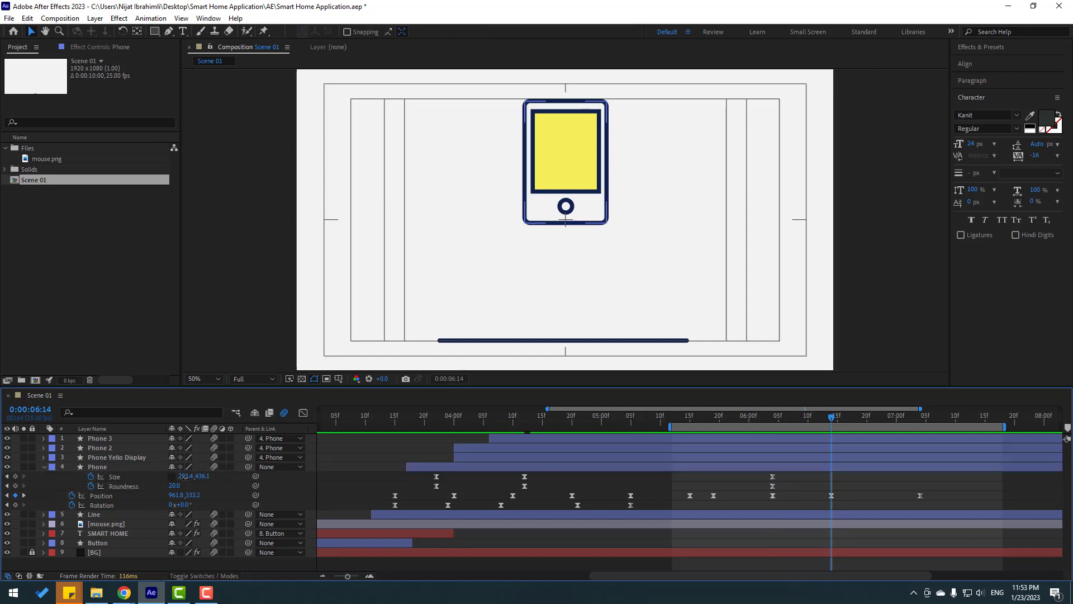
left_click_drag(186, 476, 287, 482)
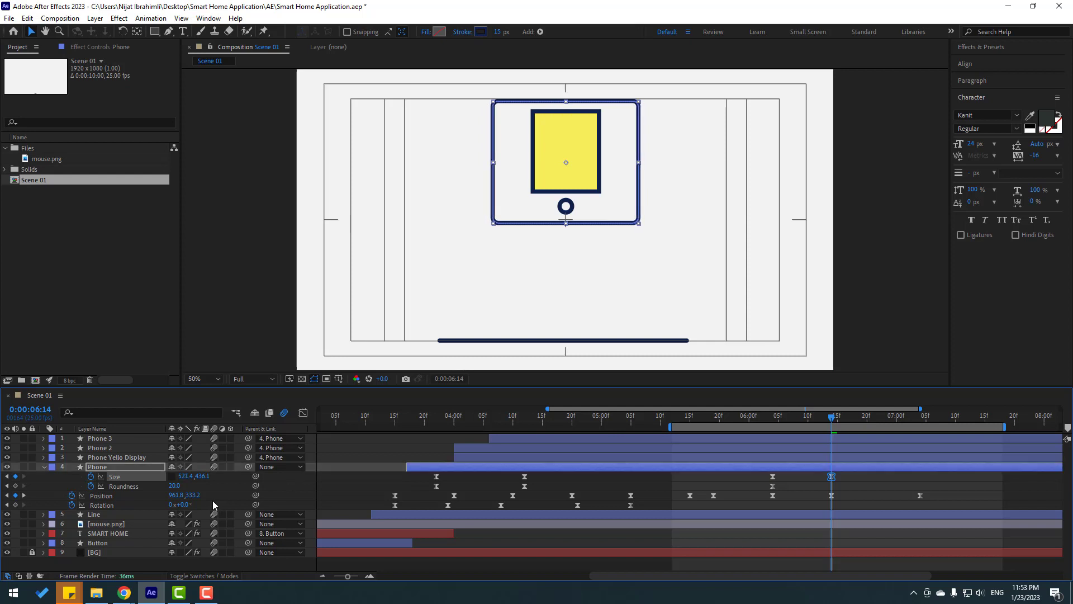
left_click_drag(210, 483, 118, 487)
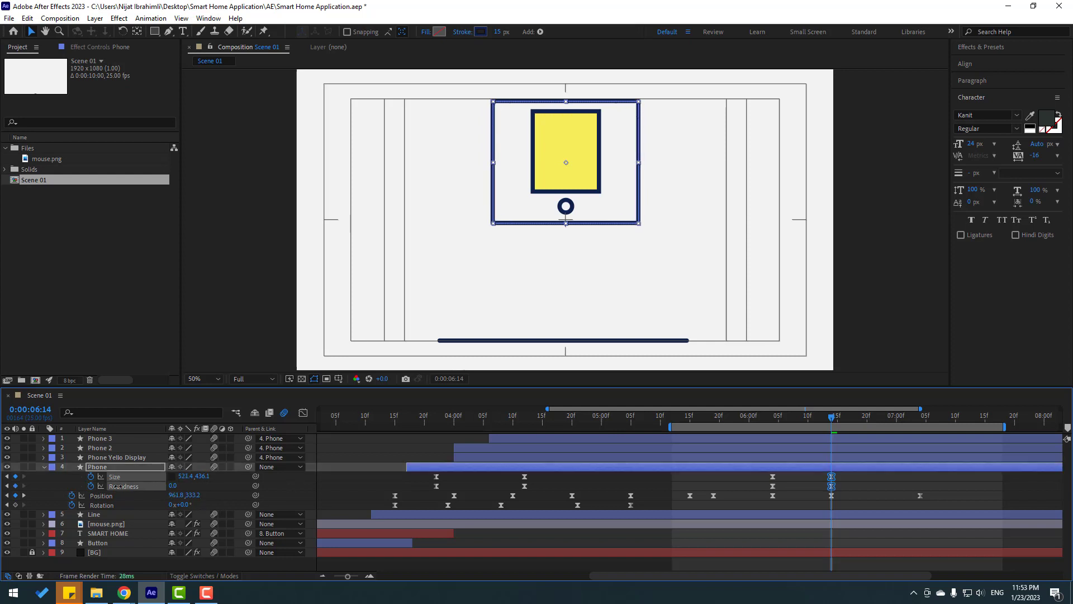
left_click(370, 486)
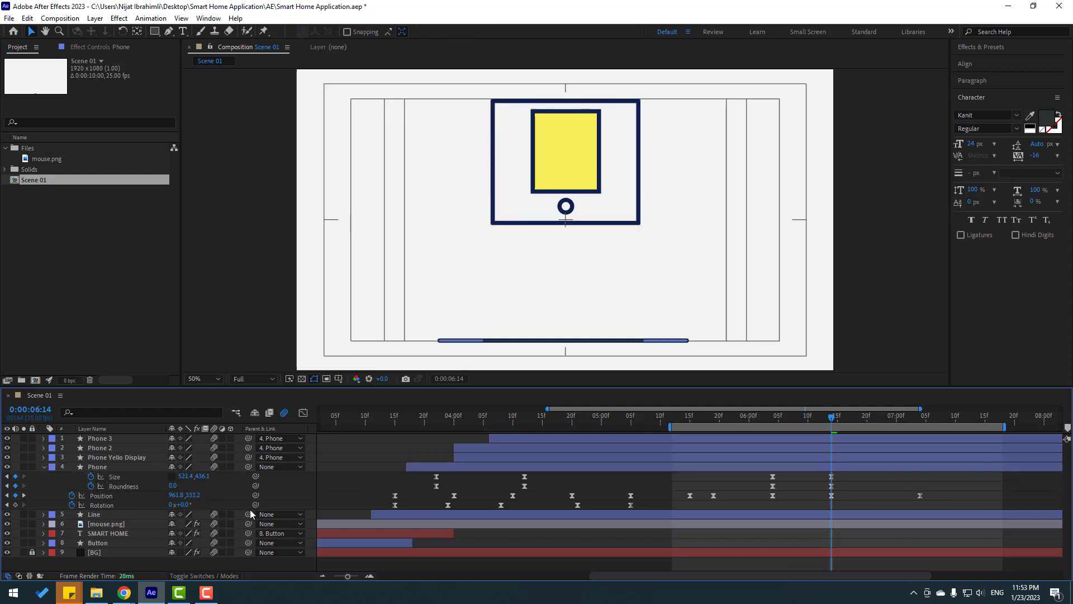
left_click_drag(760, 417, 925, 424)
key("space")
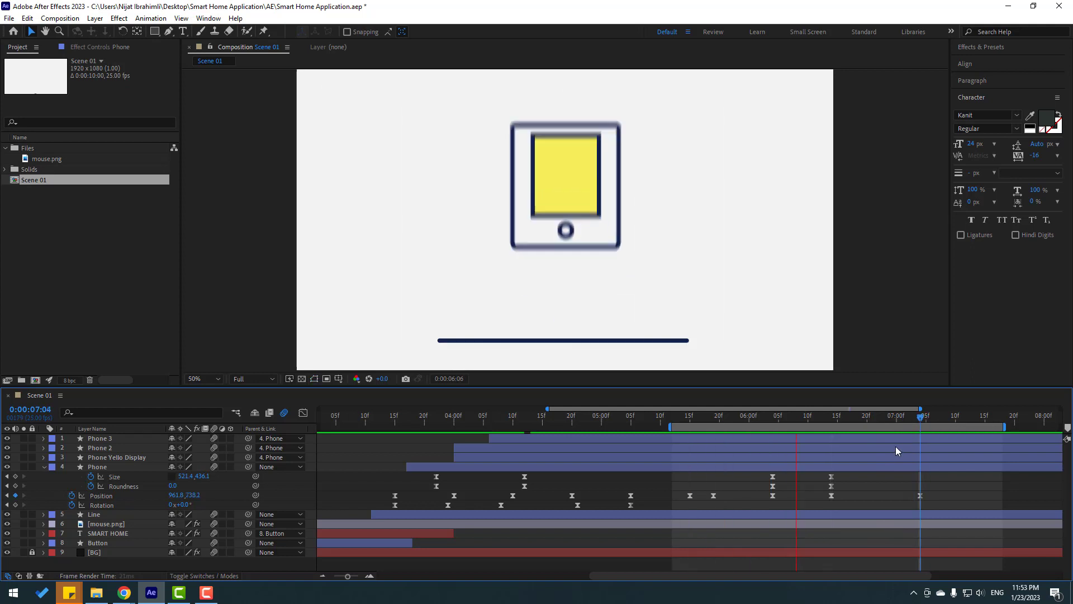
key("space")
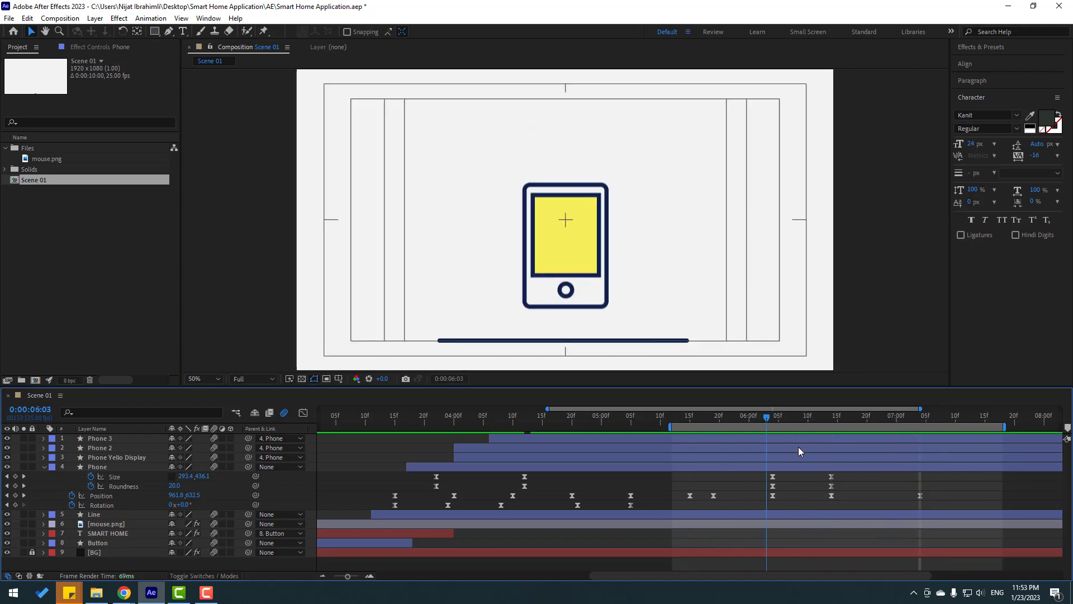
- Shift the Phone's last two Size and Roundness keyframes to 0:00:06:14 and 0:00:06:24, and preview the animation
mouse_move(840, 477)
left_mouse_down()
mouse_move(761, 477)
mouse_move(835, 485)
left_mouse_up()
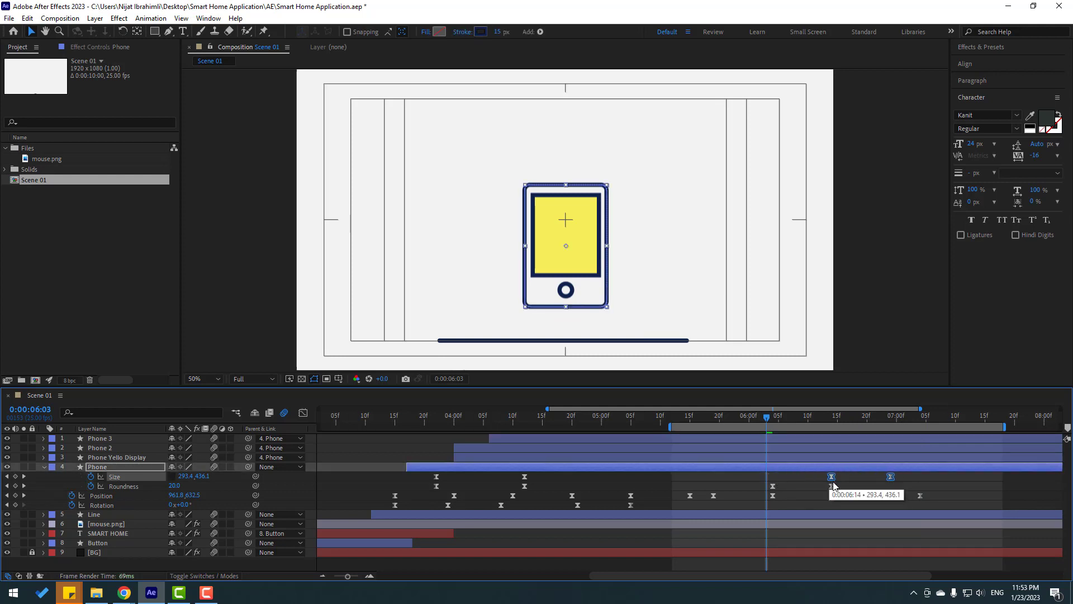
left_click(833, 485)
left_click_drag(770, 489, 772, 488)
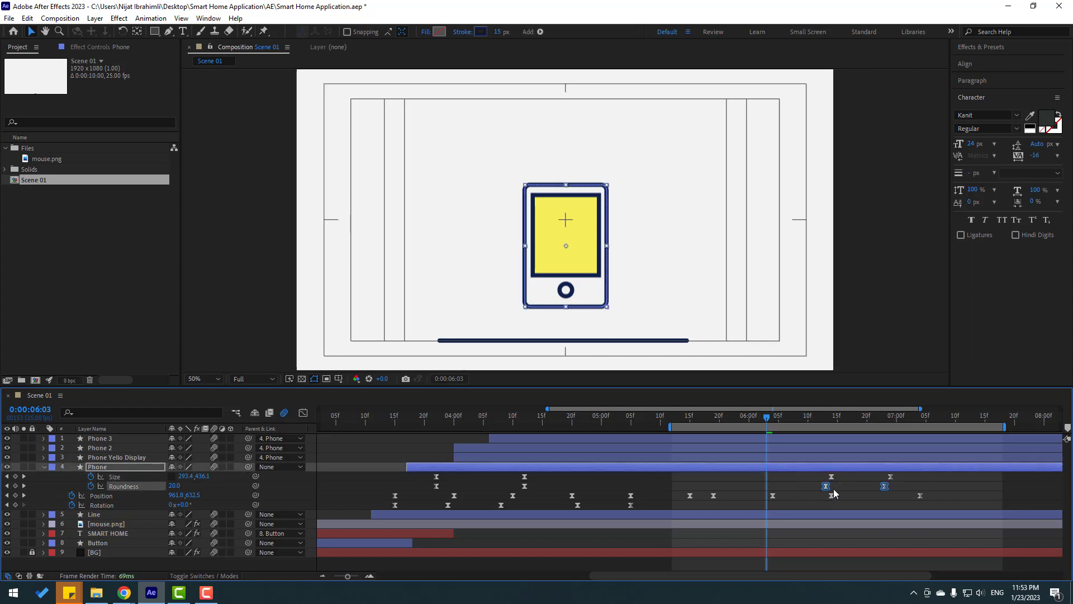
key("space")
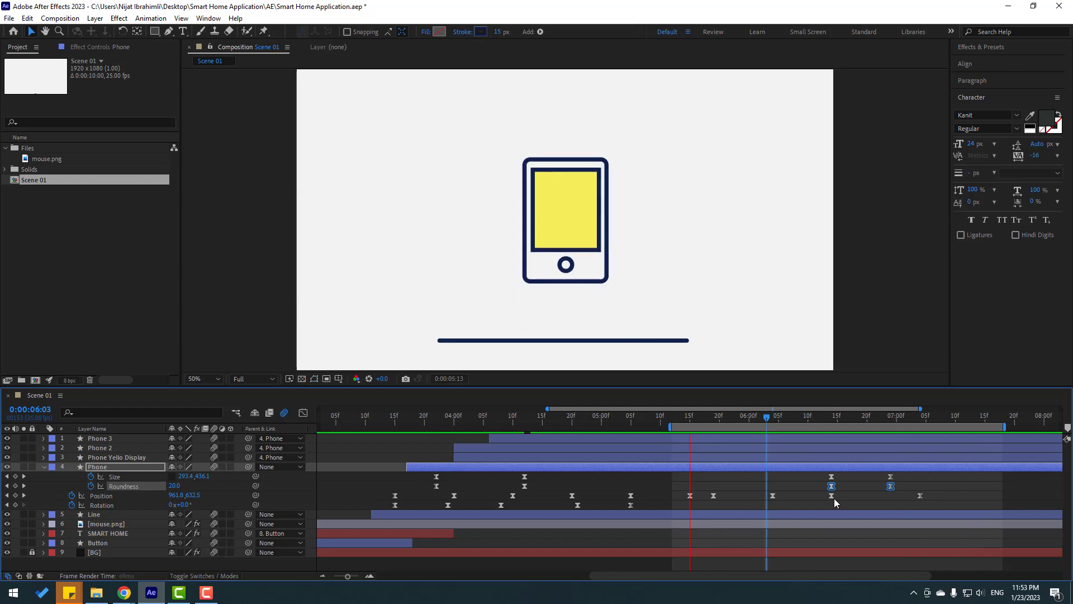
left_click(844, 504)
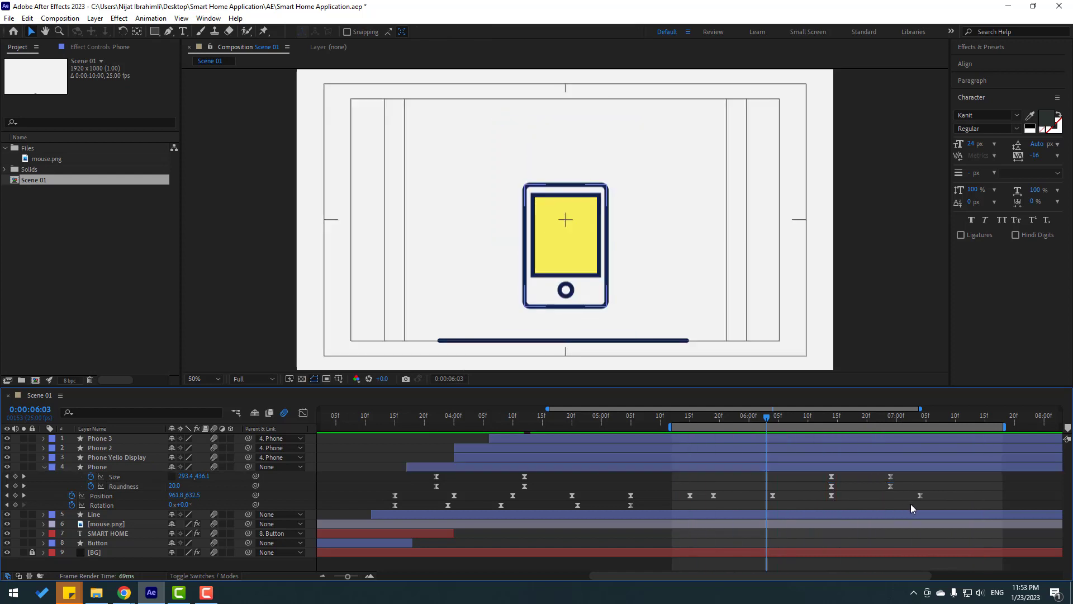
- Move the Phone's last Position keyframe to 0:00:06:24, preview the fall and go to that frame
left_click_drag(920, 496, 901, 500)
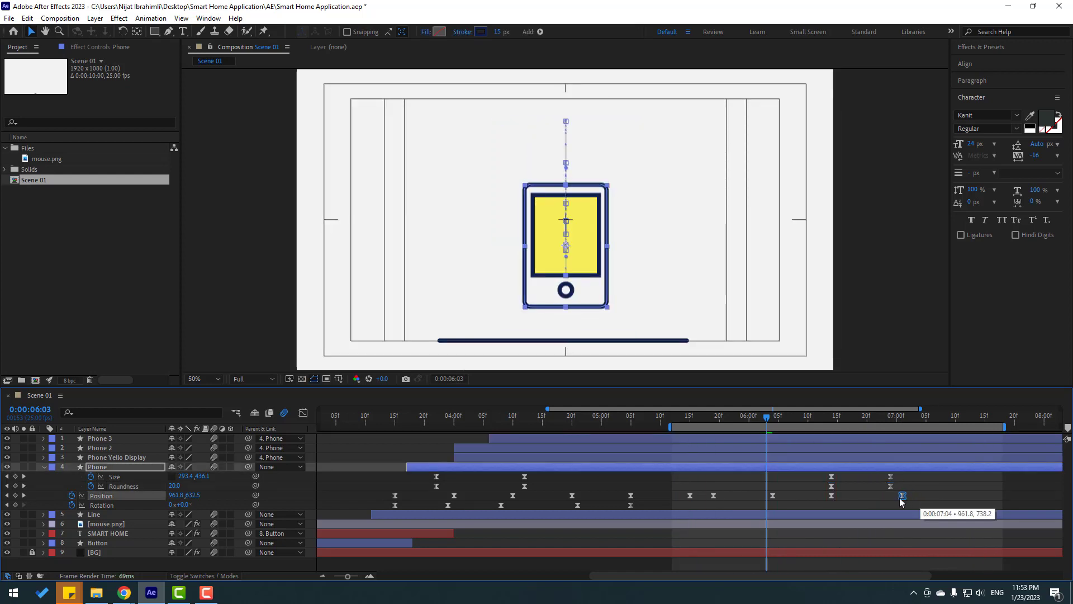
key("space")
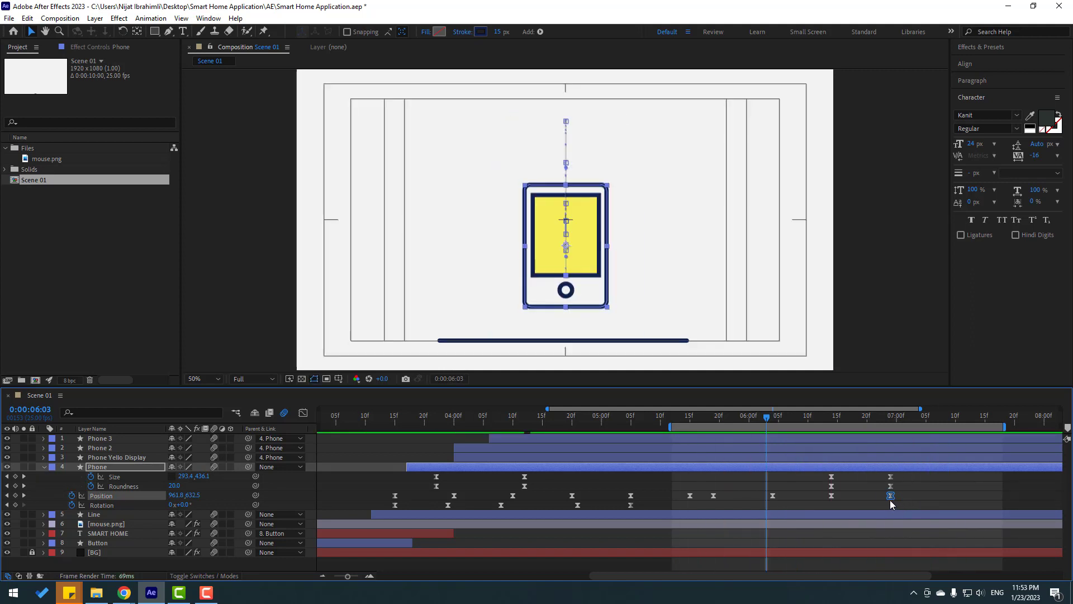
left_click_drag(771, 421, 889, 427)
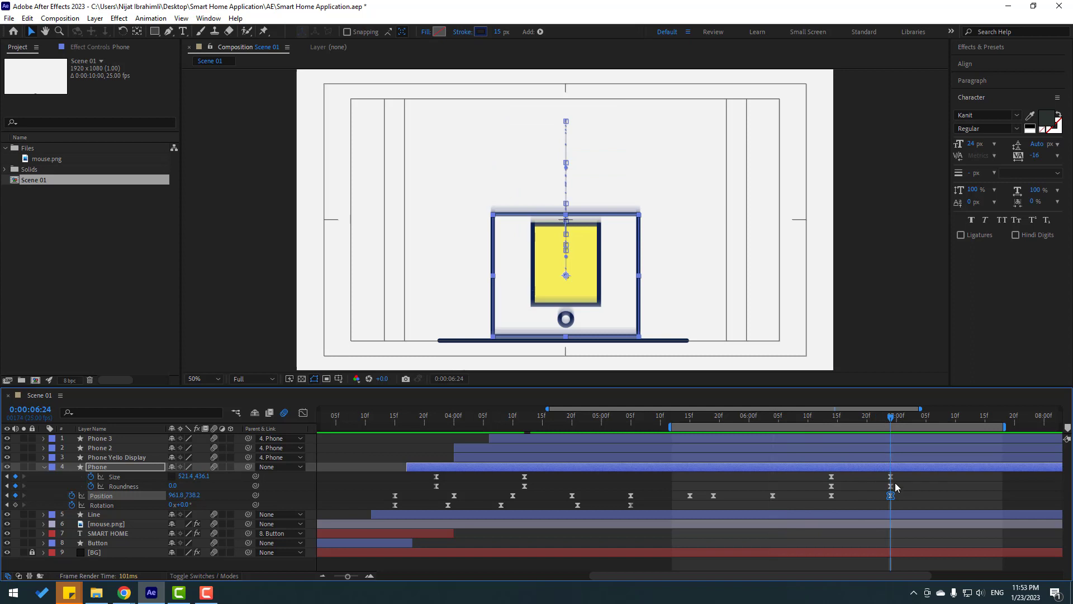
left_click(917, 490)
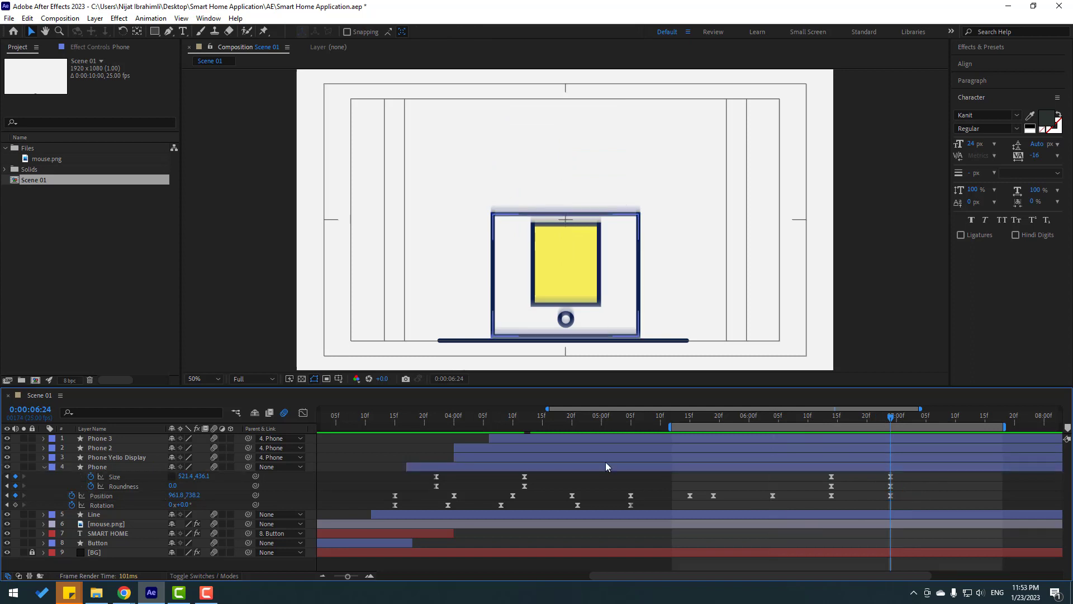
- Turn off the composition's motion blur and lower the Phone onto the line at 0:00:06:24 by setting its vertical Position to 743.2
left_click(284, 413)
left_click_drag(595, 243, 596, 221)
scroll(618, 242, "up", 4)
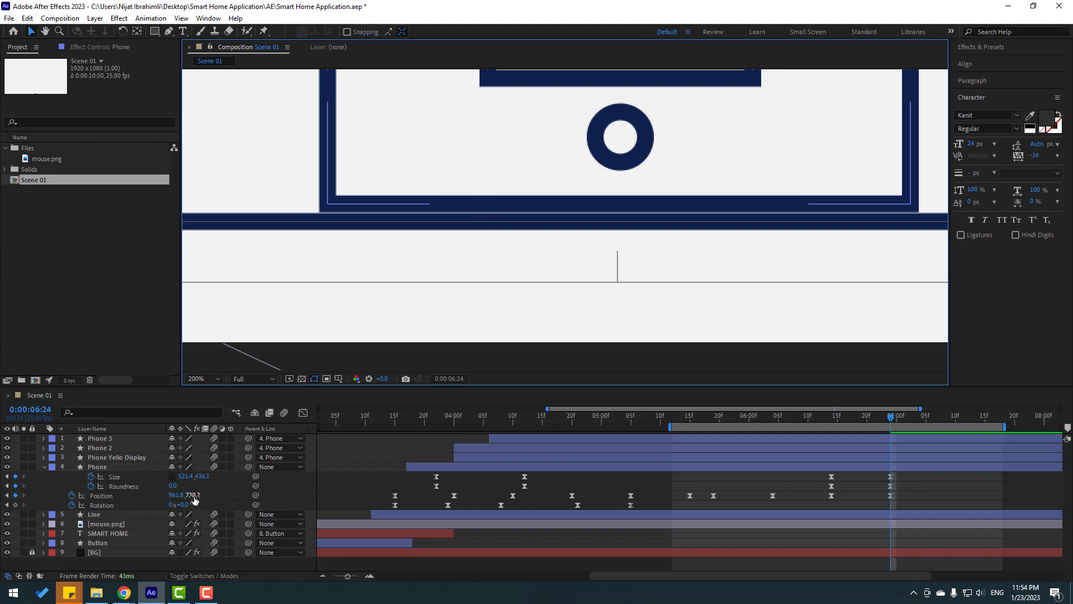
left_click_drag(193, 496, 196, 495)
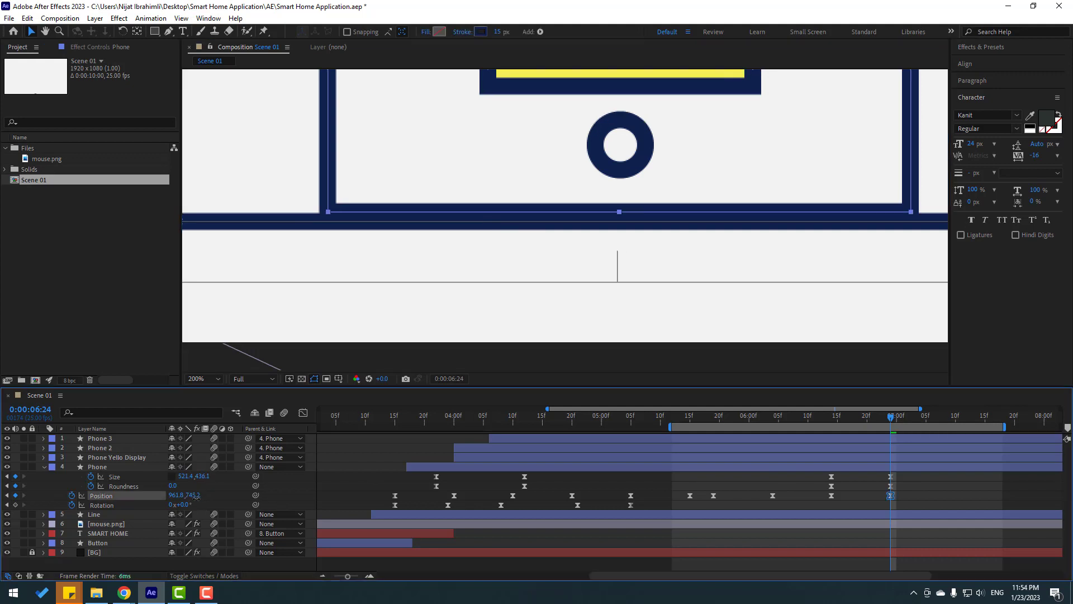
left_click(936, 490)
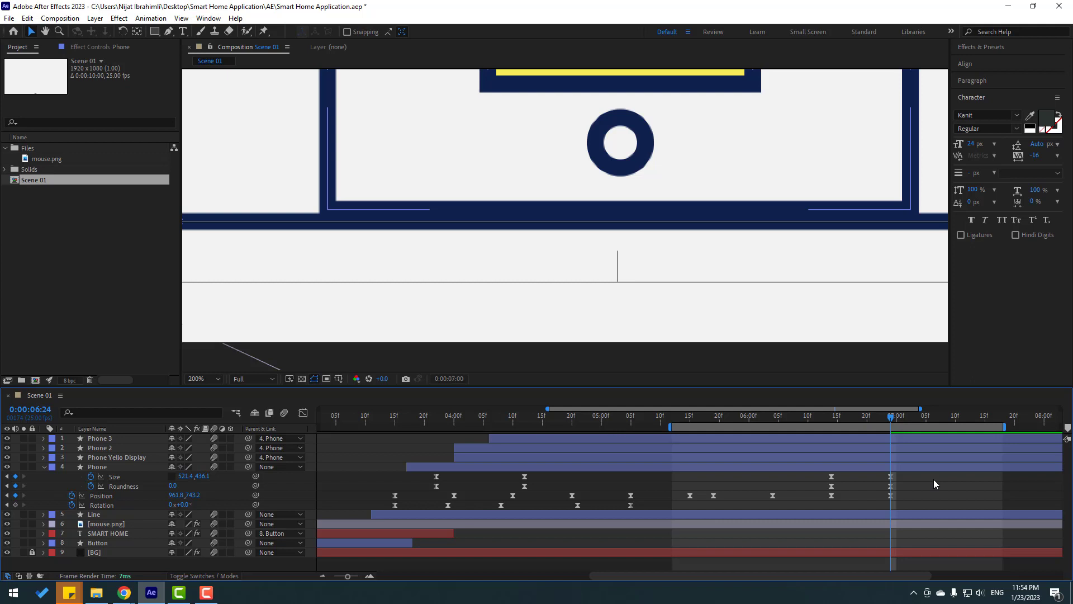
- Add a small rebound at 0:00:07:02 by raising the Phone to a vertical Position of 733.2
key("Page_Down")
key("Page_Down")
key("Page_Down")
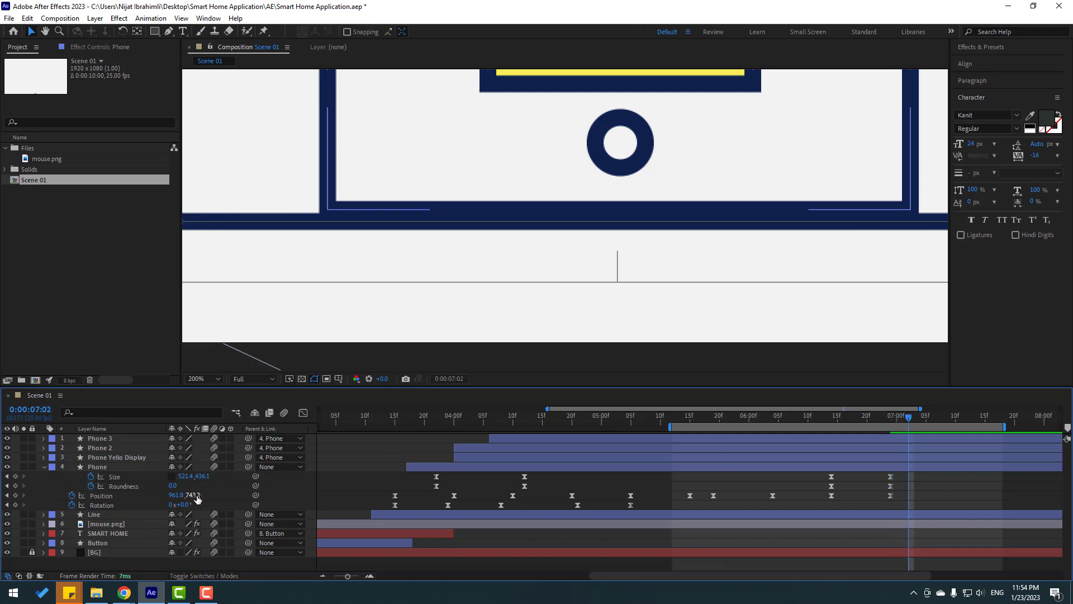
left_click_drag(192, 495, 186, 497)
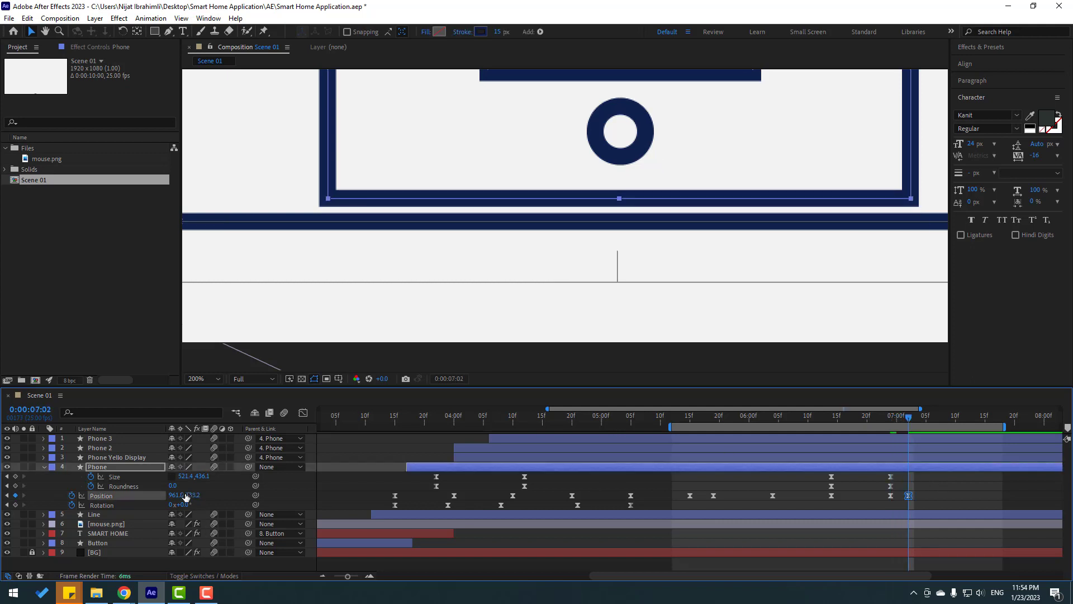
- Copy the Phone's landing Position keyframe from 0:00:06:24 to 0:00:07:05 and preview the rebound
key("Page_Down")
key("Page_Down")
key("Page_Down")
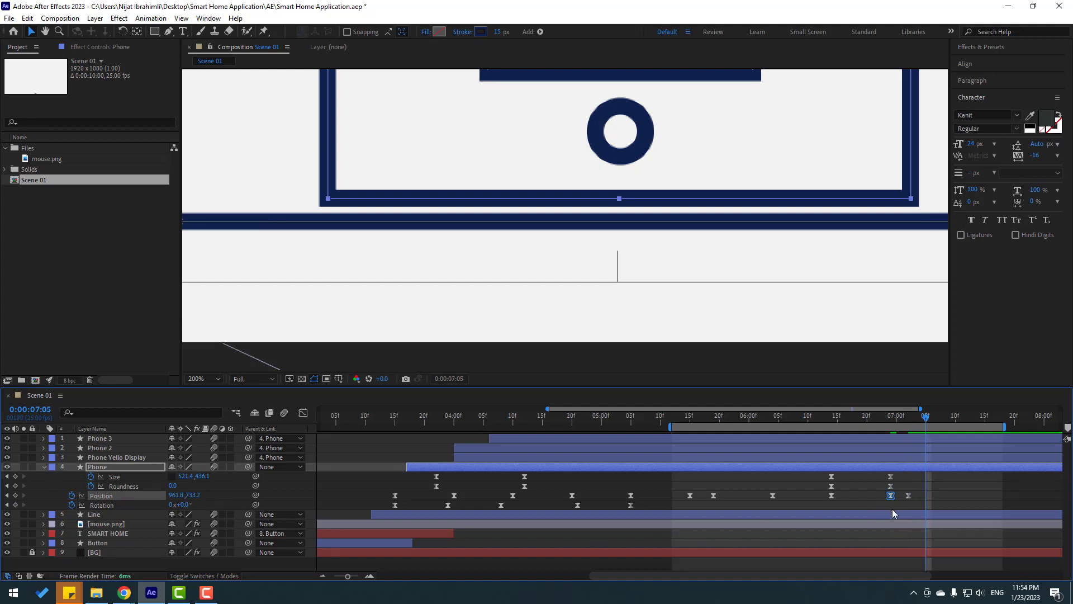
key("shift+Down")
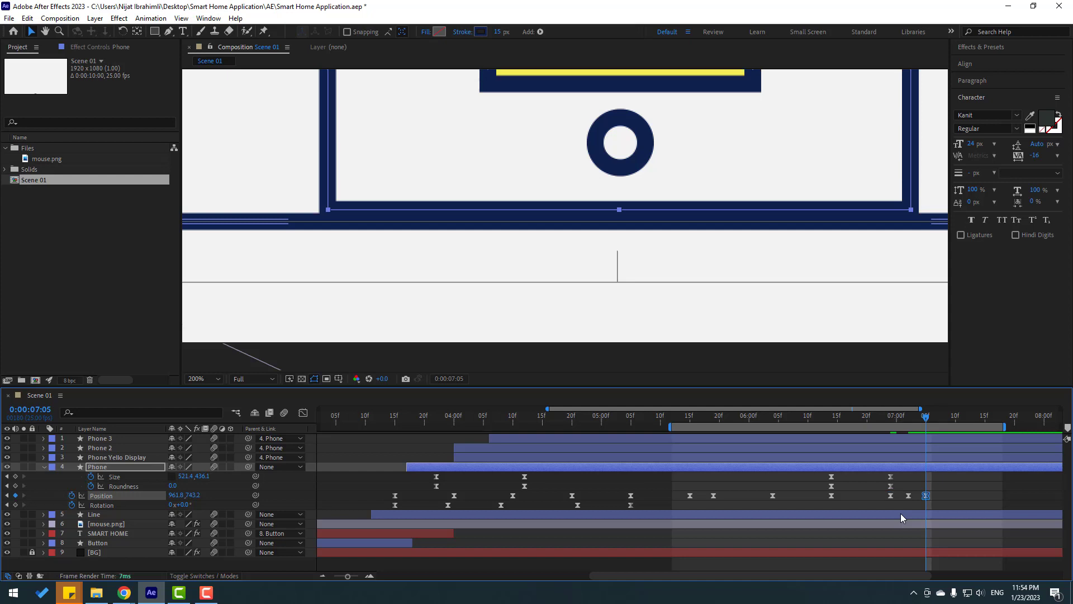
scroll(763, 249, "down", 2)
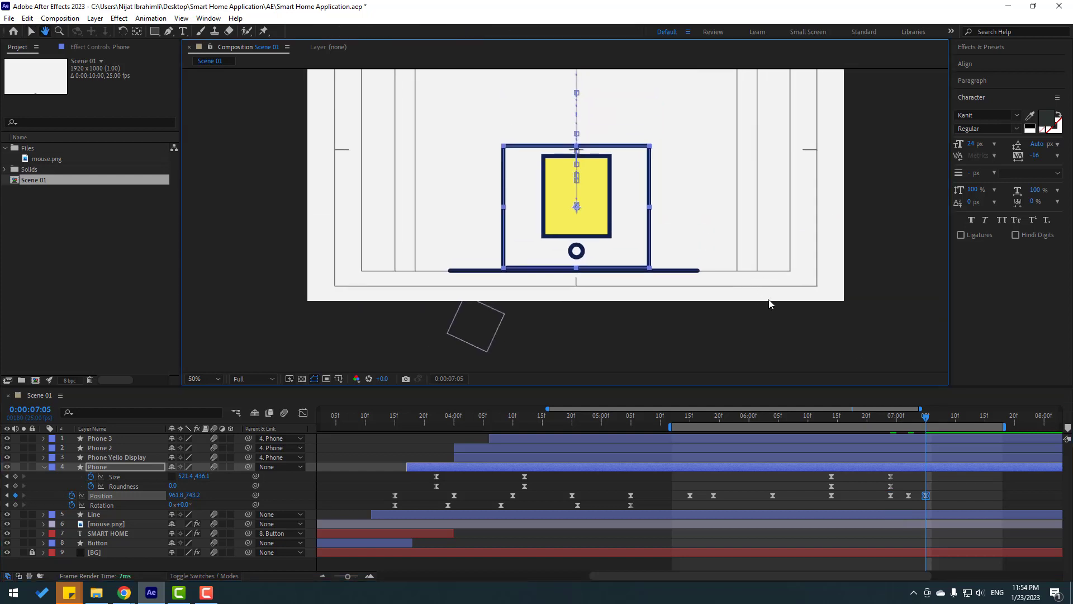
key("space")
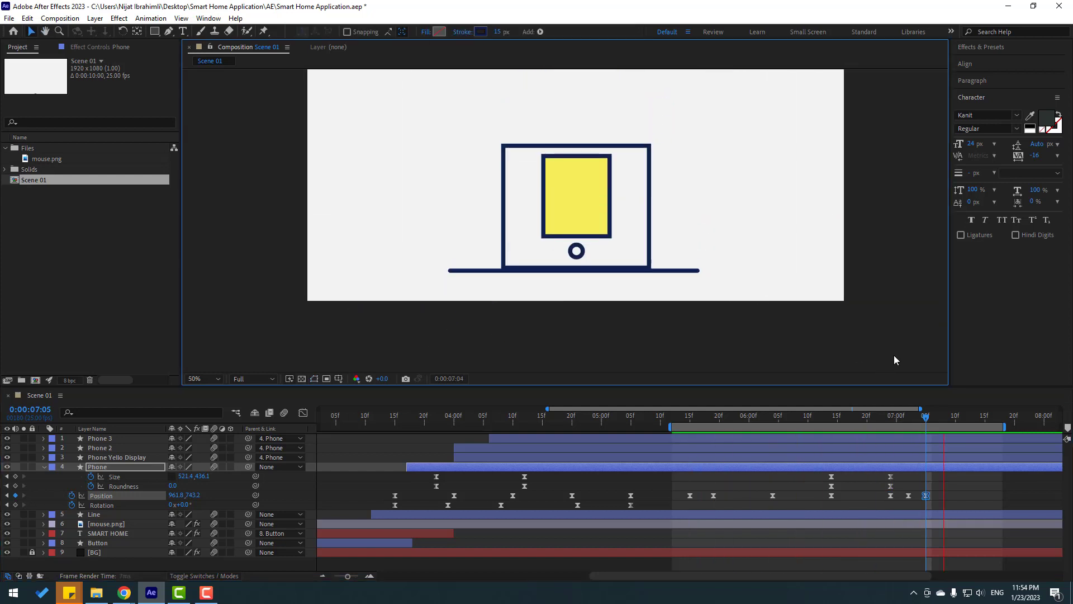
key("space")
- Change the spatial interpolation of the Phone's last three Position keyframes and preview the landing
left_click_drag(890, 421, 926, 421)
left_click(910, 421)
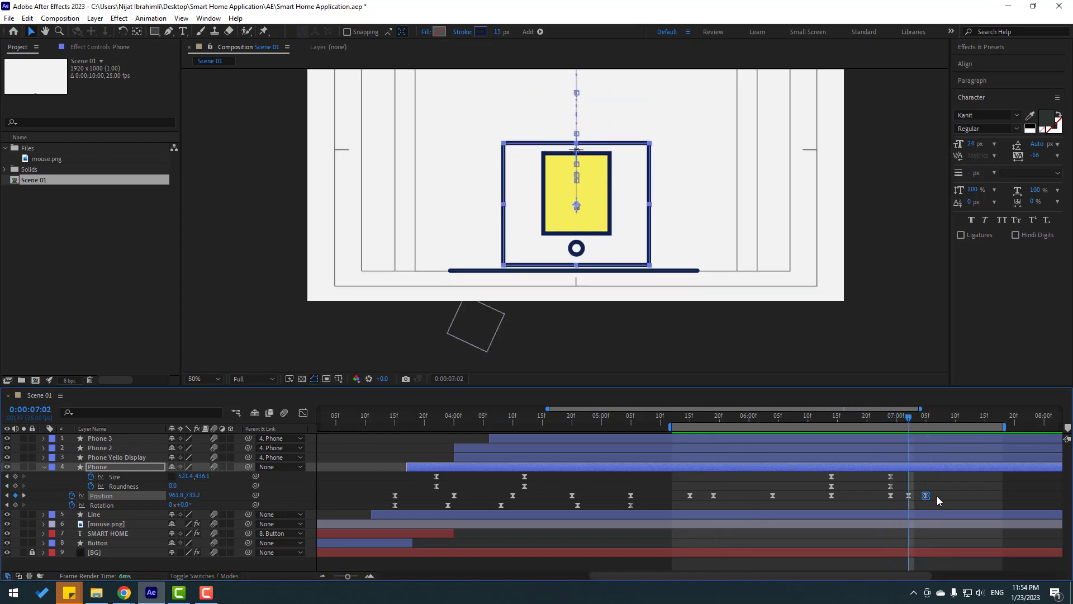
left_click_drag(937, 496, 887, 499)
right_click(891, 495)
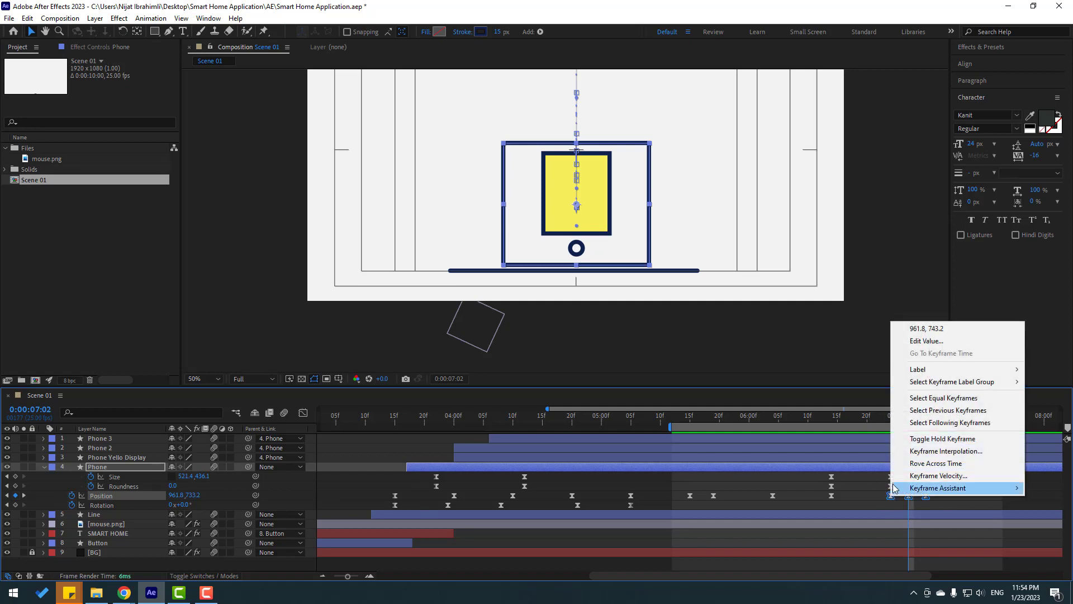
left_click(969, 456)
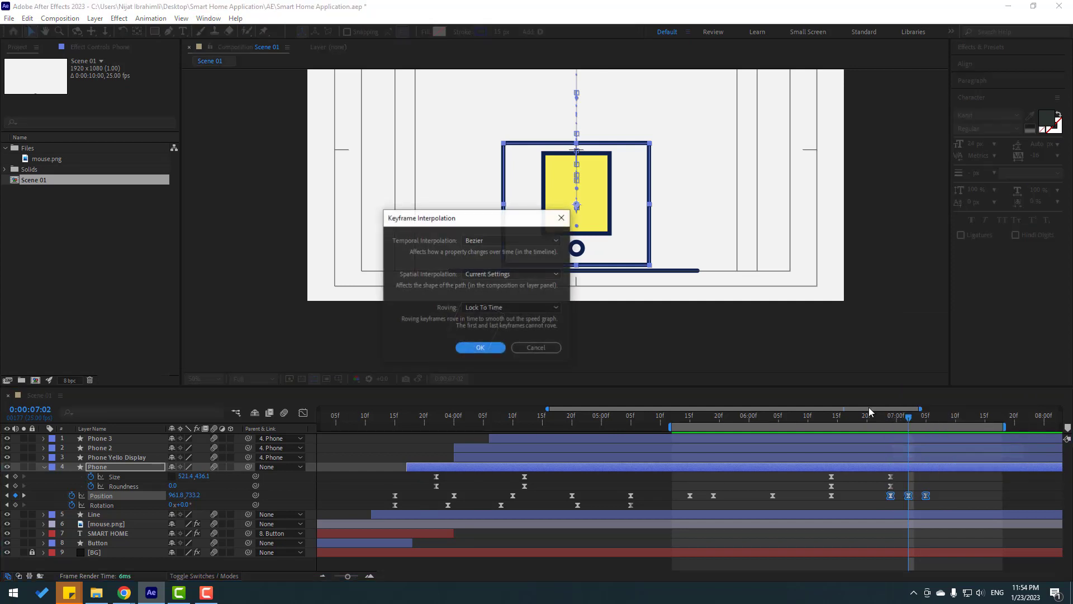
left_click(491, 274)
left_click(489, 300)
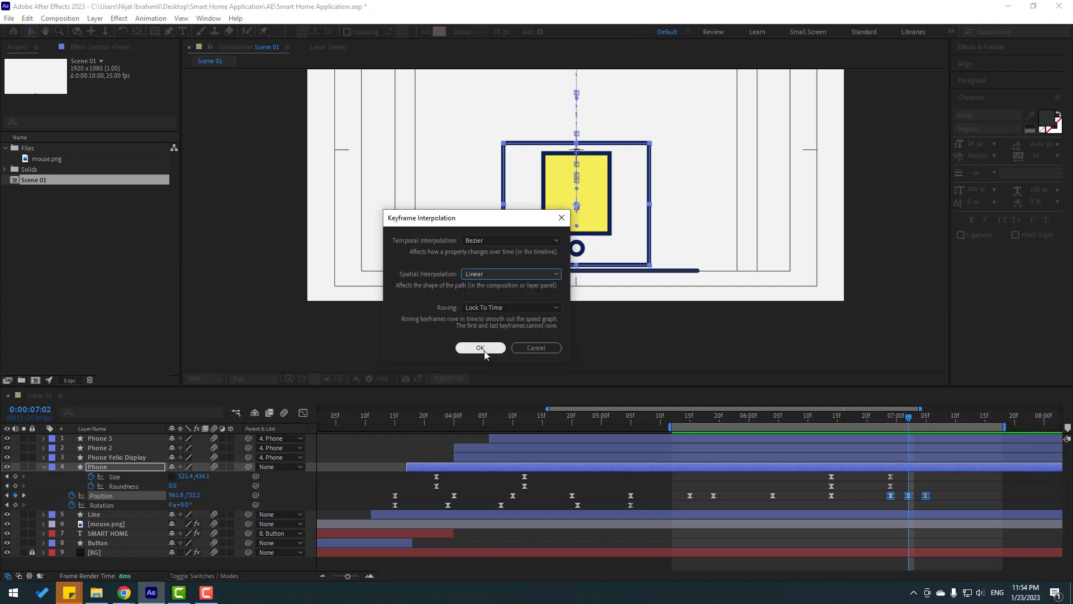
left_click(480, 348)
left_click(1001, 489)
key("space")
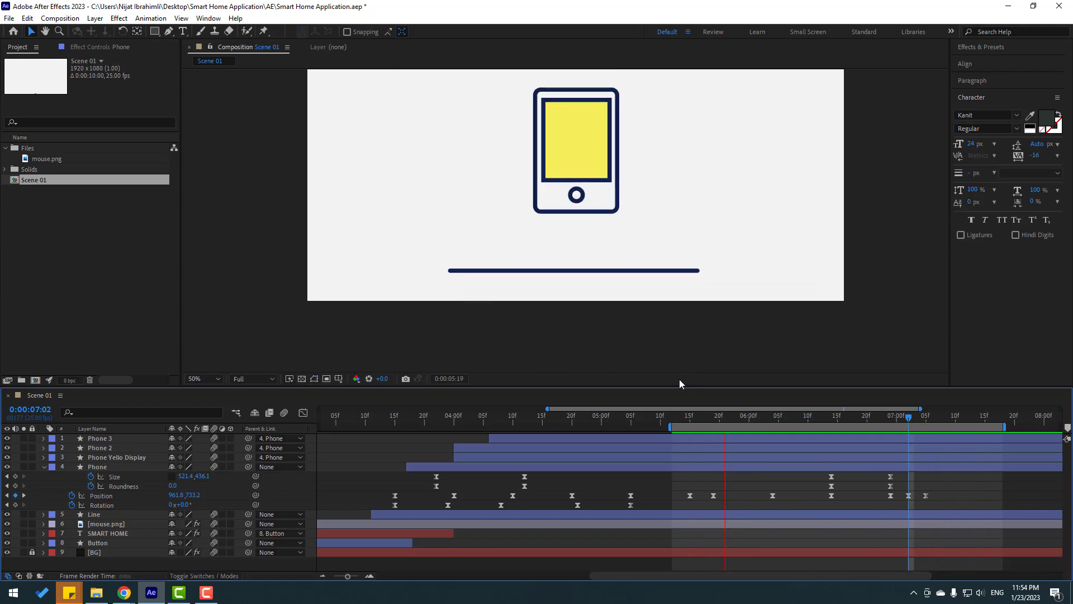
- Reveal the animated properties of the Phone 2 layer and add a Size keyframe at 0:00:06:14
left_click_drag(819, 421, 867, 422)
left_click_drag(641, 154, 624, 205)
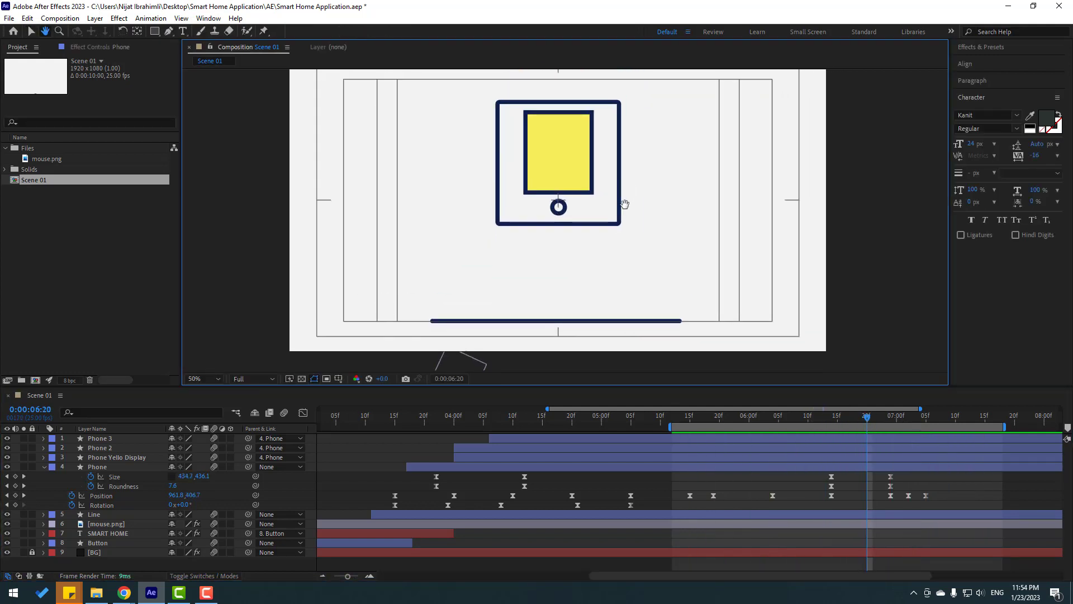
left_click(101, 458)
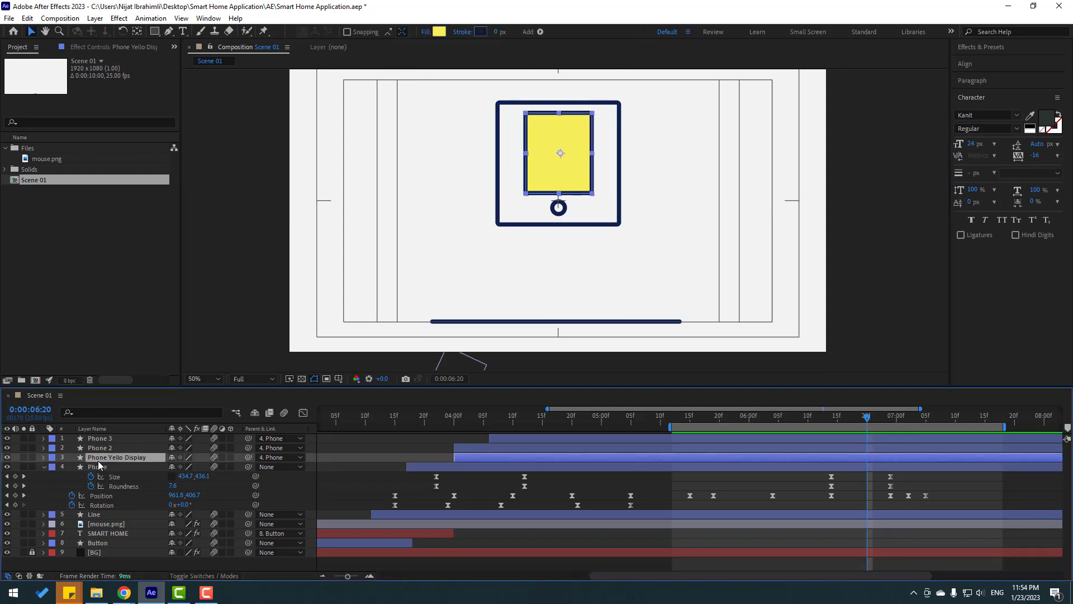
left_click(97, 449)
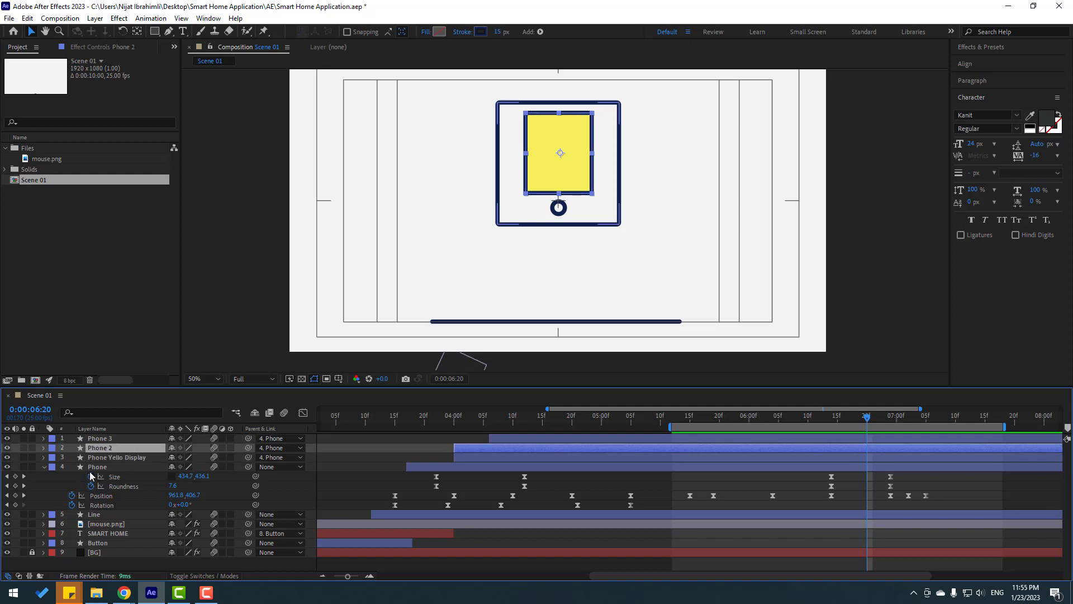
key("u")
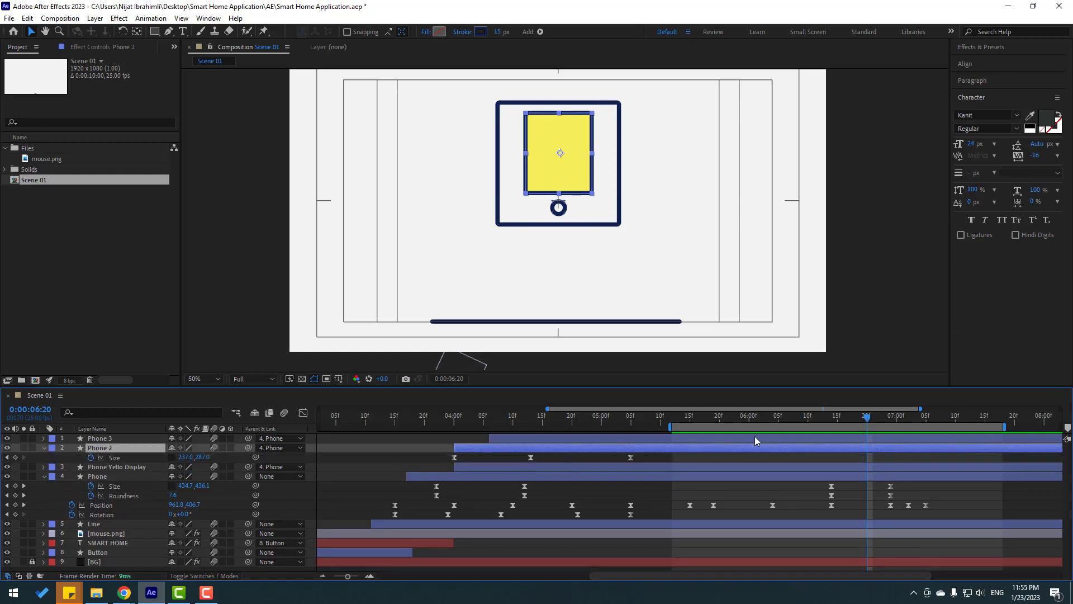
left_click(831, 421)
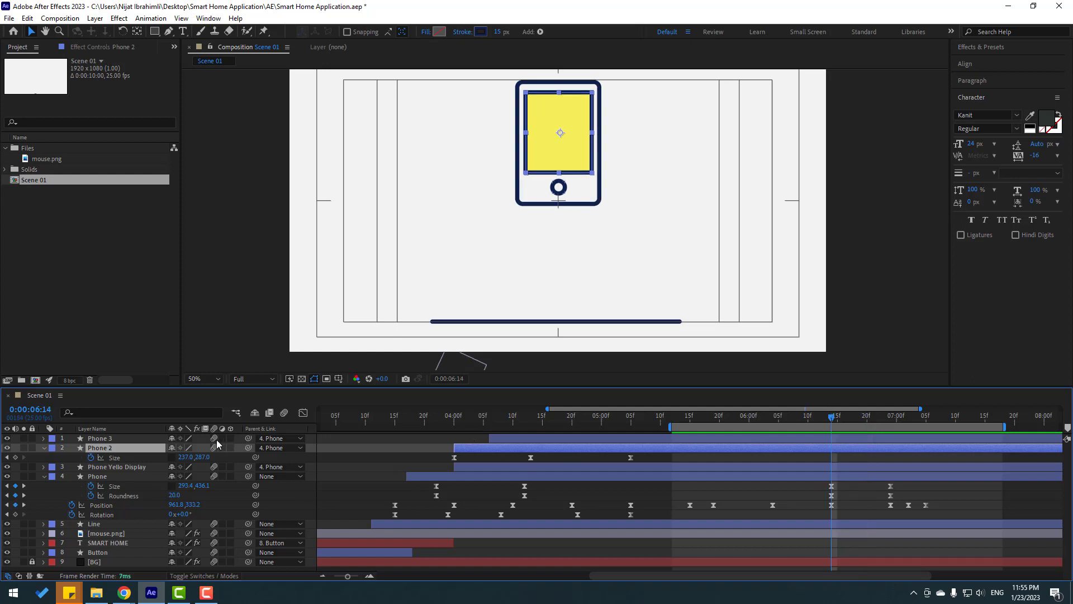
left_click(15, 457)
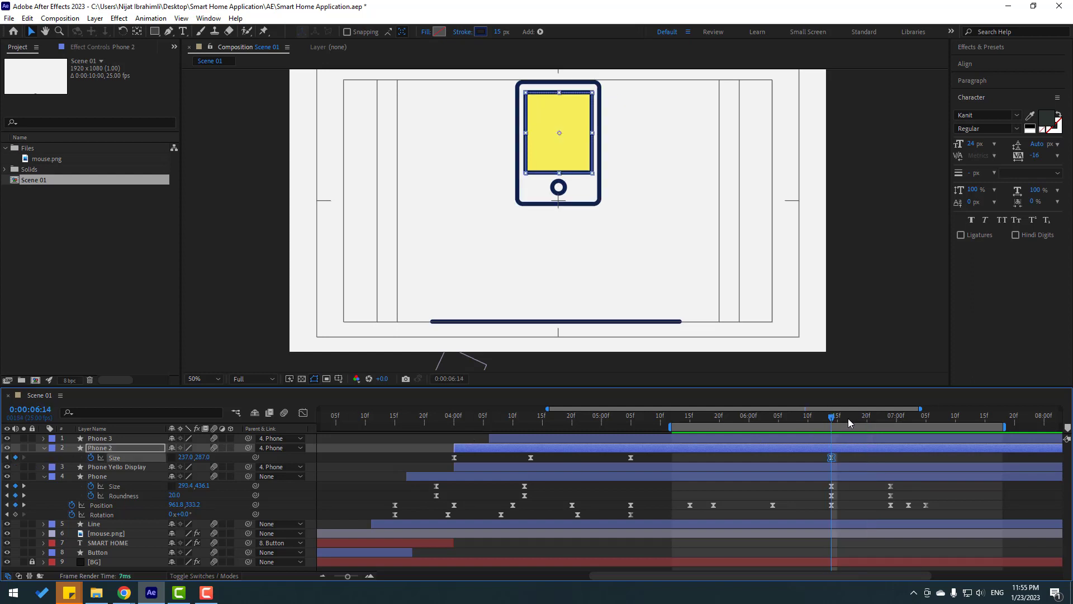
- Reshape Phone 2 into a wide, flat bar at 0:00:06:24 by setting its Size to 587.0, 81.0
left_click_drag(853, 419, 891, 421)
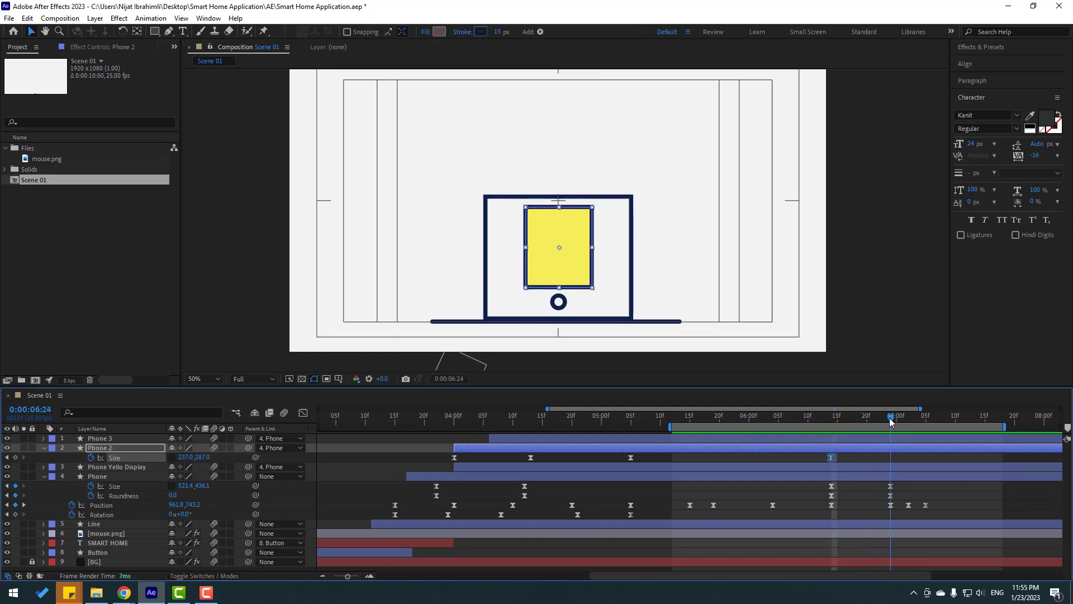
left_click_drag(208, 459, 81, 467)
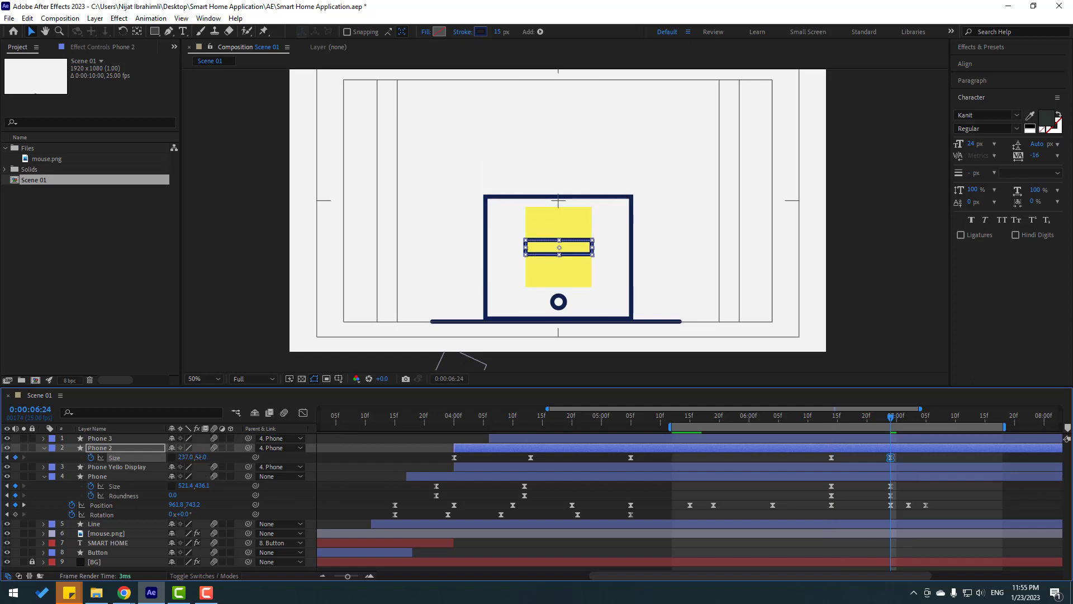
left_click_drag(198, 457, 361, 437)
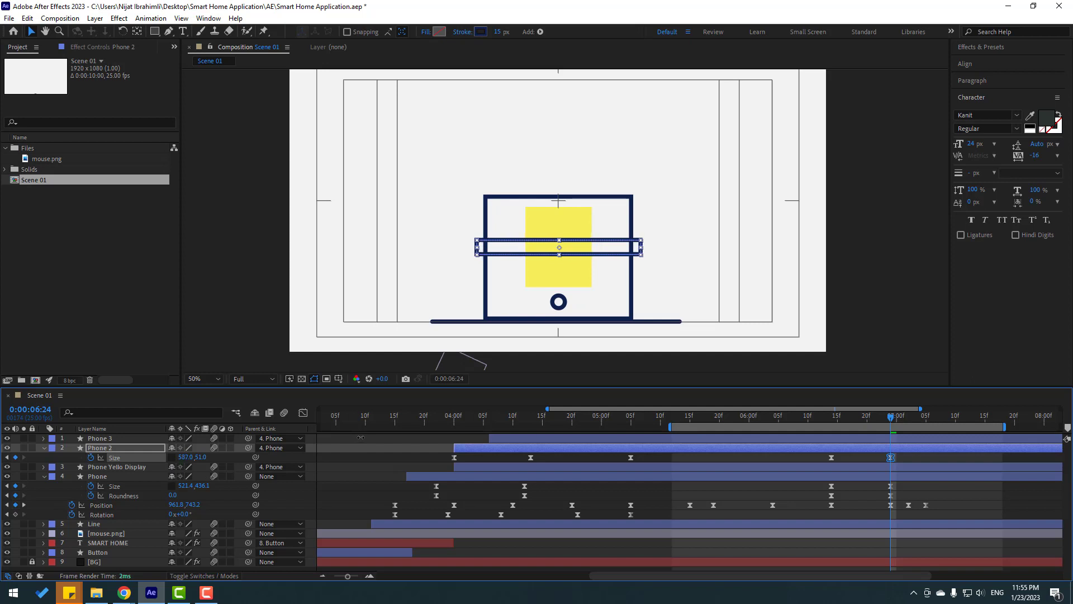
left_click_drag(200, 457, 803, 460)
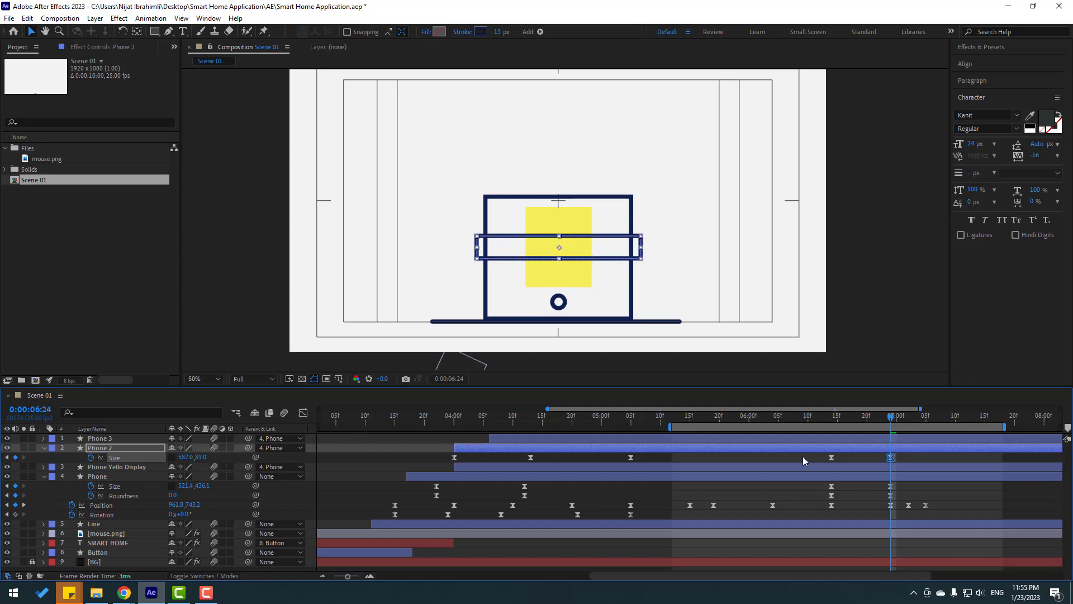
- Keyframe Phone 2's Position at 0:00:06:14 and raise the bar at 0:00:06:24 to a vertical Position of -296.5
left_click_drag(882, 418, 833, 425)
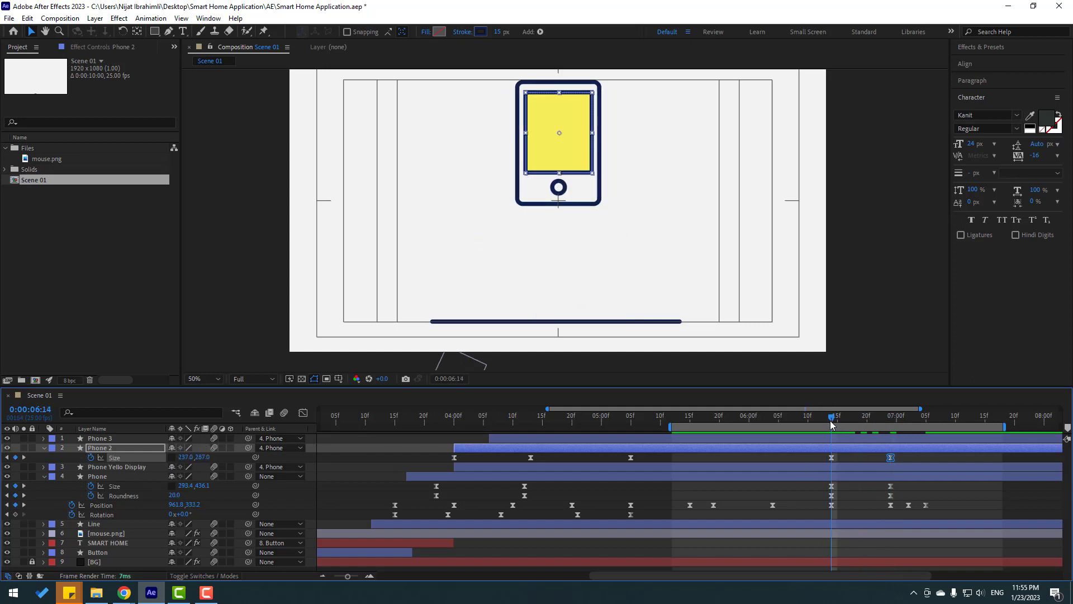
key("alt+shift+p")
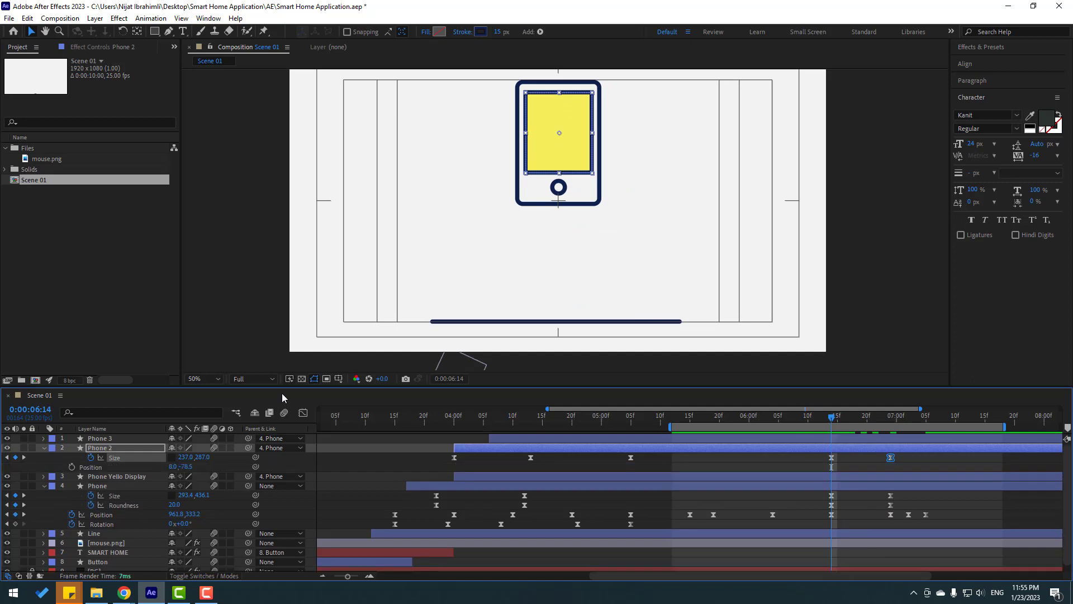
left_click(69, 467)
key("k")
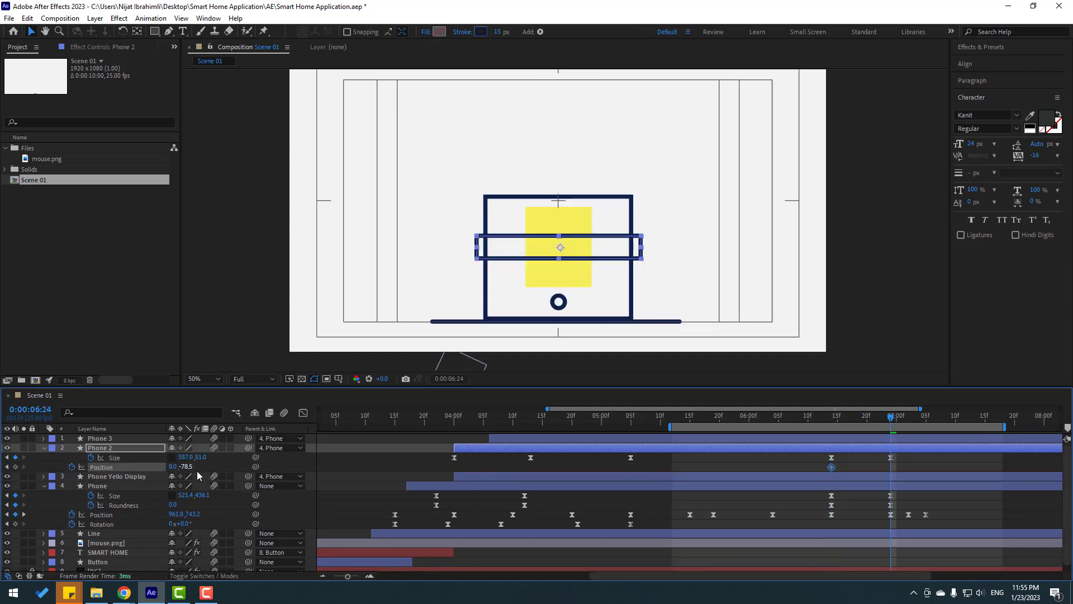
left_click_drag(186, 467, 42, 490)
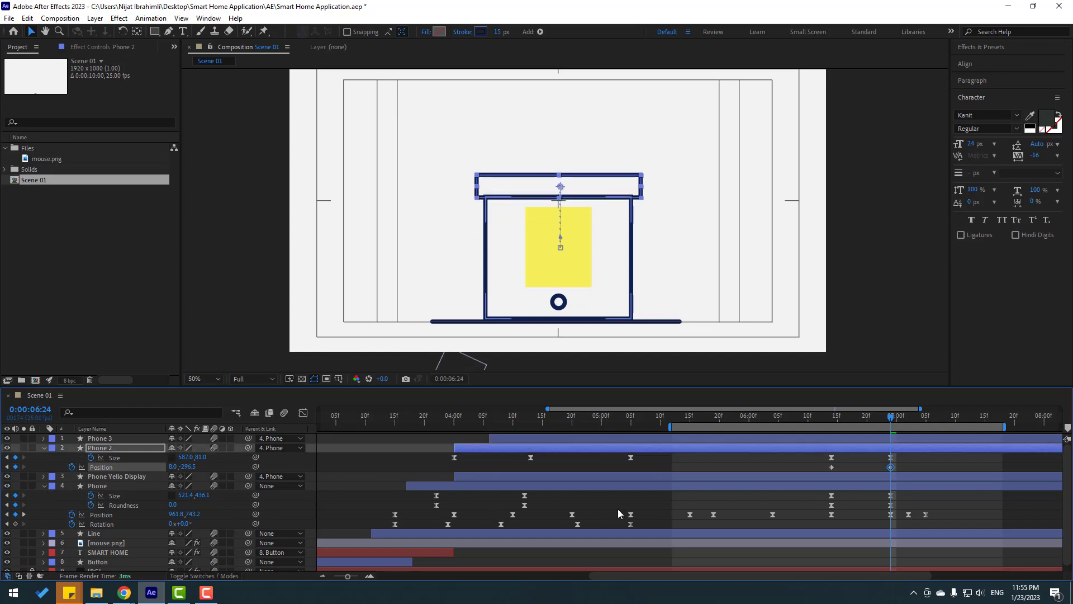
- Apply Easy Ease to both of Phone 2's Position keyframes
left_click_drag(904, 463, 817, 476)
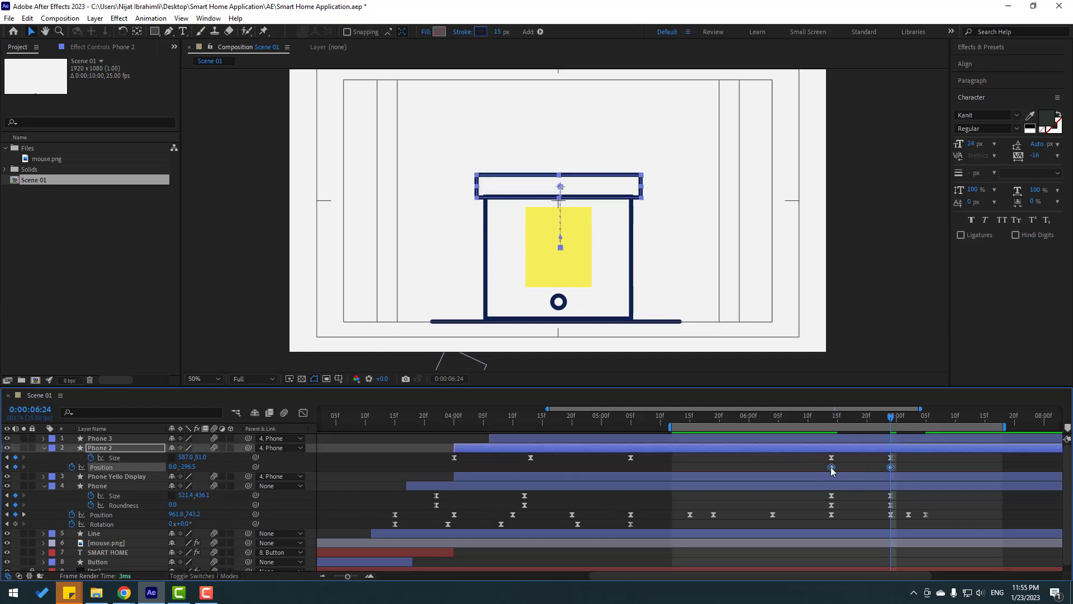
right_click(832, 467)
mouse_move(900, 459)
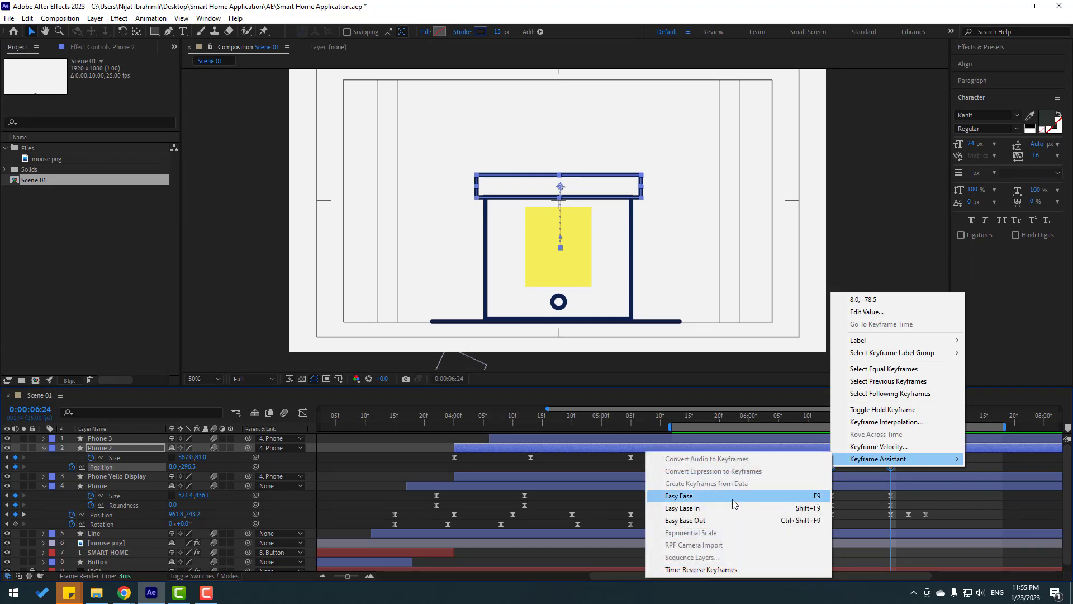
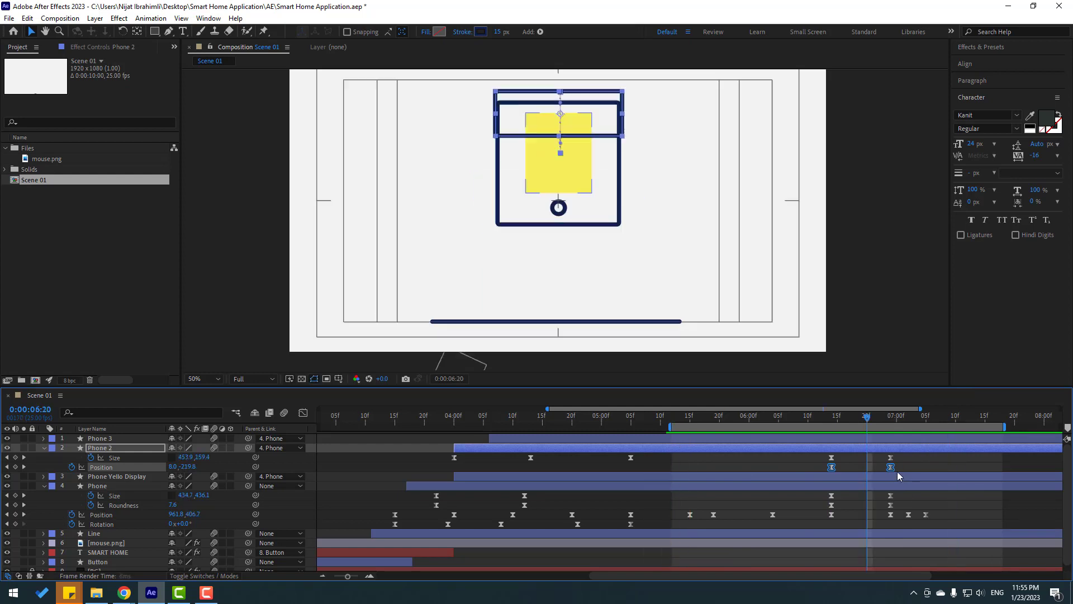
- Move Phone 2's last Size and Position keyframes to 0:00:07:03, and reshape their speed curves for a slow start and late peak
mouse_move(904, 459)
left_mouse_down()
mouse_move(880, 475)
mouse_move(913, 474)
left_mouse_up()
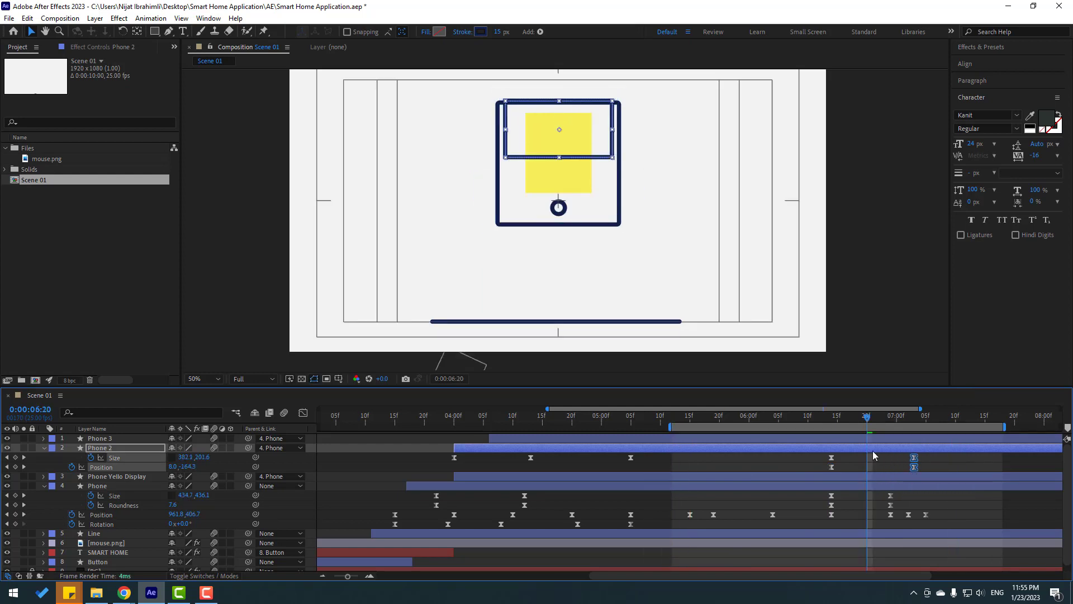
left_click_drag(814, 416, 914, 436)
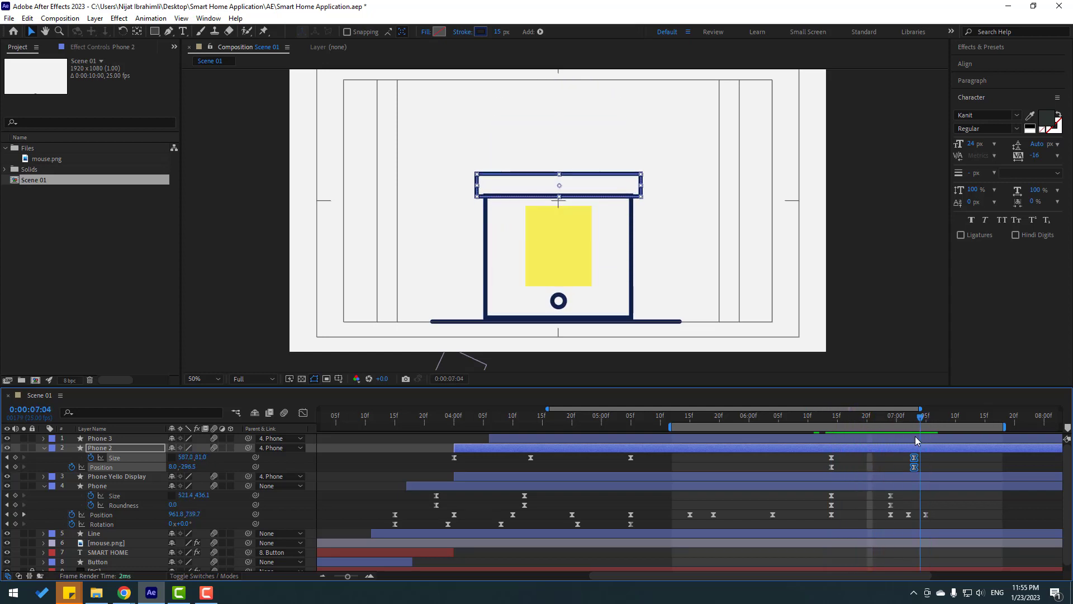
left_click(306, 414)
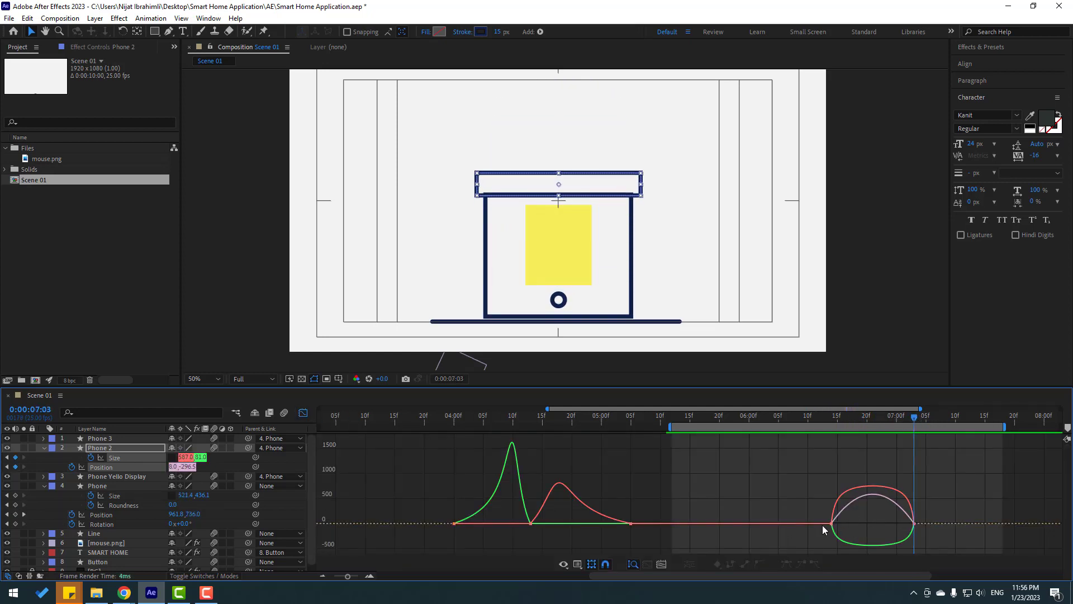
left_click_drag(823, 526, 855, 526)
left_click(844, 536)
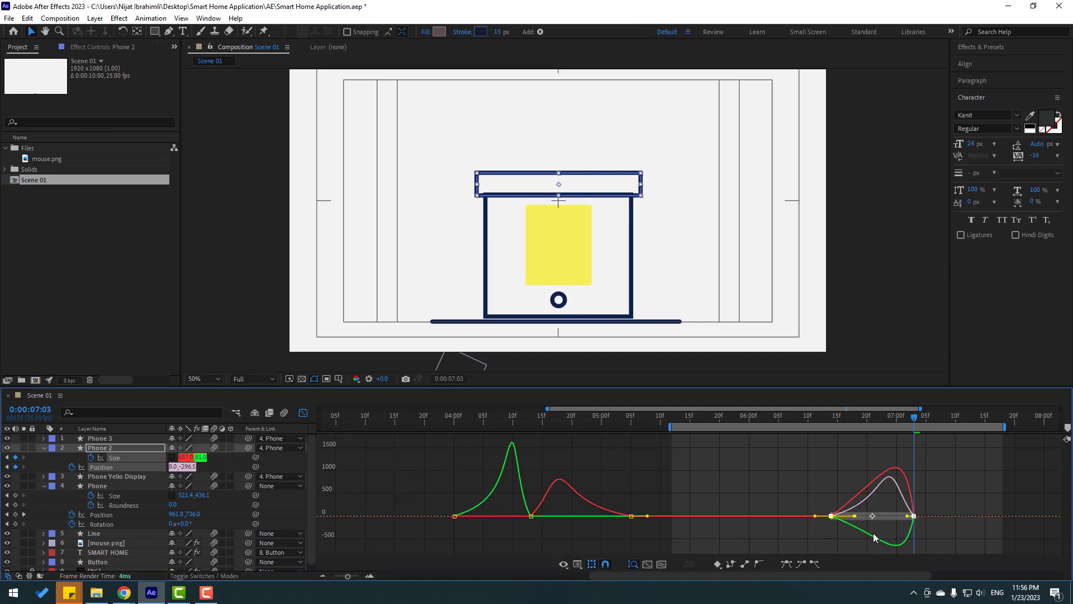
key("space")
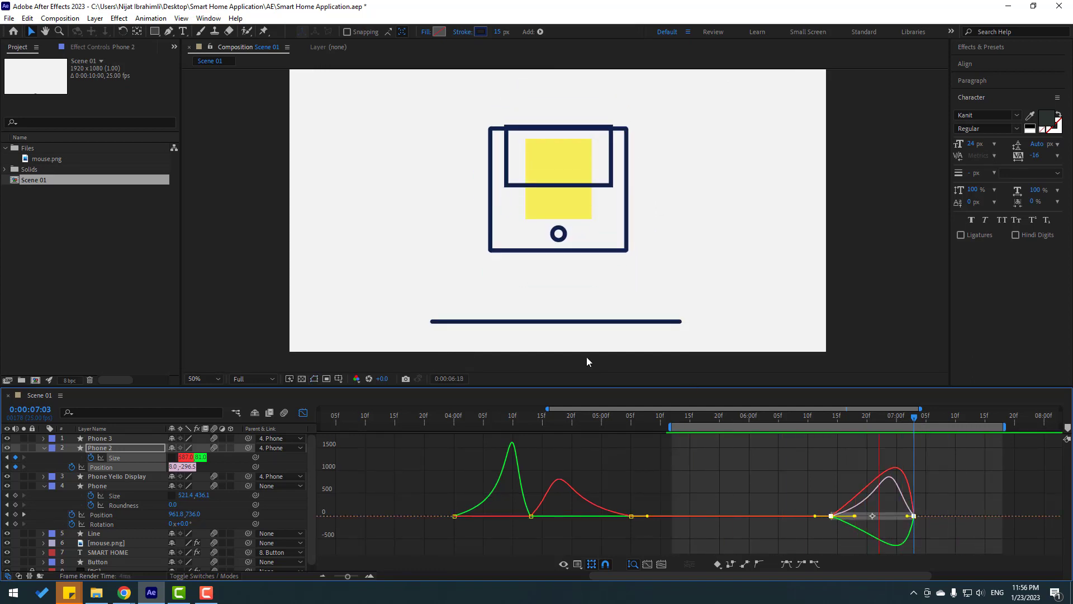
key("space")
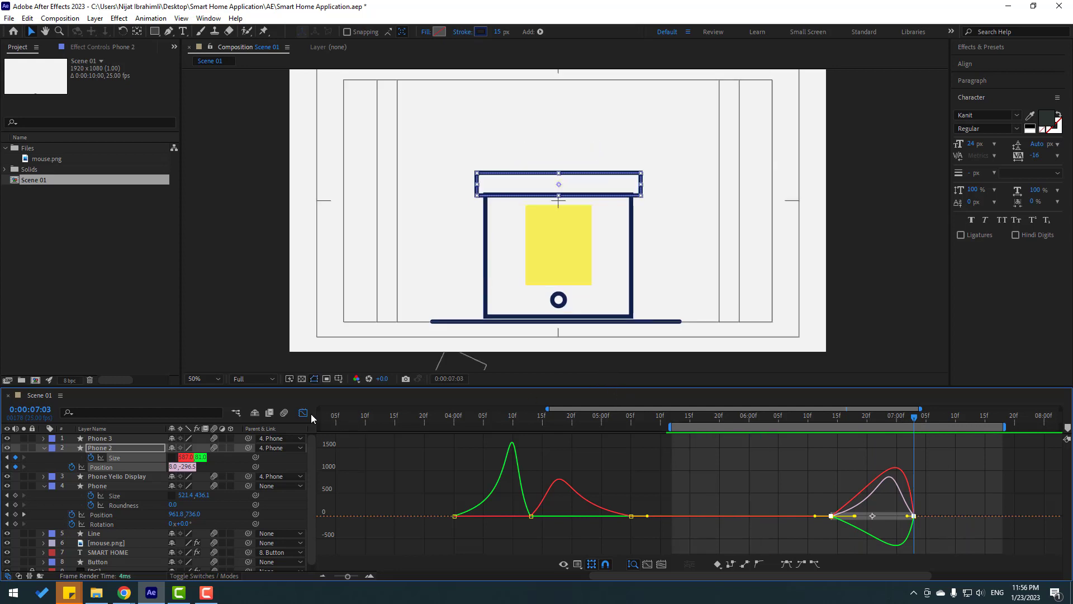
left_click(303, 413)
left_click_drag(856, 414, 914, 422)
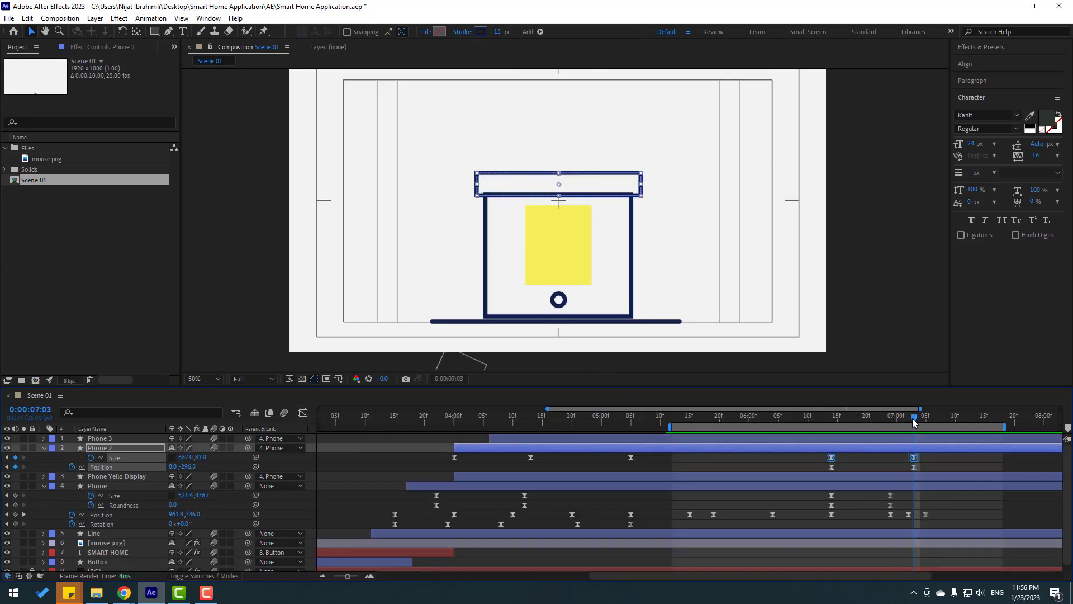
- Keyframe the Phone Yello Display layer's Scale at 0:00:06:14 and set it to 240.0, 33.0% at 0:00:07:03
left_click(103, 478)
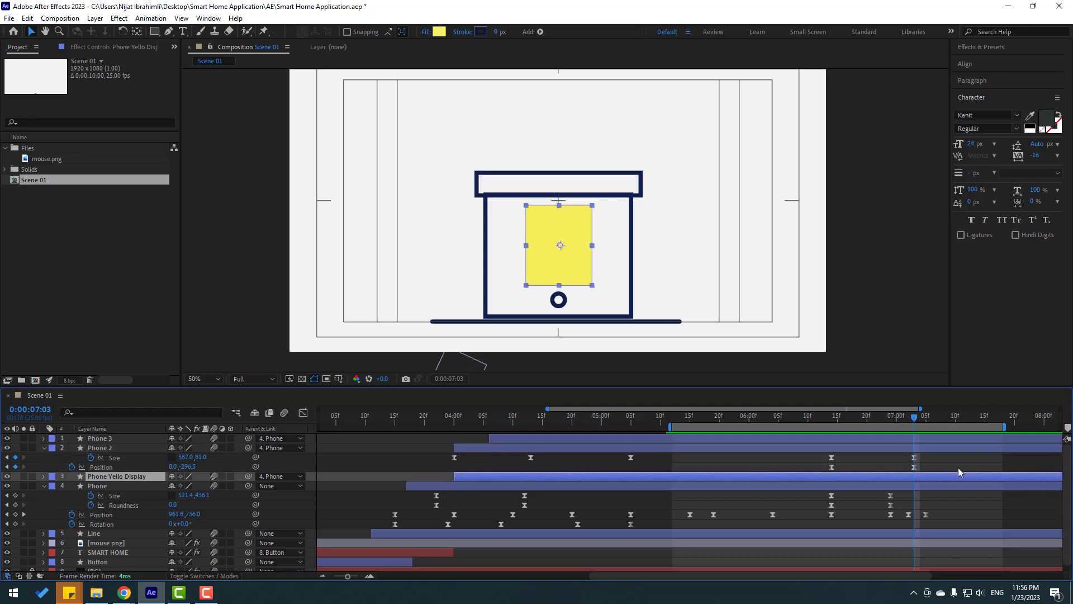
key("u")
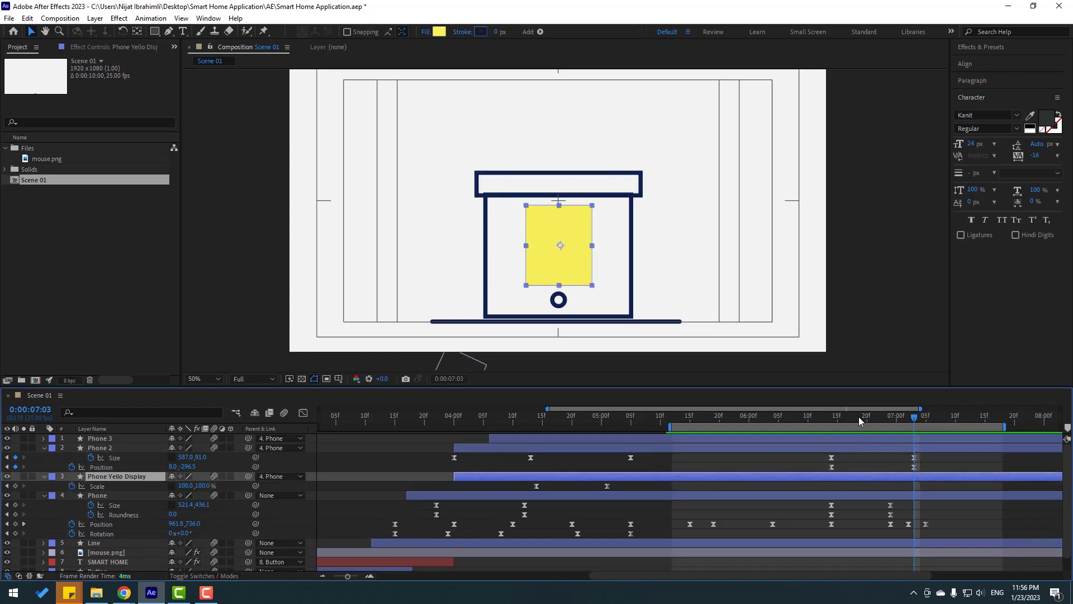
left_click_drag(850, 417, 831, 418)
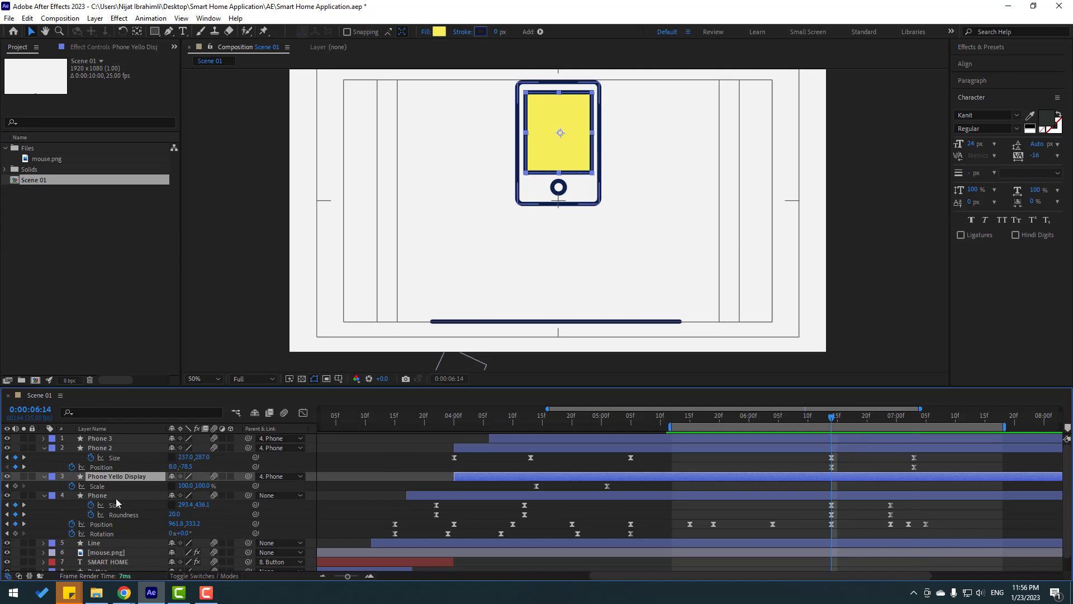
left_click(15, 486)
left_click_drag(851, 422, 914, 426)
left_click_drag(206, 486, 258, 486)
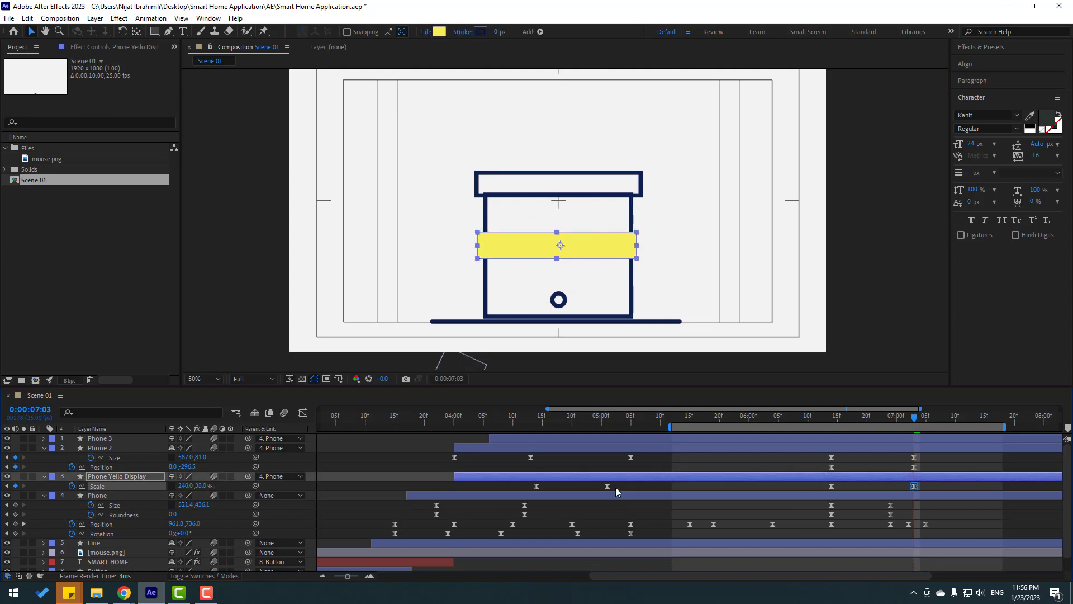
- Keyframe Phone Yello Display's Position at 0:00:06:14 and raise it to a vertical Position of -290.5 at 0:00:07:03
left_click_drag(903, 423, 830, 425)
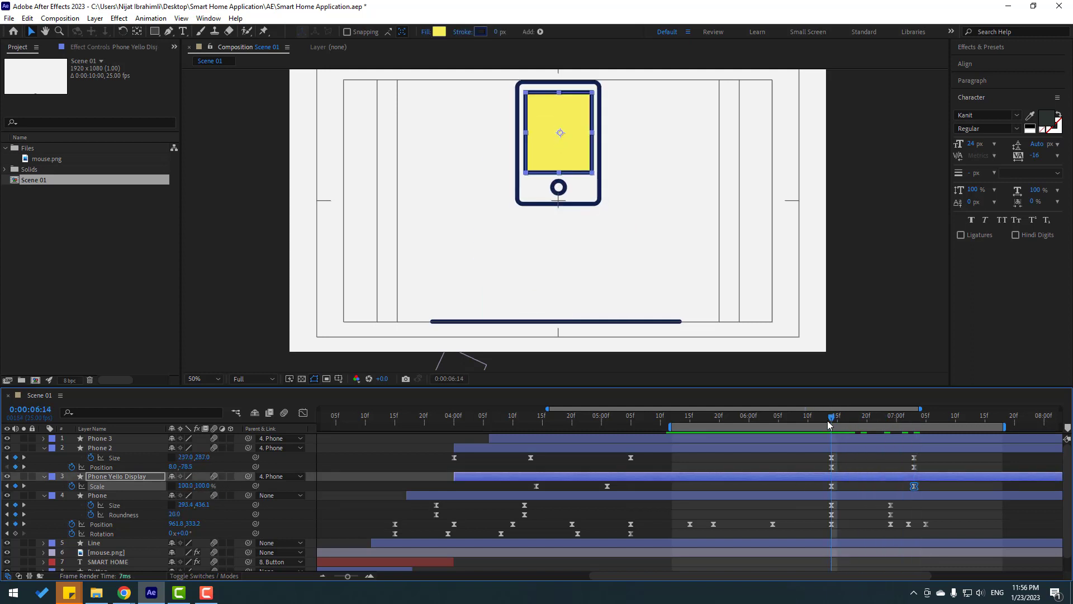
key("shift+p")
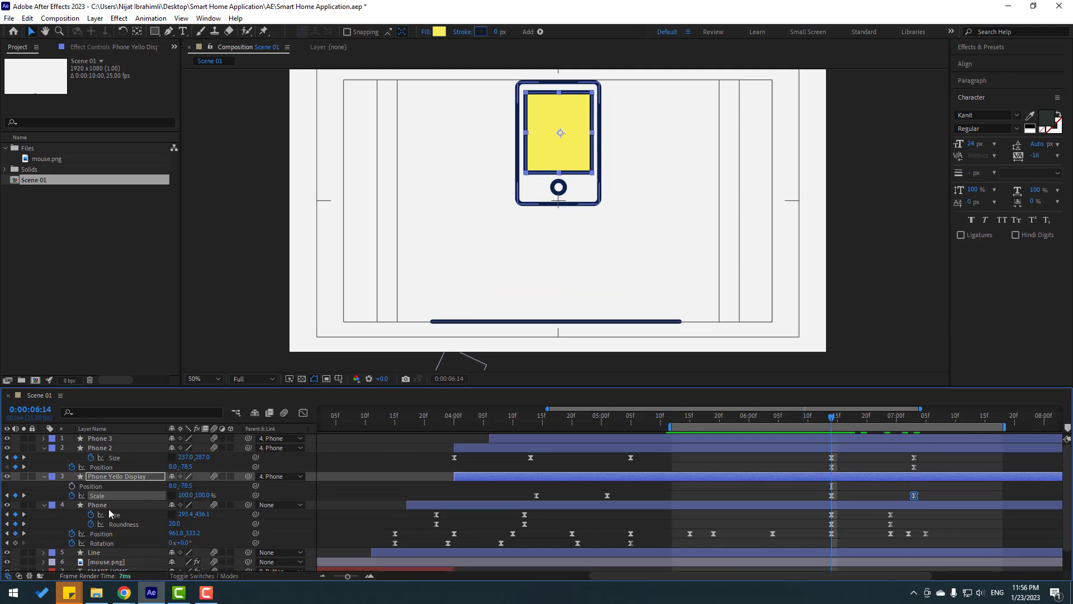
left_click(72, 487)
left_click_drag(897, 419, 915, 421)
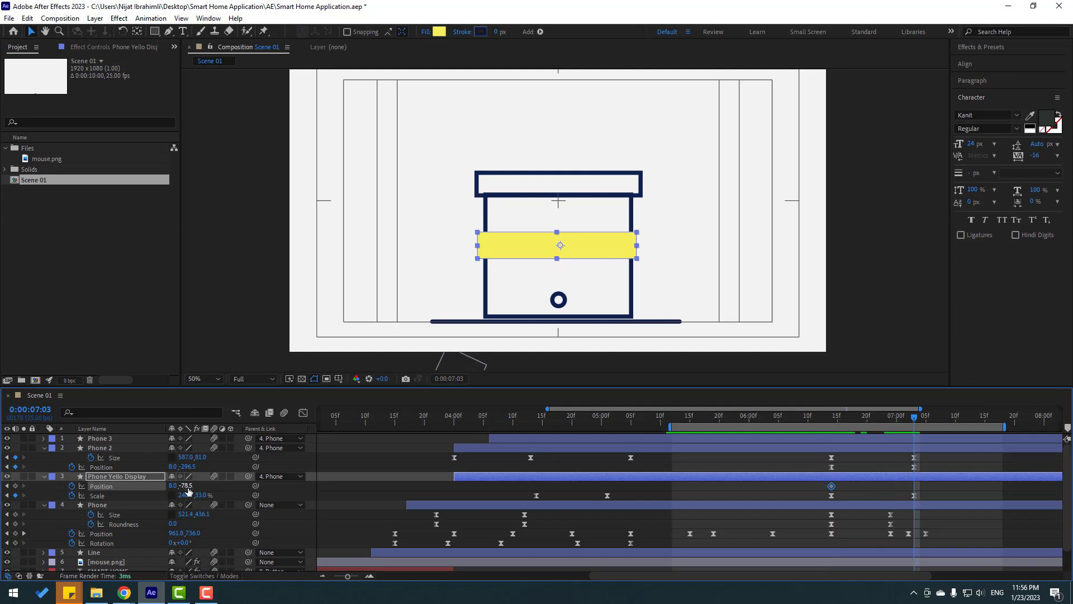
left_click_drag(189, 491, 61, 497)
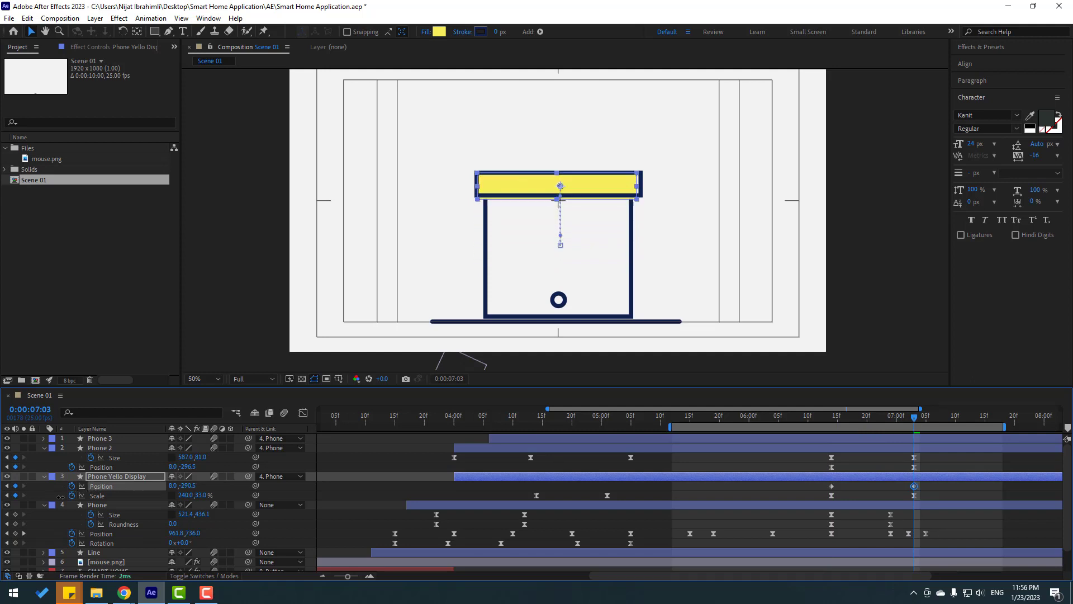
- Fit the yellow display inside the bar's outline at 0:00:07:03 with Scale 249.3, 27.1% and Position 18.0, -299.5
scroll(544, 293, "up", 4)
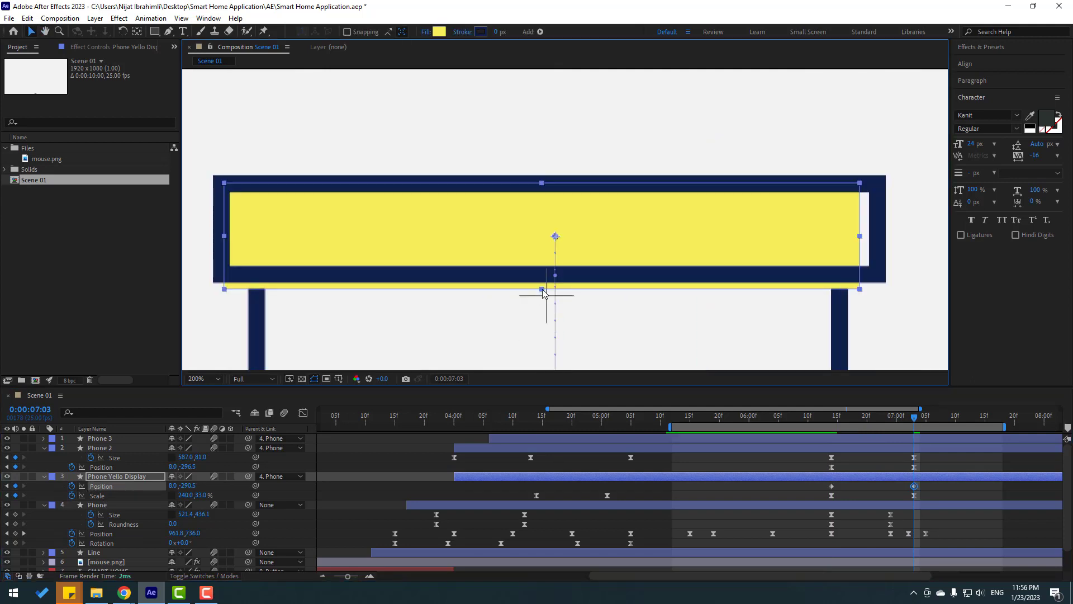
left_click_drag(542, 289, 543, 280)
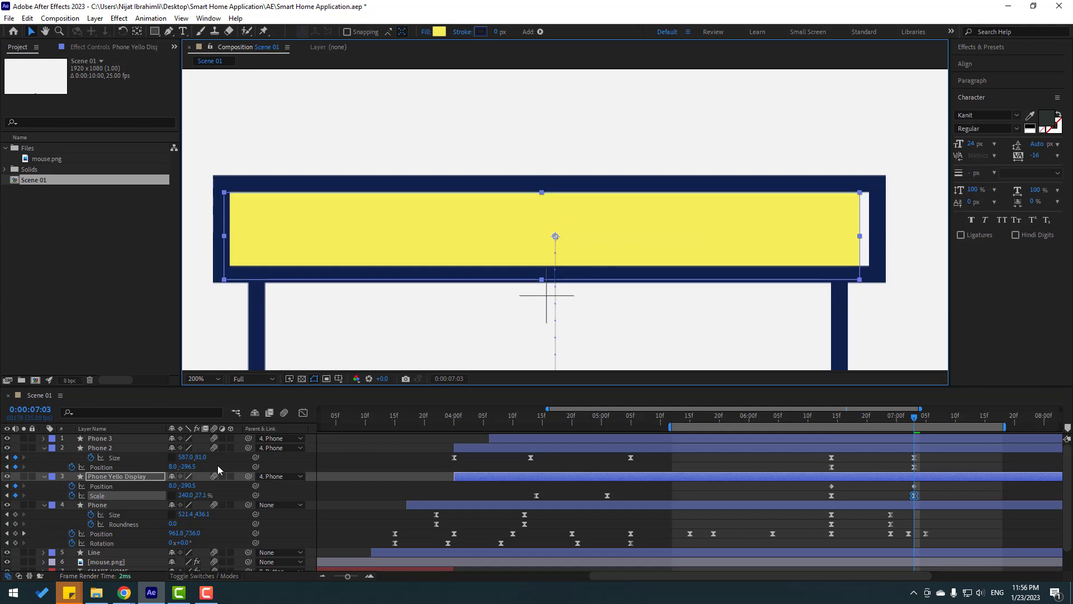
left_click_drag(866, 237, 870, 242)
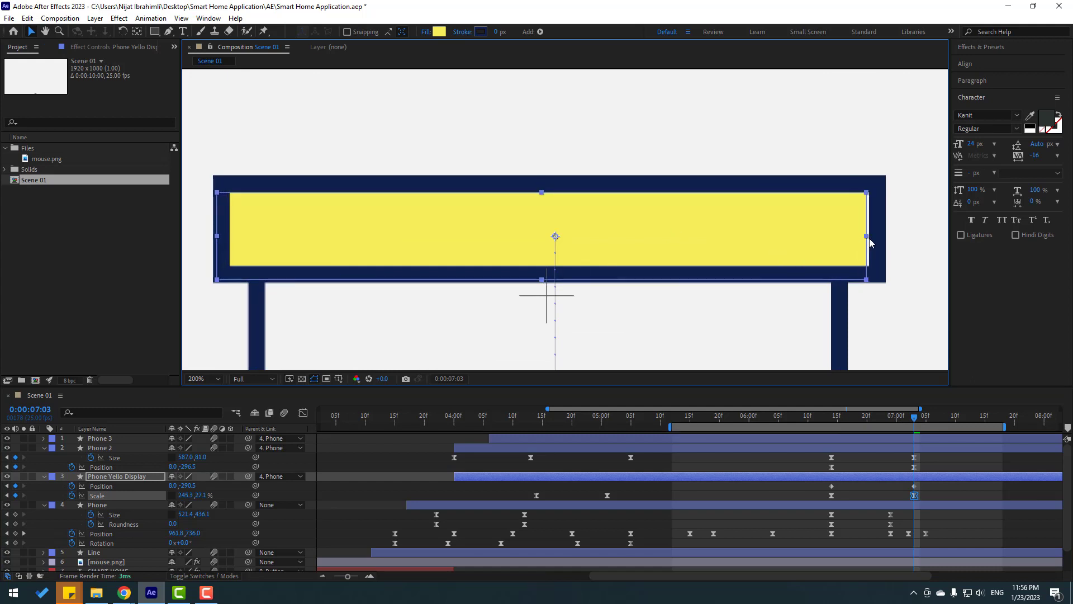
left_click_drag(181, 496, 190, 488)
scroll(790, 223, "down", 2)
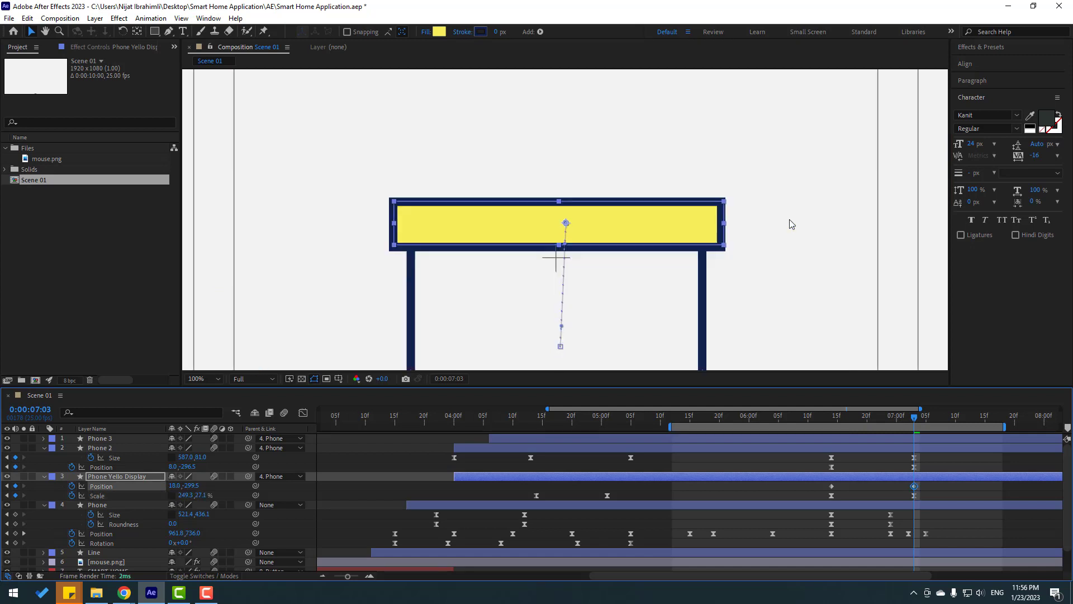
- Apply Easy Ease to both of Phone Yello Display's Position keyframes and preview the morph
left_click(832, 486)
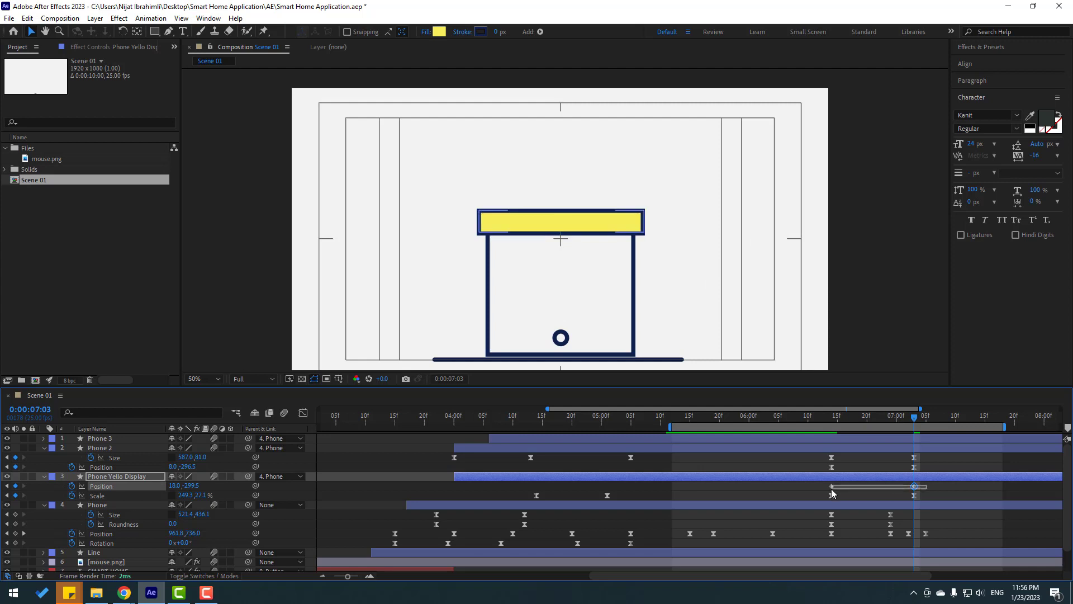
right_click(832, 486)
mouse_move(894, 478)
left_click(726, 515)
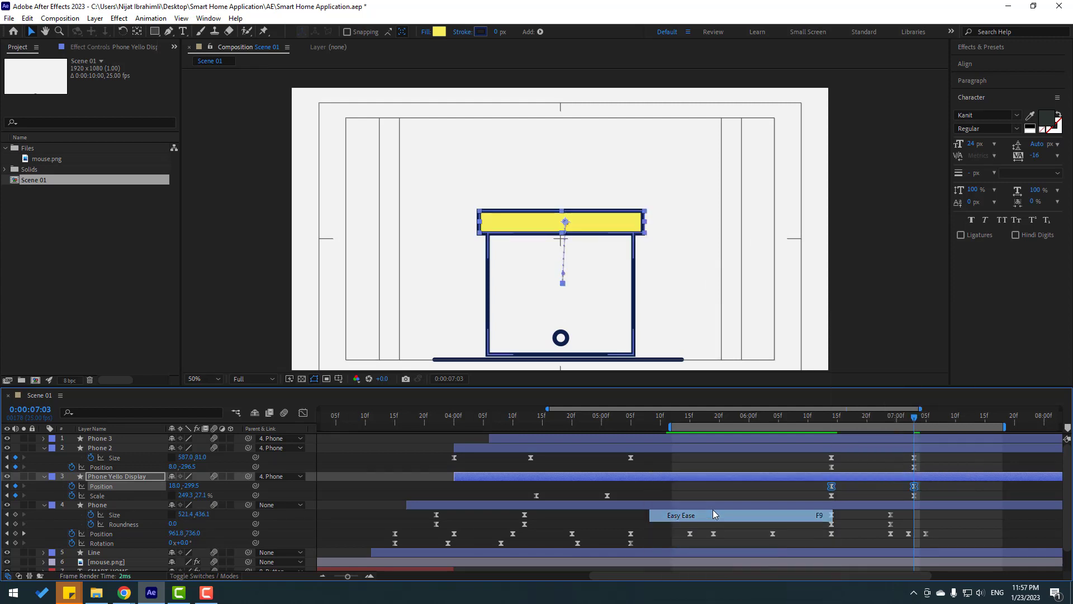
key("space")
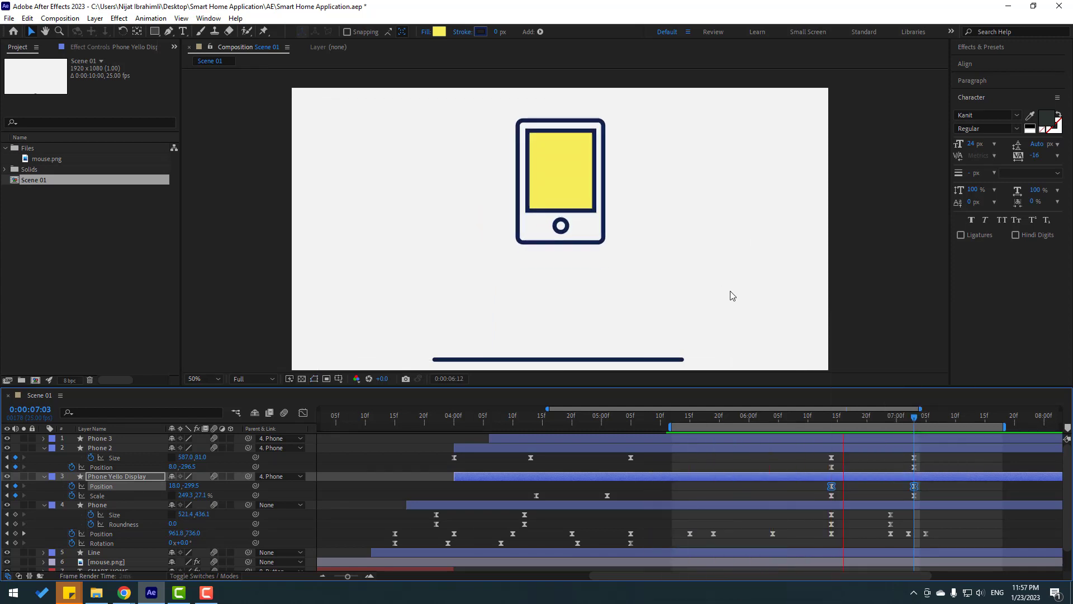
left_click(826, 421)
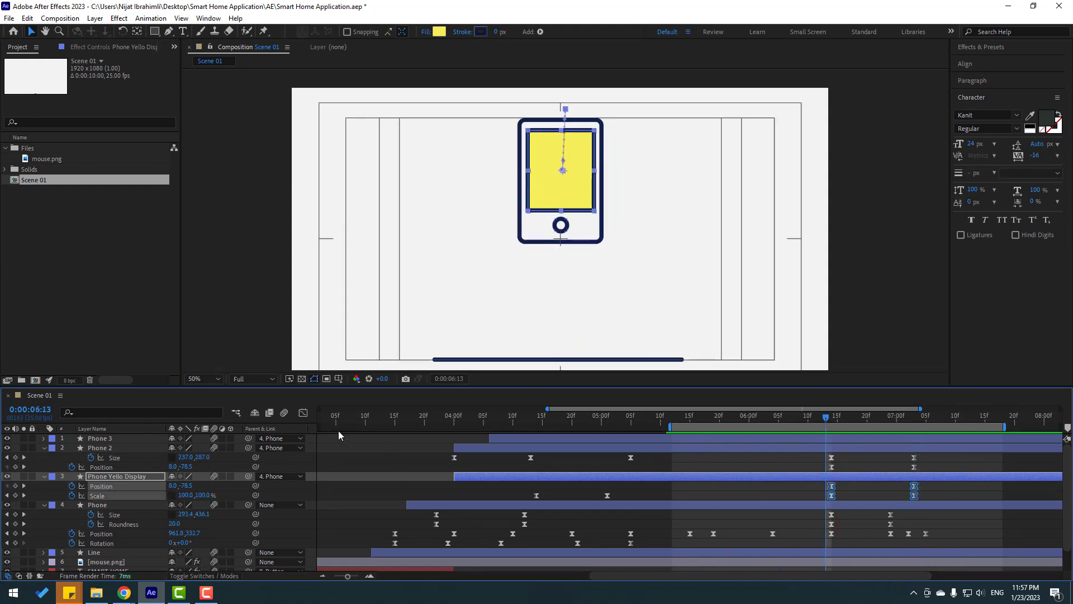
- Reshape the speed curves of Phone Yello Display's Position and Scale so they start slowly and peak late, and preview the result
left_click(304, 414)
key("equal")
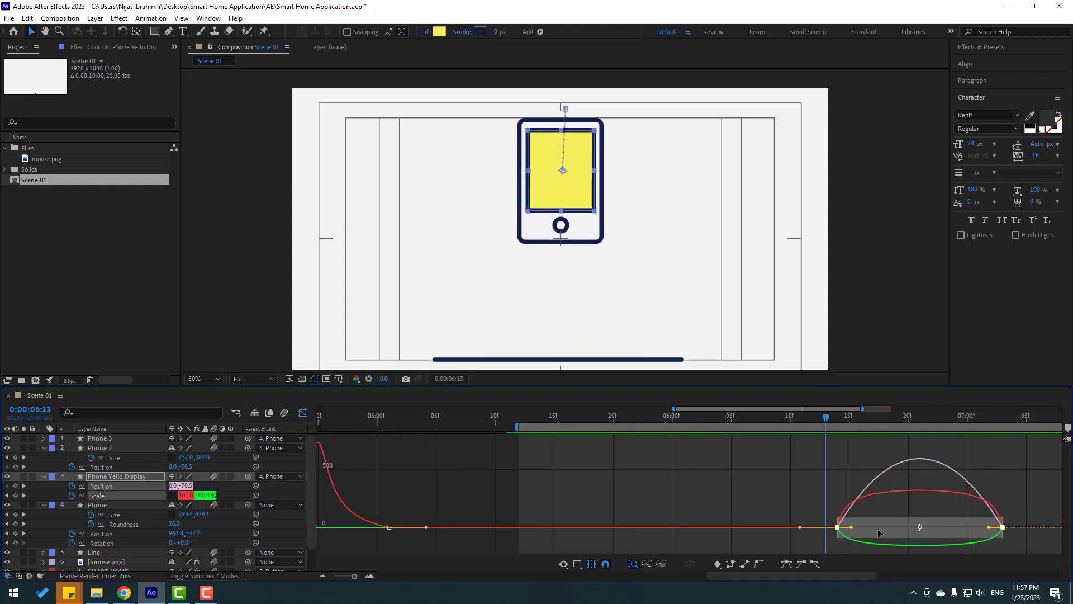
left_click(767, 508)
left_click_drag(798, 508, 879, 525)
left_click(851, 544)
left_click(850, 549)
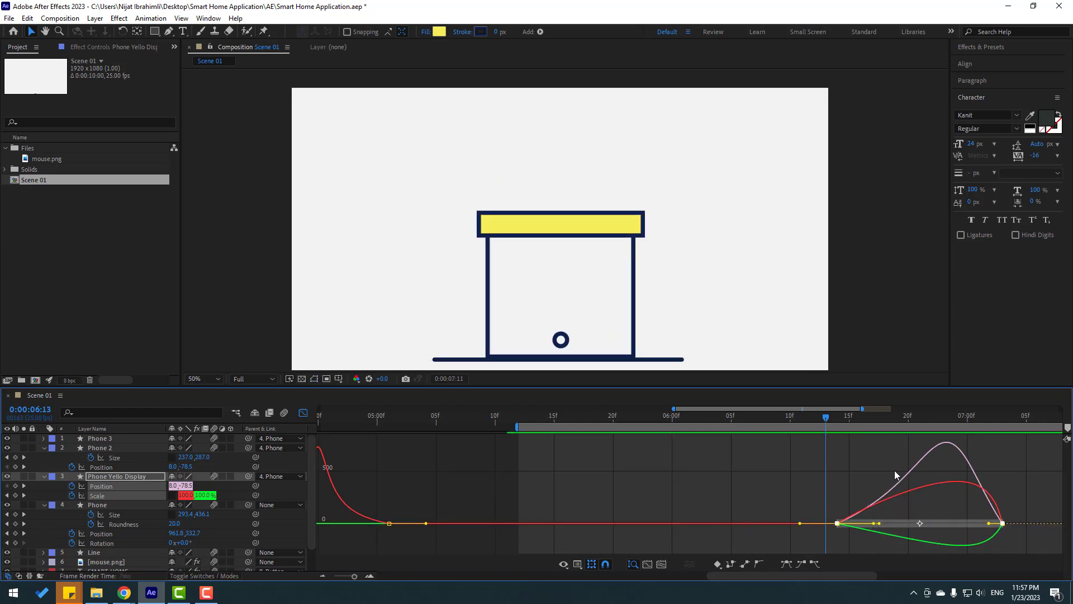
scroll(671, 307, "down", 2)
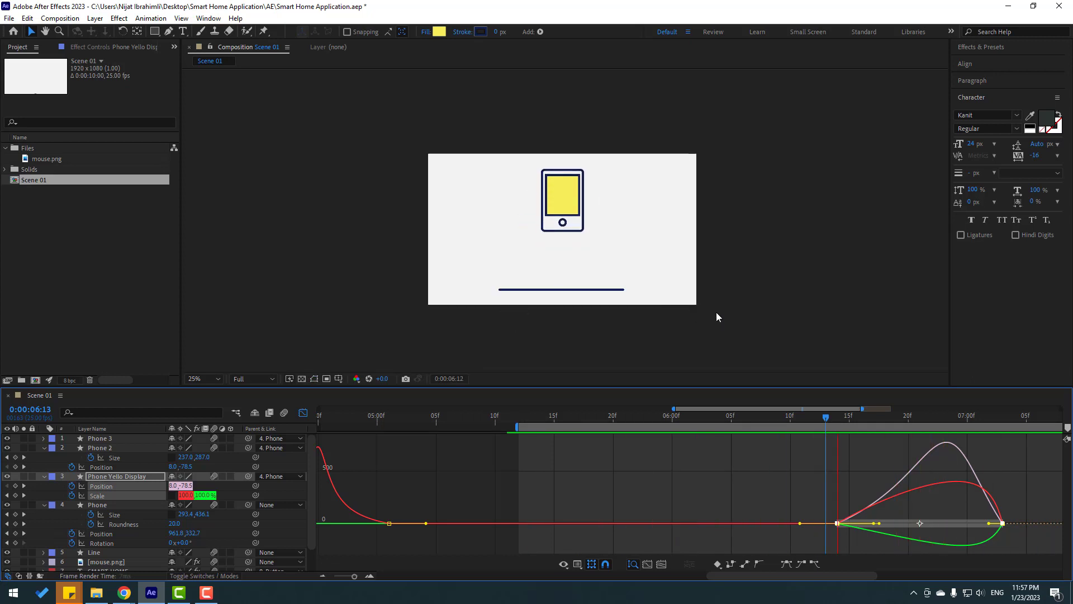
key("space")
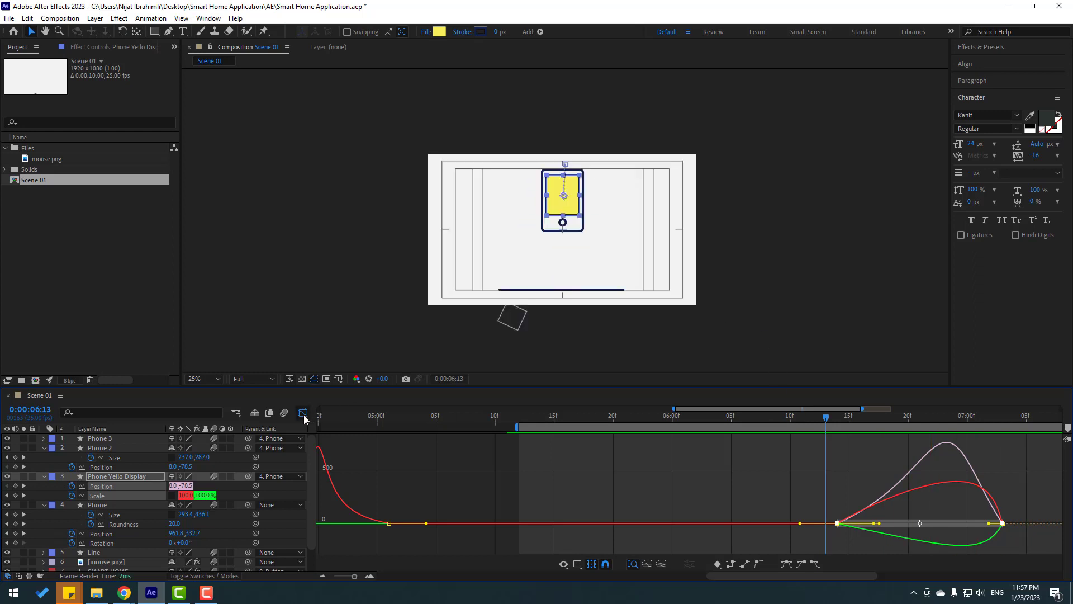
left_click(303, 415)
- Show the whole composition duration in the timeline and save the project
left_click(750, 506)
key(";")
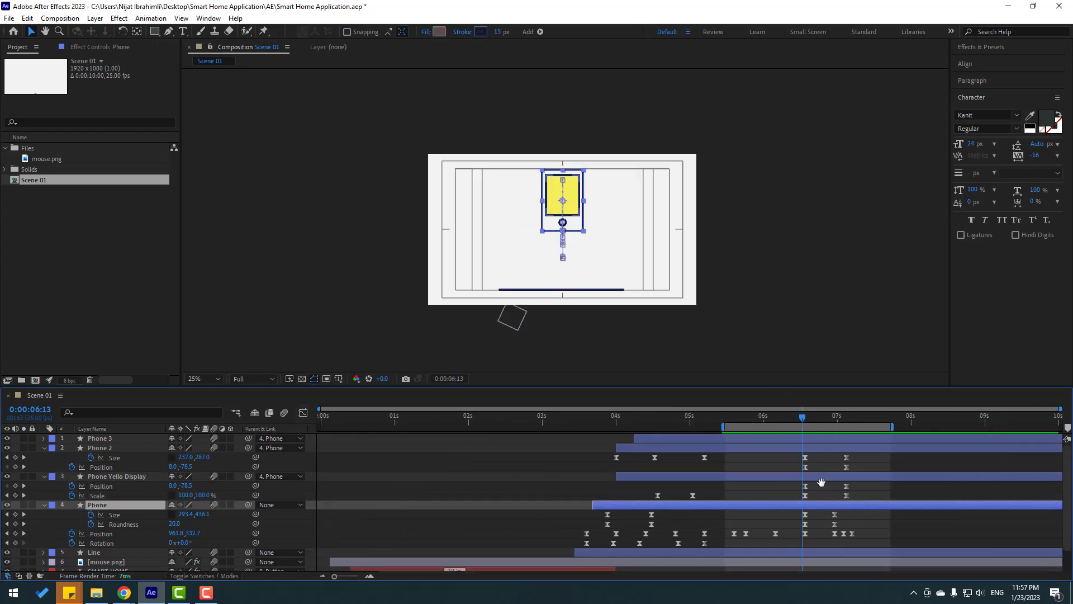
key("ctrl+s")
- Reveal the animated properties of the Phone 3 button circle and add an End keyframe at 0:00:06:14
left_click_drag(804, 417, 846, 420)
key("ctrl+shift+a")
key("period")
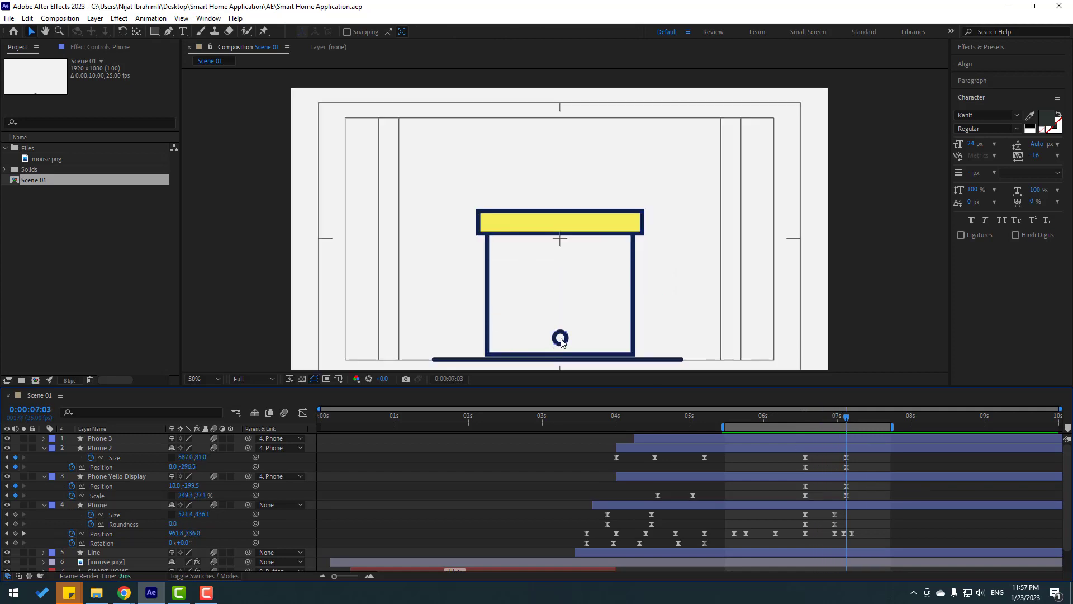
left_click(560, 340)
key("u")
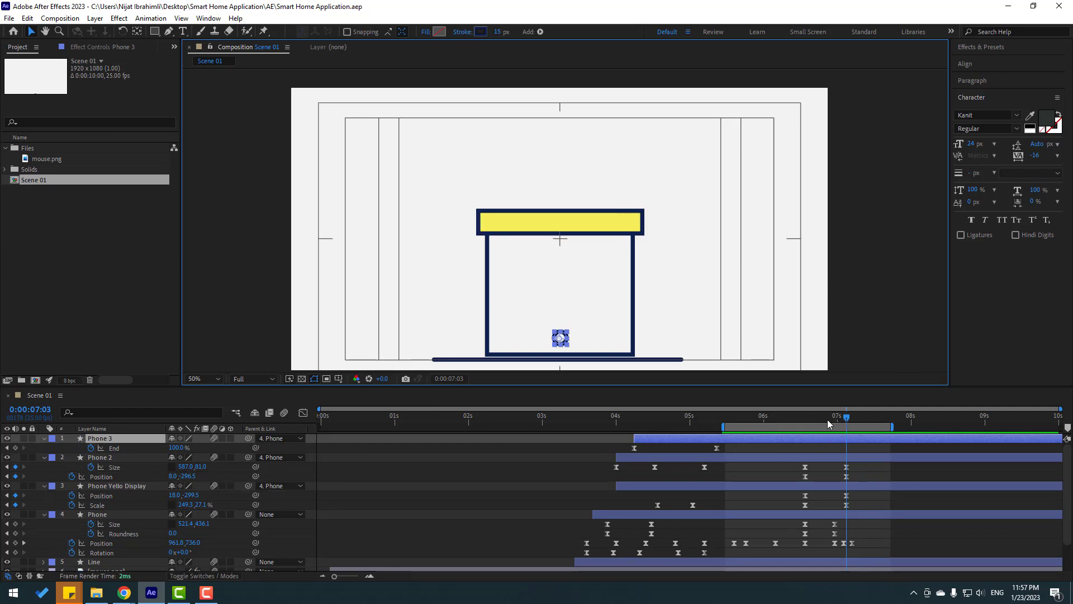
left_click_drag(827, 420, 806, 420)
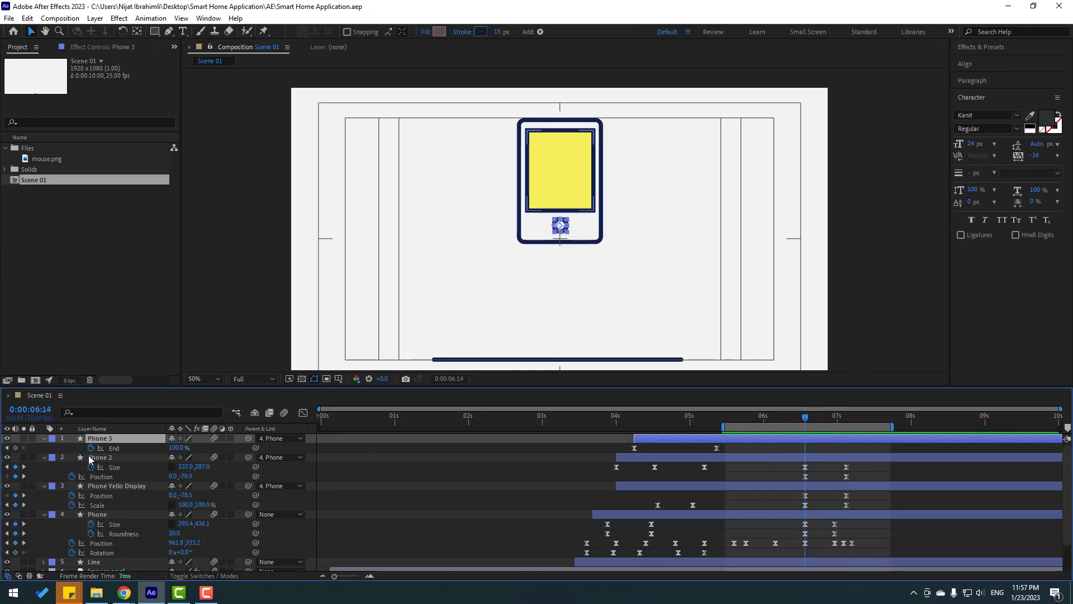
left_click(16, 448)
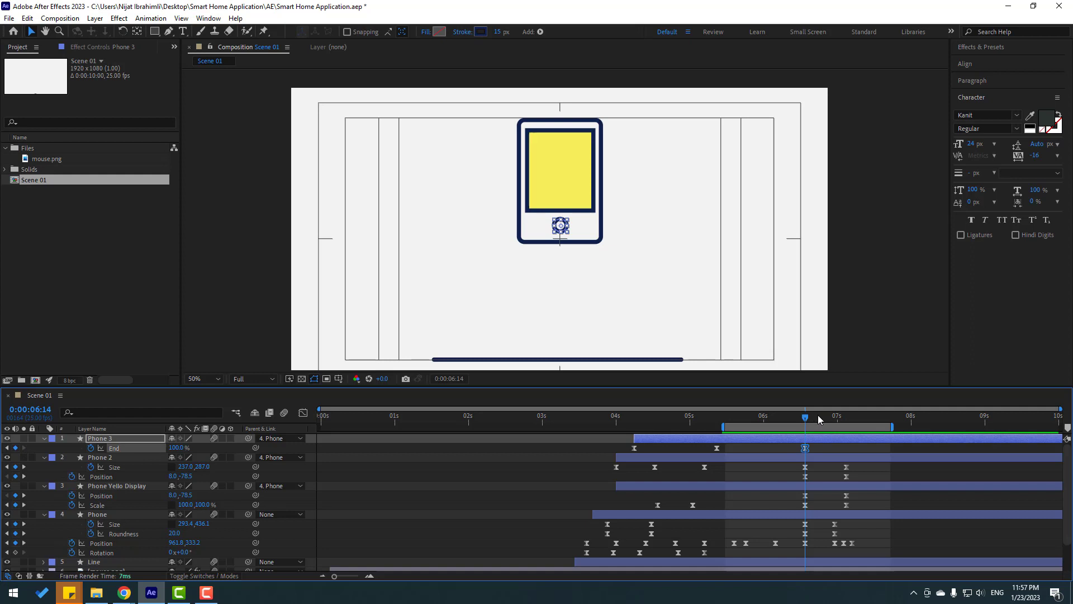
- Set Phone 3's End to 0% at 0:00:07:03 and preview the button's disappearance
left_click_drag(819, 419, 846, 423)
left_click(177, 449)
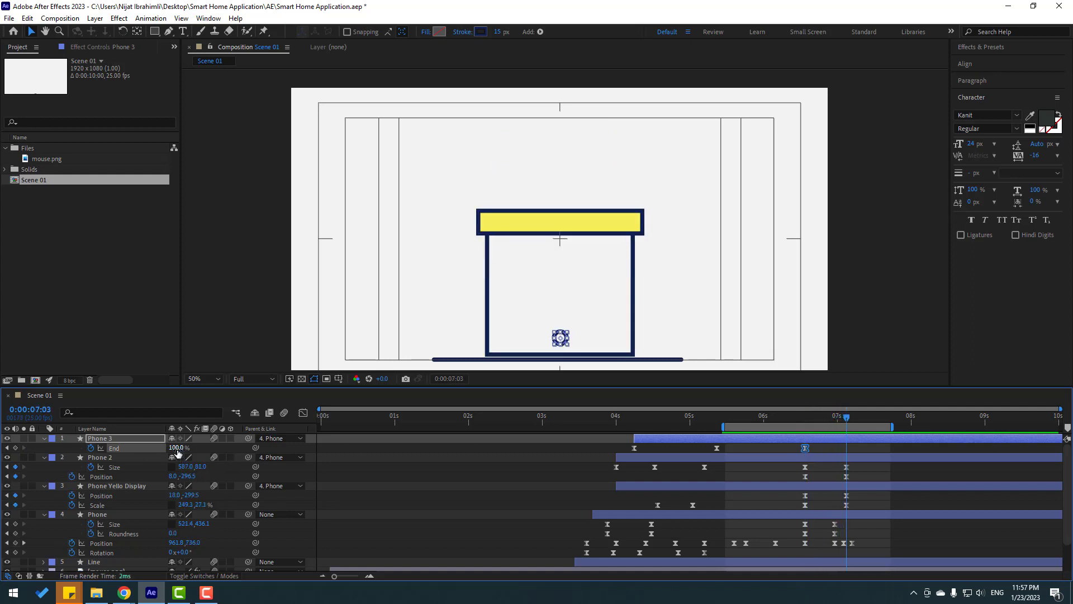
type("0")
key("Return")
key("space")
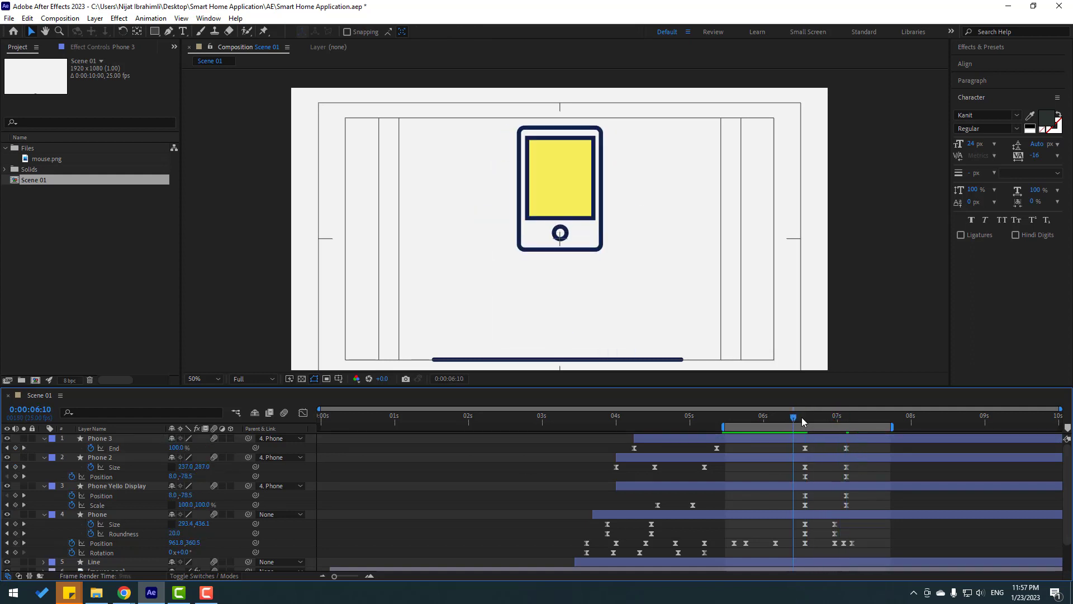
key("space")
- Reshape the speed curve of Phone 3's final End animation so it starts slowly and peaks late, and preview it
key("space")
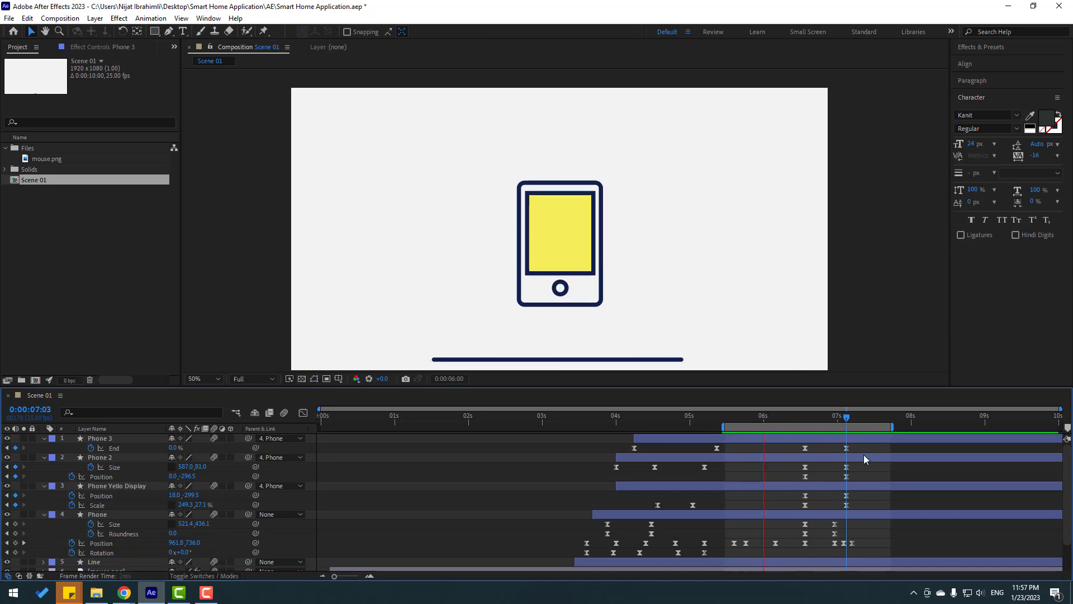
key("space")
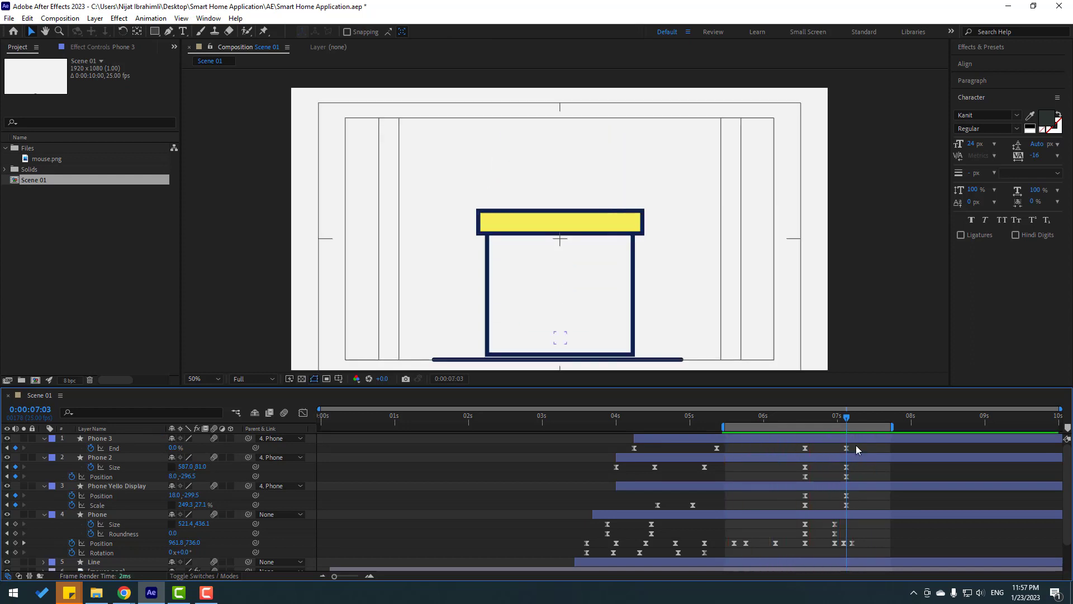
left_click_drag(857, 445, 787, 453)
key("shift+F3")
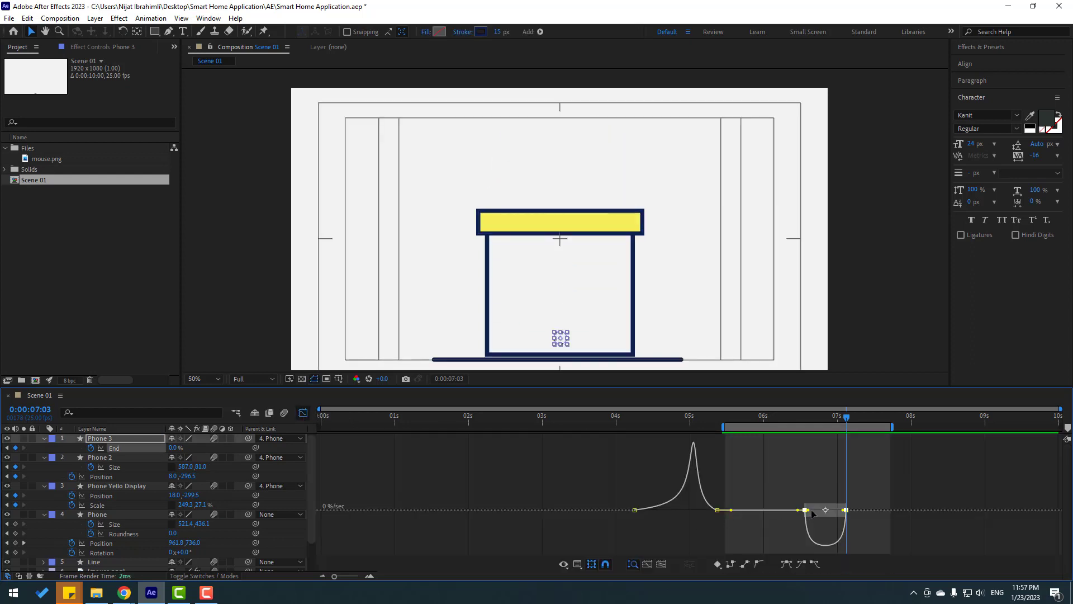
left_click_drag(805, 510, 887, 504)
key("space")
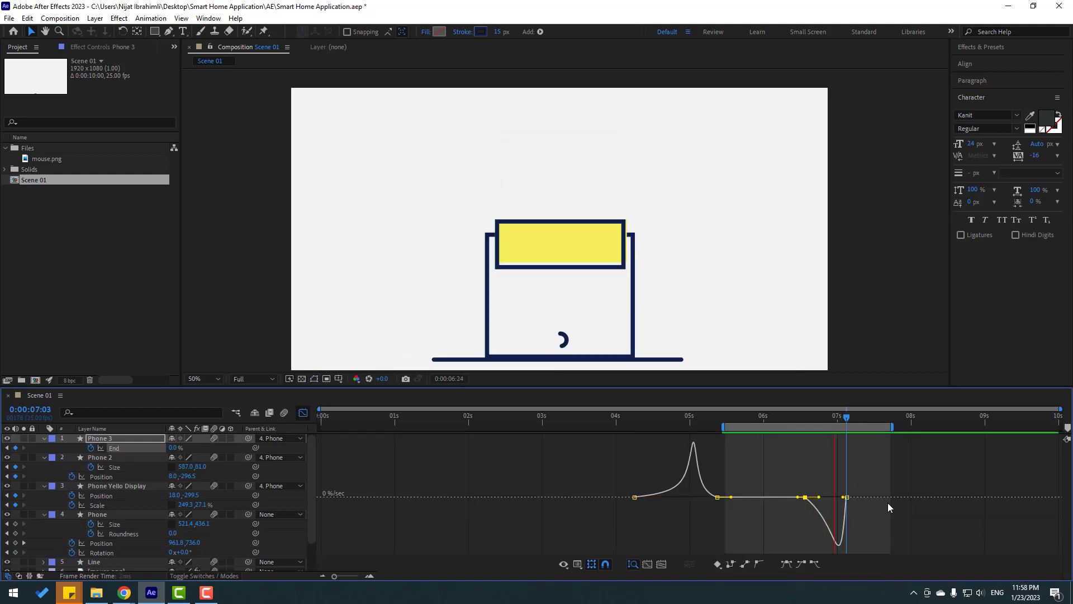
key("space")
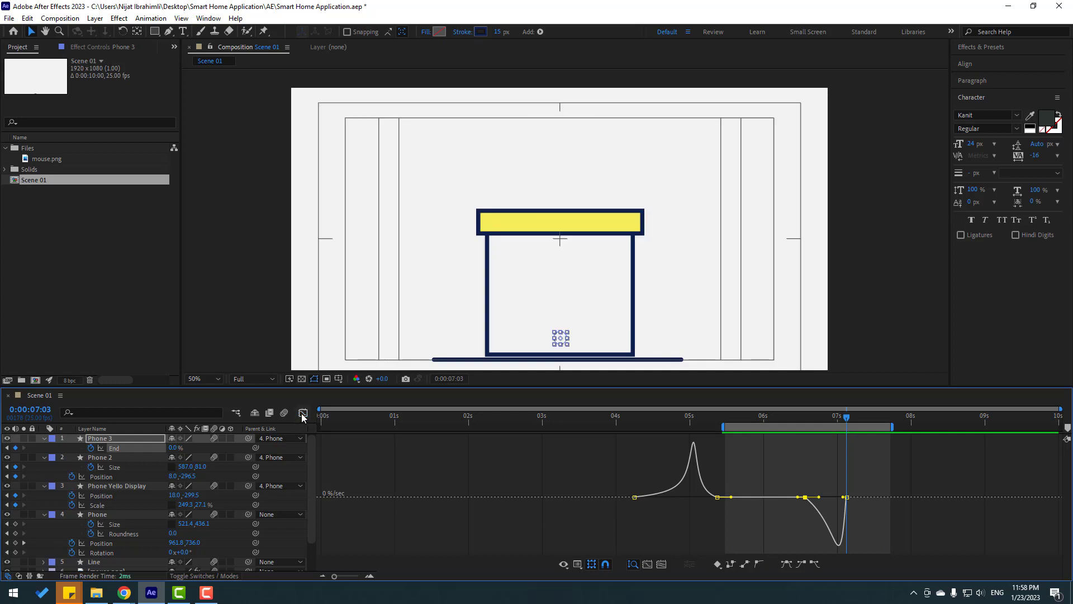
- Move the Phone 3 End keyframe at 0:00:06:14 a few frames earlier, save the project and preview the button's disappearance
key("shift+F3")
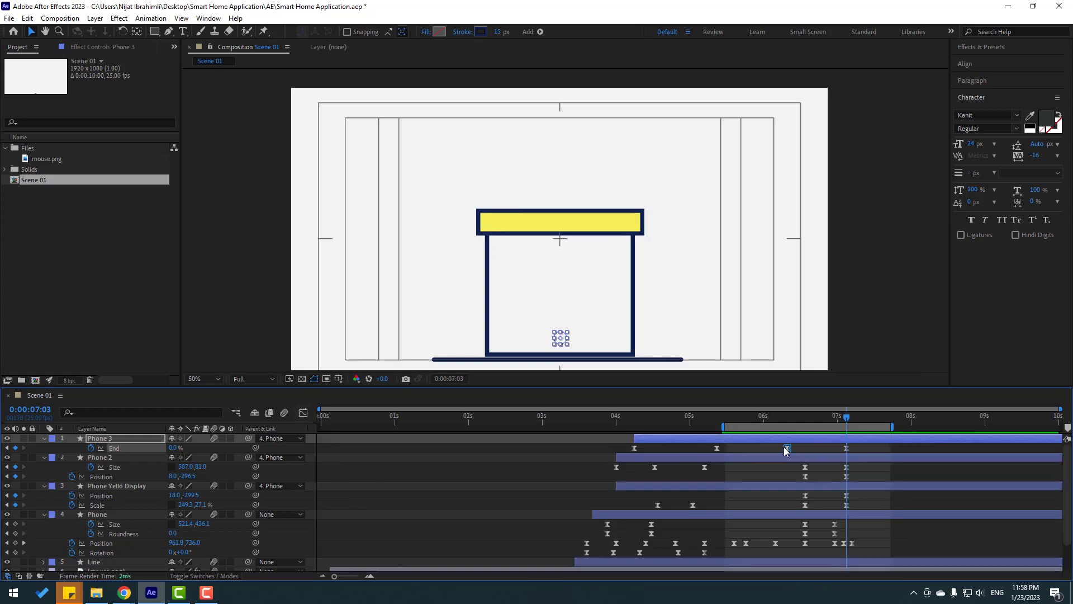
mouse_move(786, 451)
left_mouse_down()
mouse_move(749, 452)
mouse_move(799, 451)
left_mouse_up()
key("space")
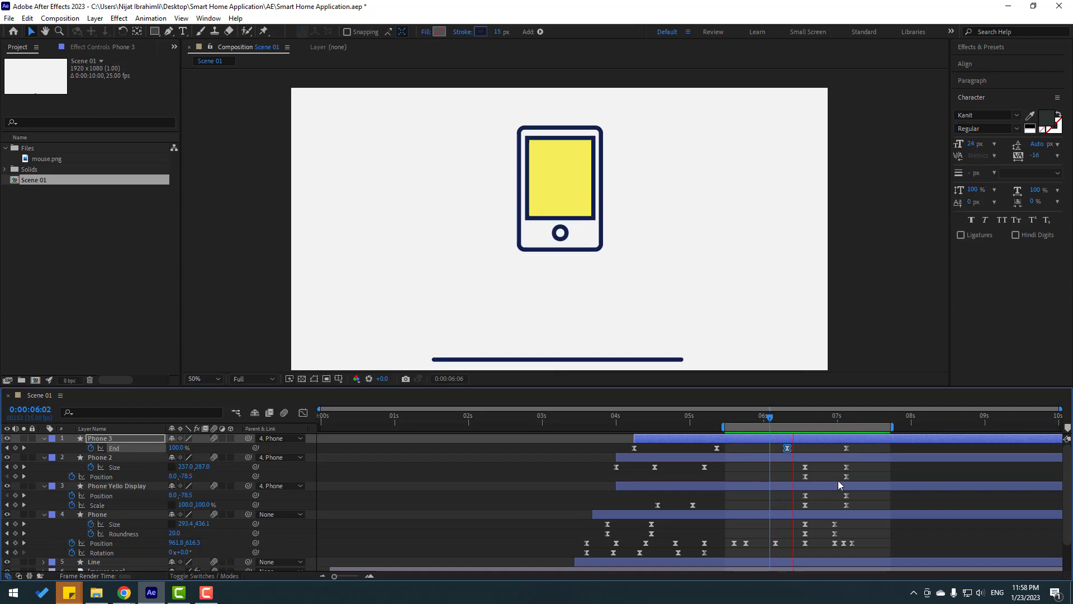
key("space")
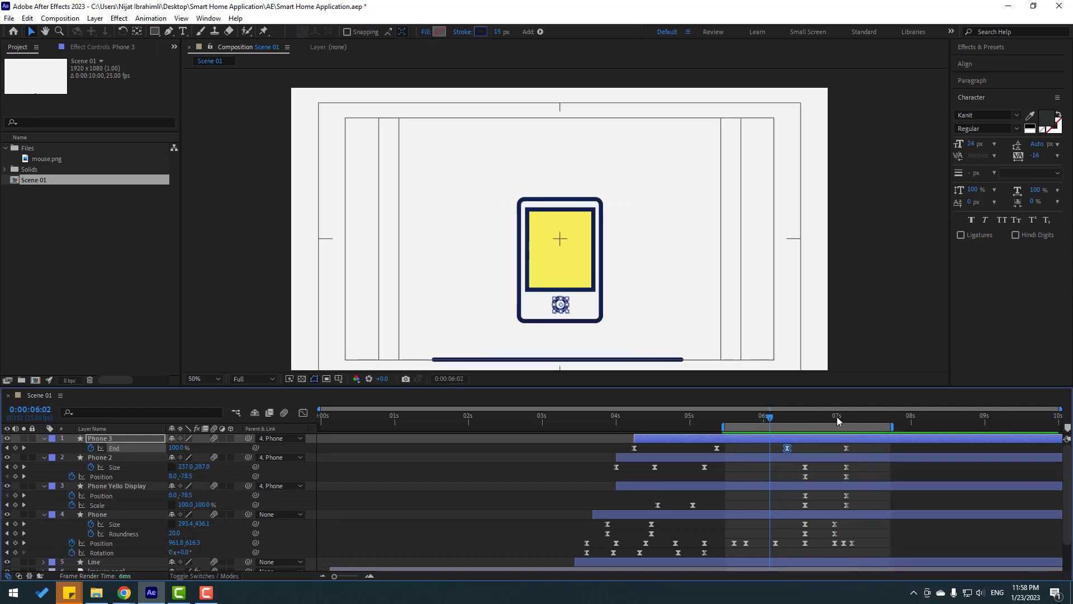
- Go to 0:00:07:03 and collapse the properties of Phone 3, Phone 2, Phone Yello Display and Phone
left_click_drag(837, 417, 847, 417)
left_click(878, 454)
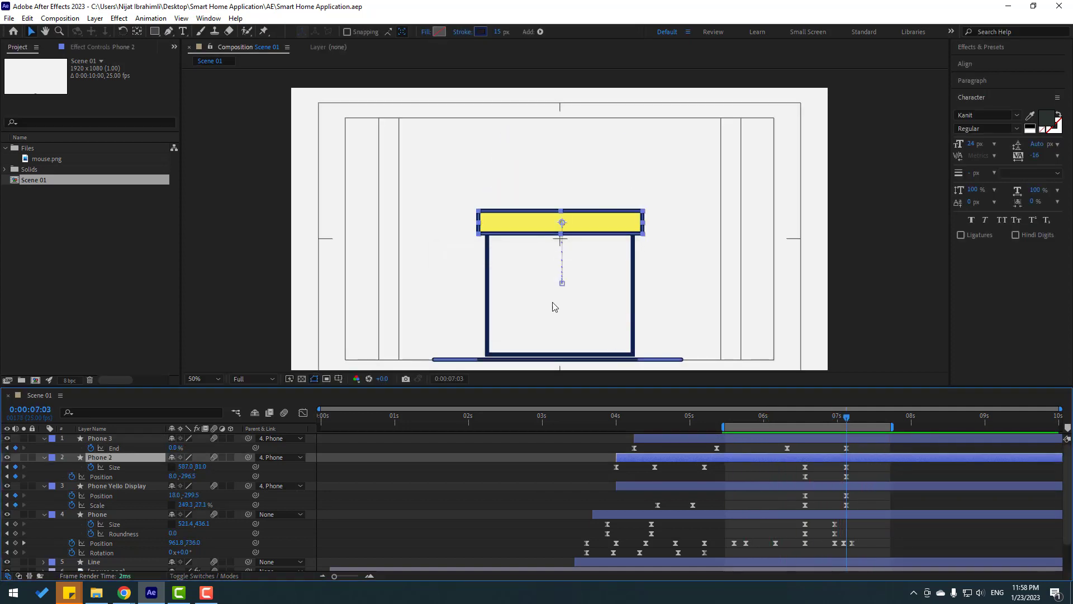
left_click(870, 476)
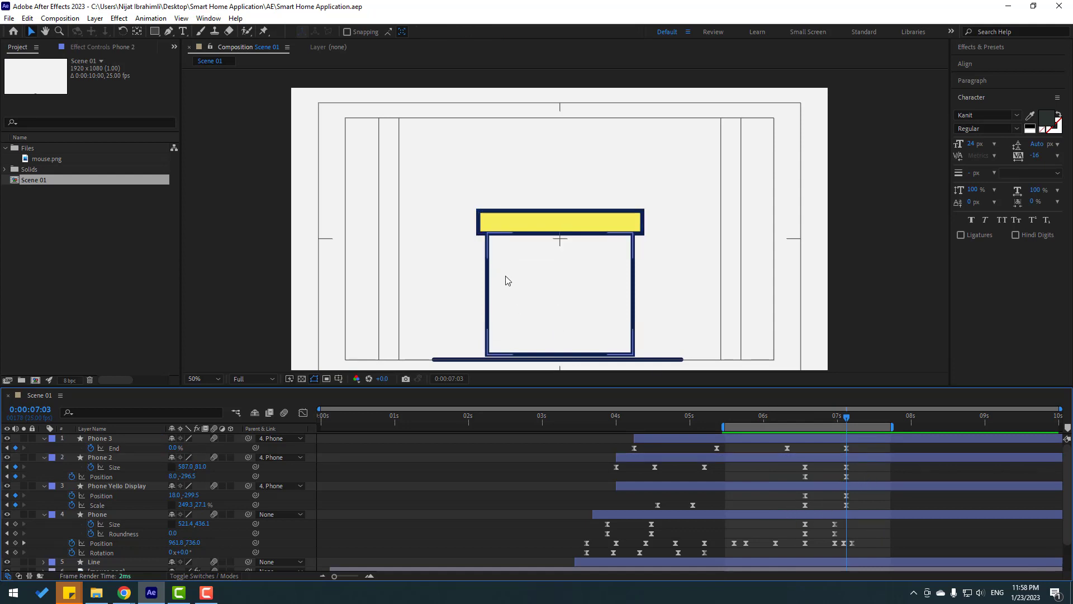
left_click(237, 508)
left_click(44, 438)
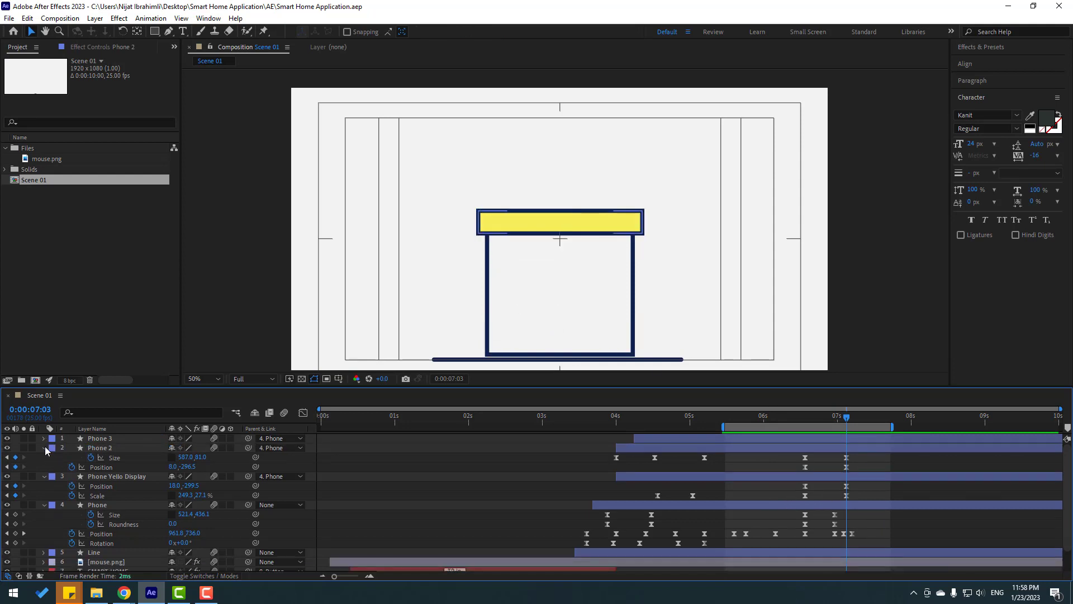
left_click(44, 448)
left_click(44, 457)
left_click(44, 467)
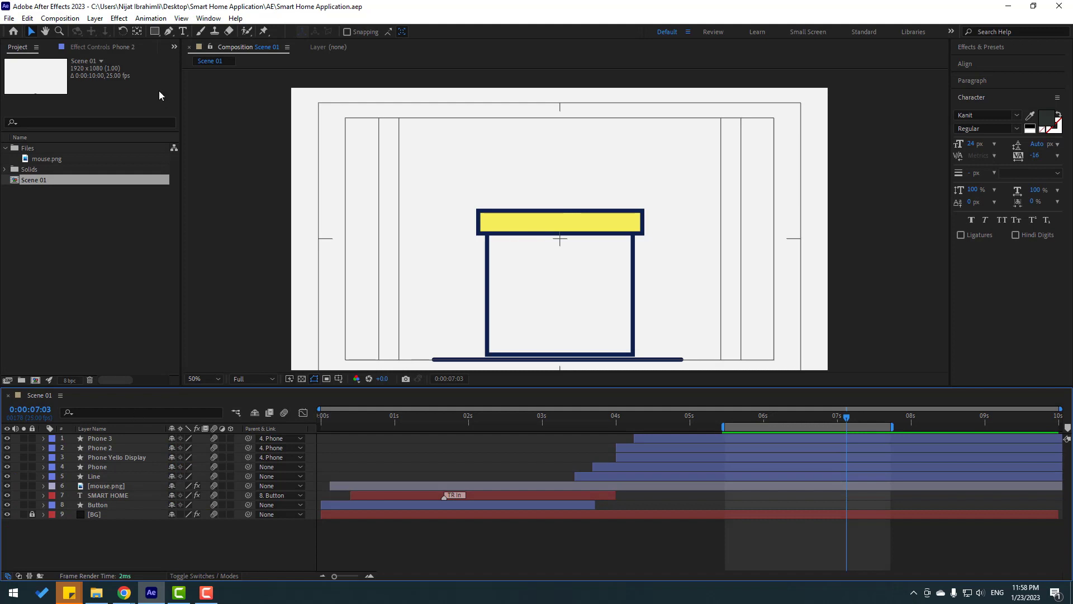
- At 0:00:07:17, draw a white rectangle about 275 by 174 px at the base of the house body with the Rectangle tool
left_click(155, 35)
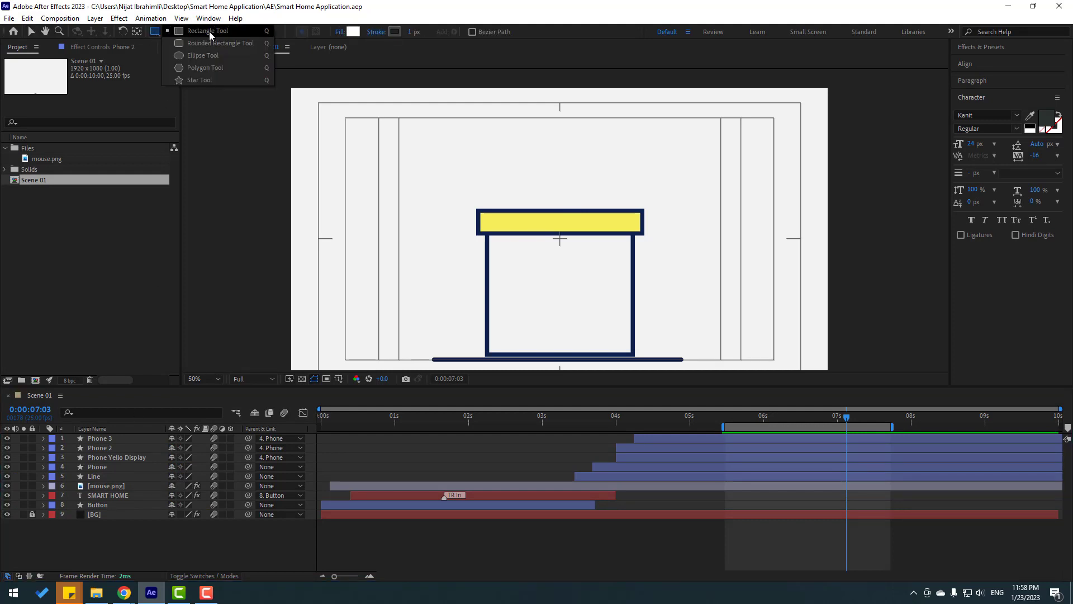
left_click(211, 33)
scroll(582, 322, "up", 1)
left_click_drag(527, 343, 543, 188)
left_click(887, 419)
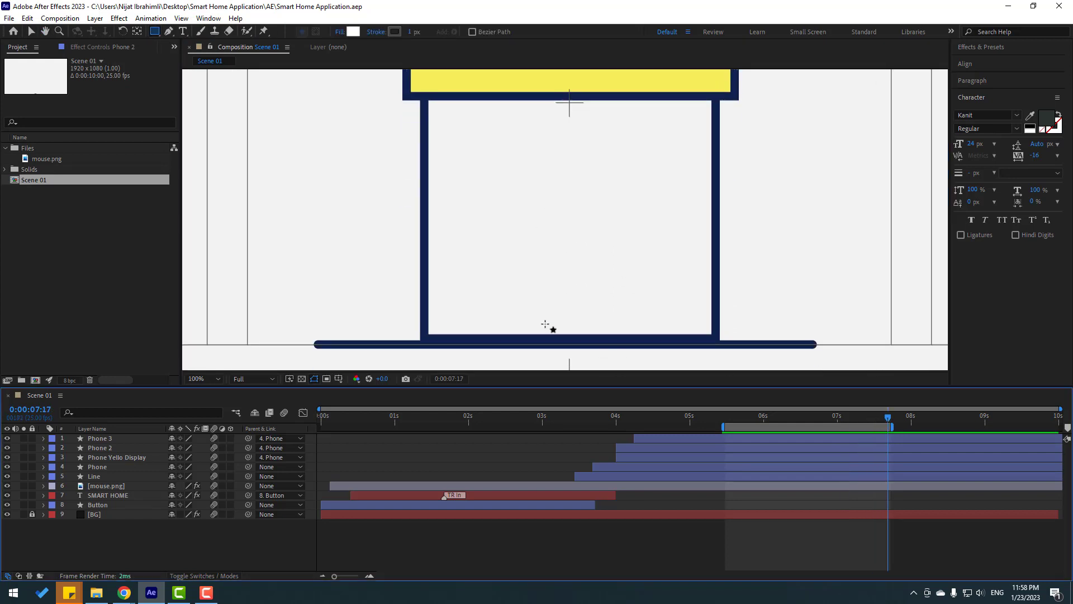
left_click_drag(454, 296, 411, 283)
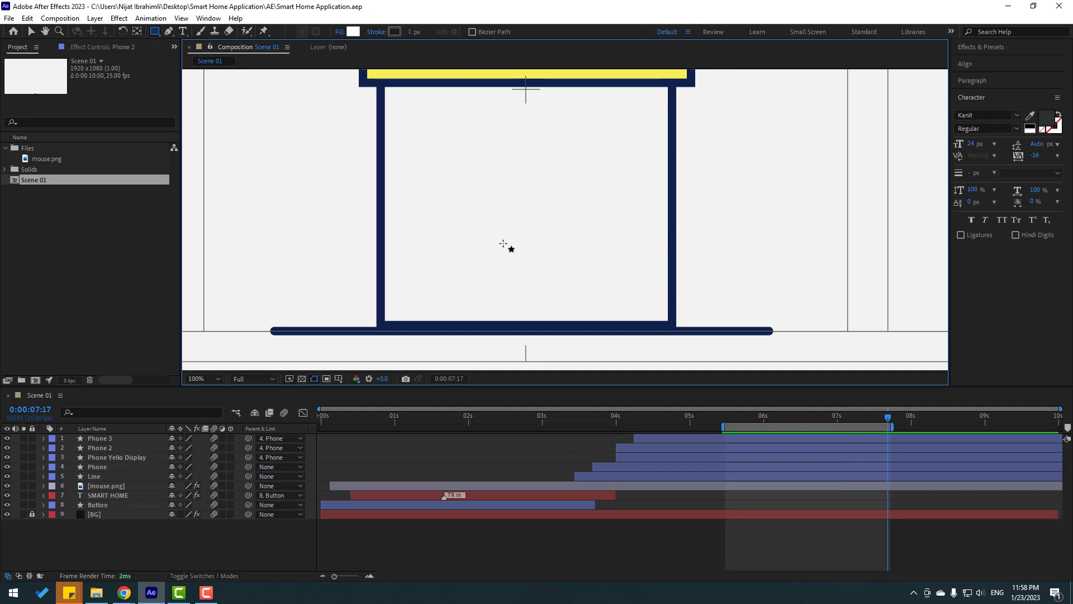
mouse_move(453, 227)
left_mouse_down()
mouse_move(563, 309)
mouse_move(607, 325)
left_mouse_up()
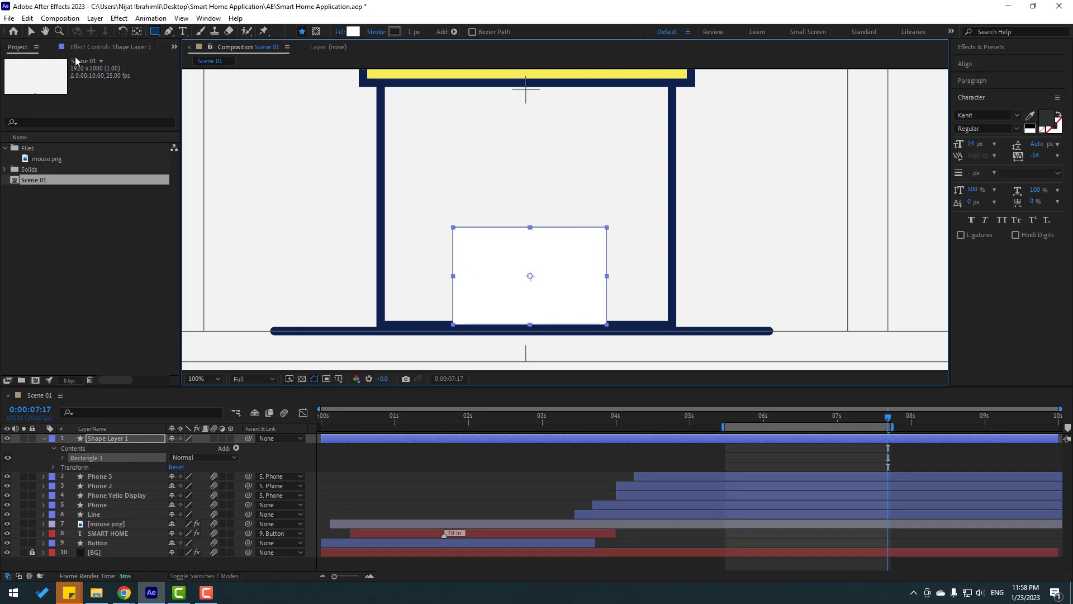
- Give the rectangle a 15 px stroke in the dark blue sampled from the house outline and align it with the base line
left_click(32, 32)
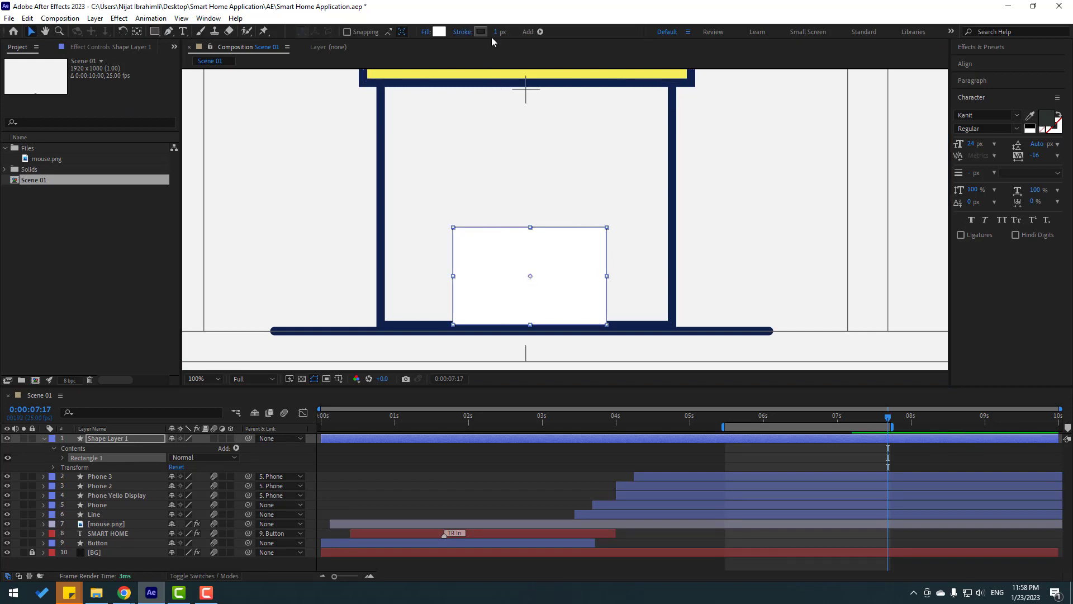
left_click_drag(499, 32, 505, 34)
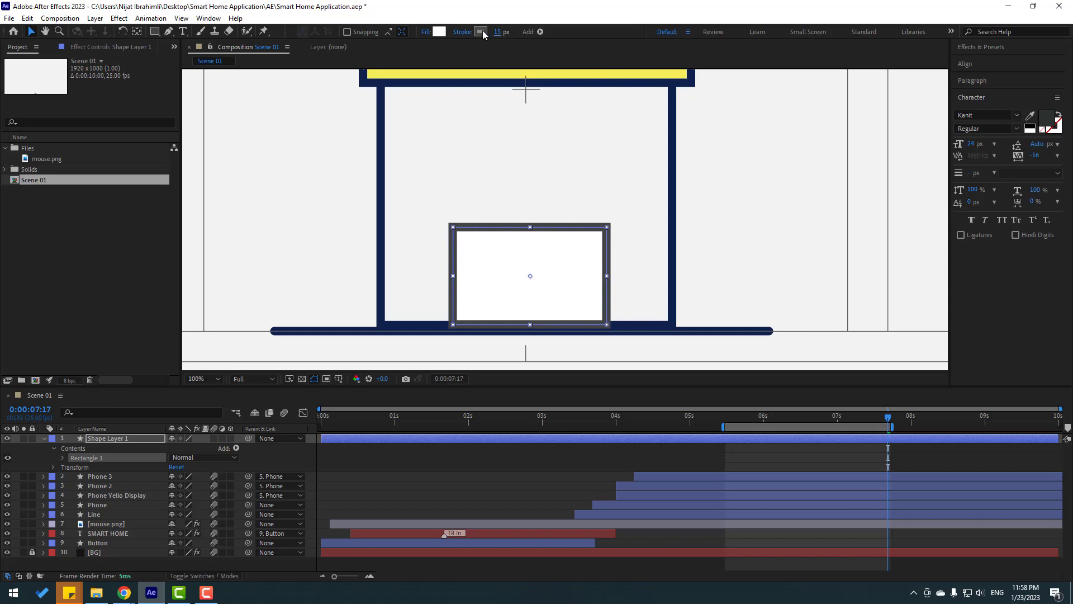
left_click(482, 32)
left_click(625, 431)
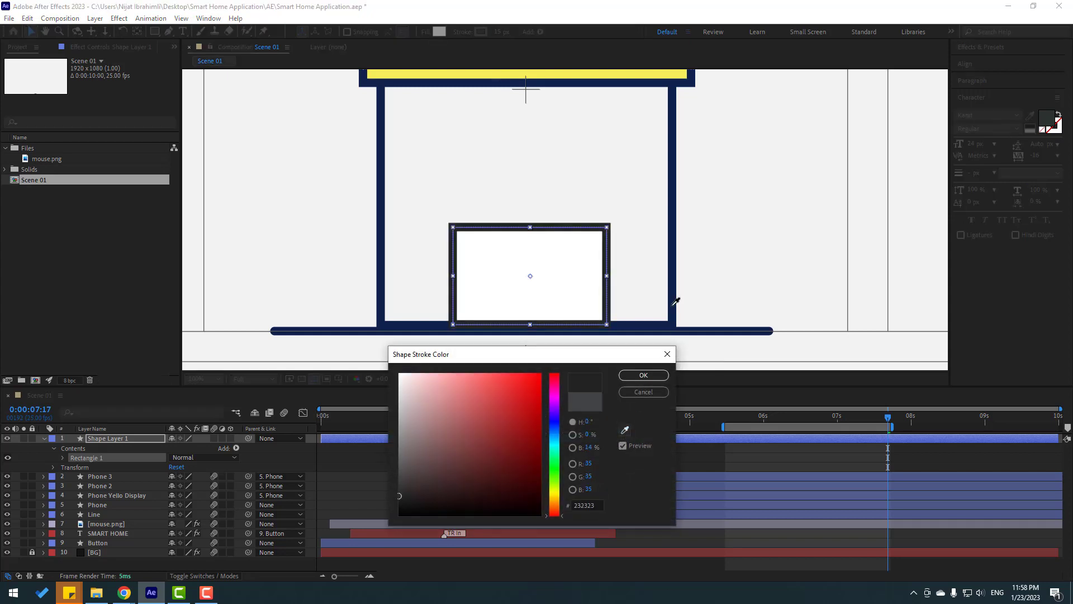
left_click(622, 379)
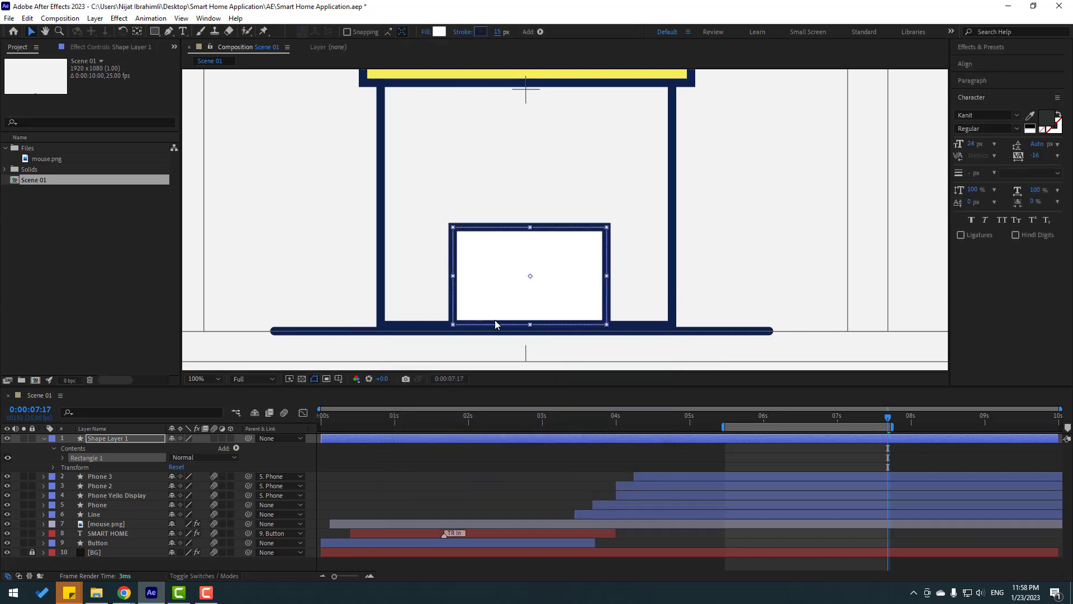
left_click_drag(575, 275, 574, 278)
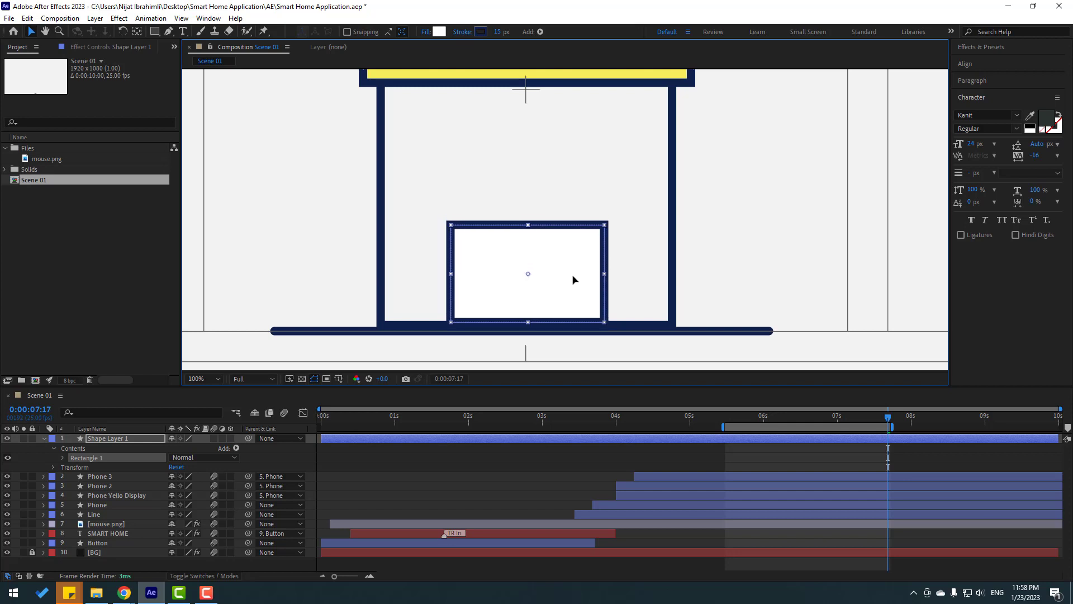
- Set the rectangle path's width to 111 px and move the rectangle along the base toward the house's right wall
left_click(64, 457)
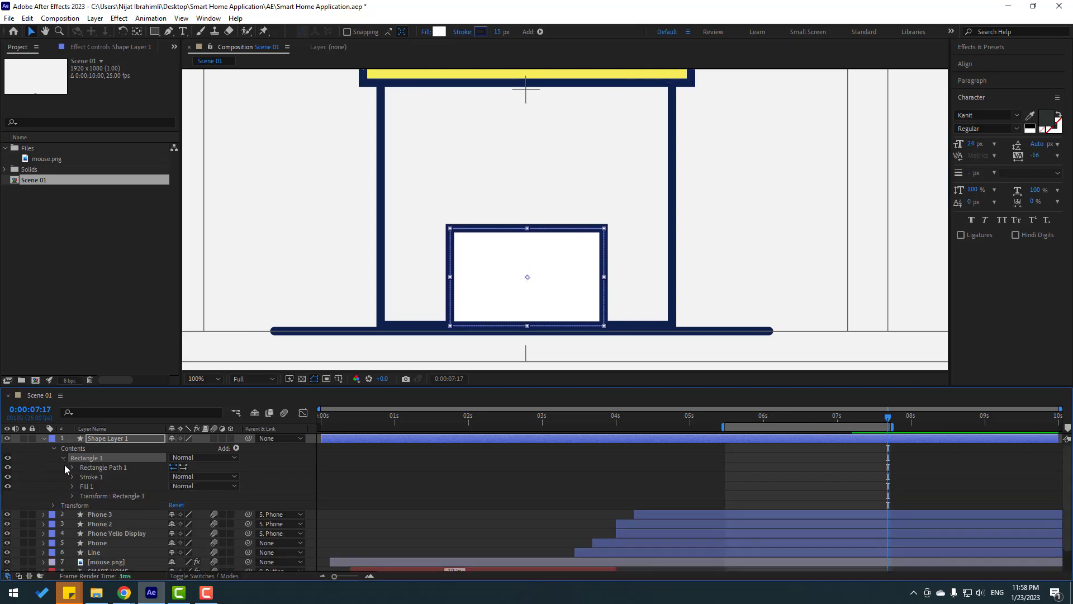
left_click(72, 467)
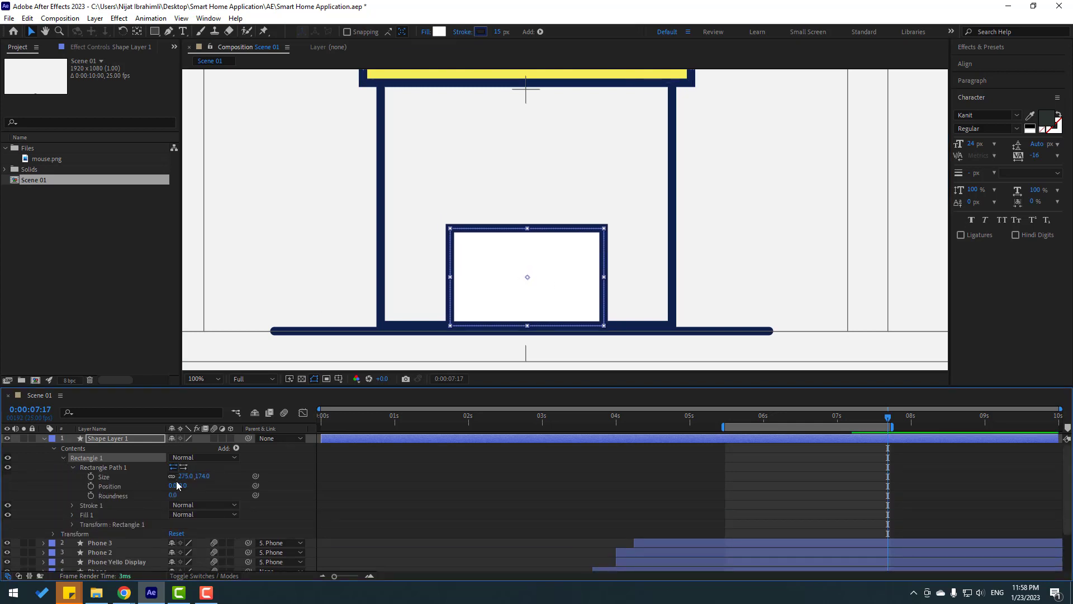
left_click_drag(184, 479, 98, 479)
key("space")
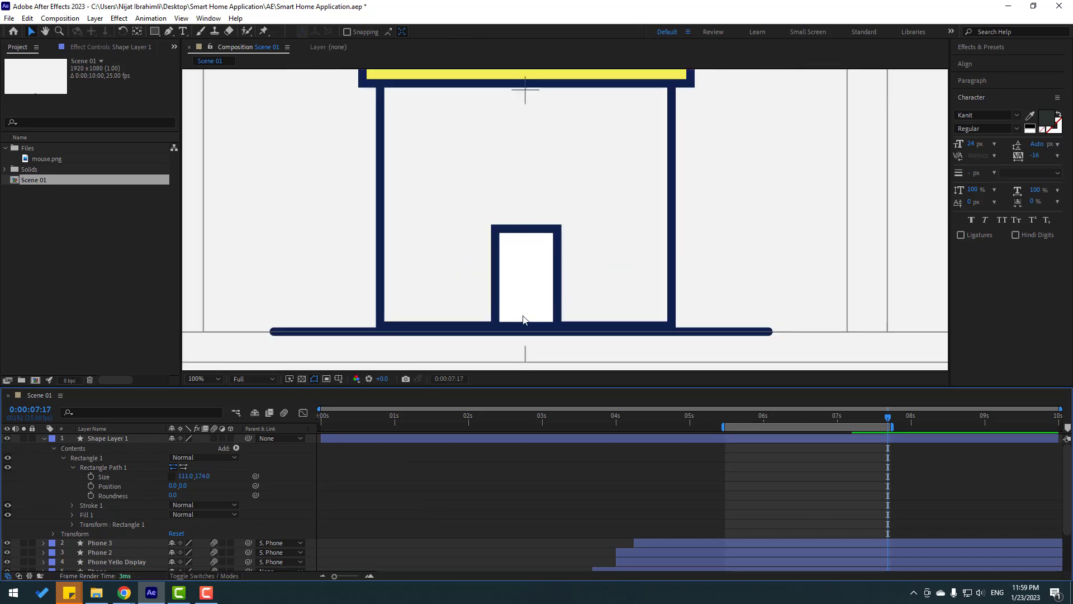
left_click(544, 306)
mouse_move(544, 307)
left_mouse_down()
mouse_move(583, 290)
mouse_move(611, 304)
left_mouse_up()
left_click(457, 481)
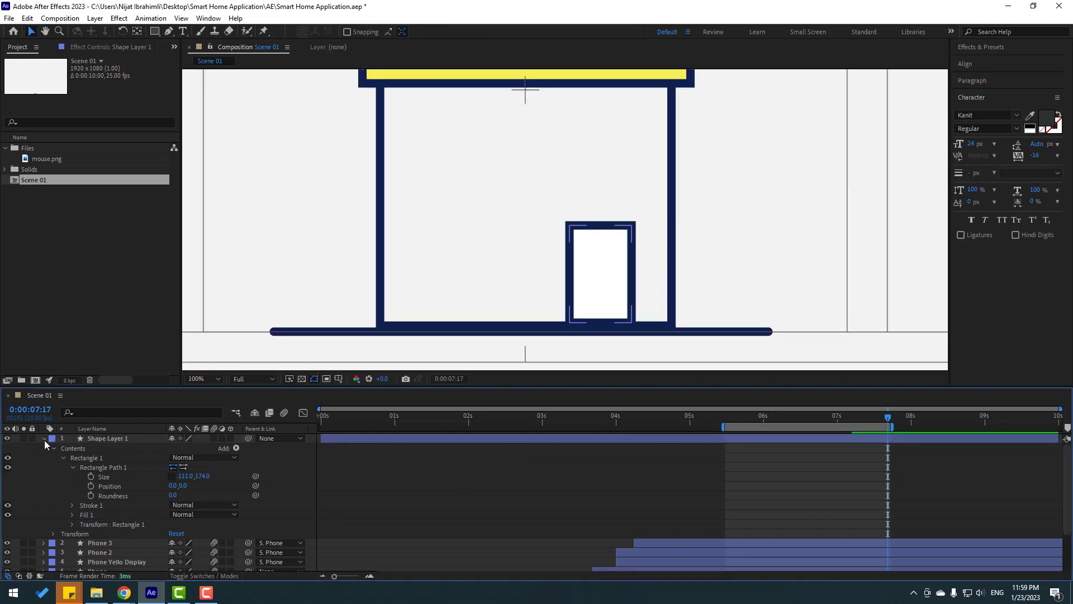
- Rename the new rectangle's shape layer as door
left_click(108, 439)
key("Return")
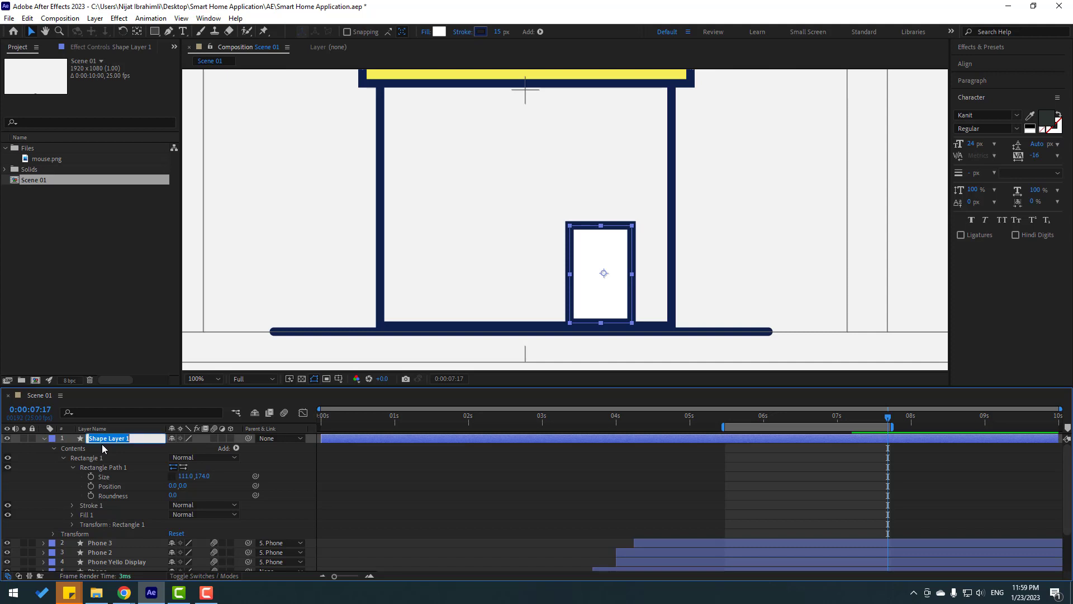
type("door")
key("Return")
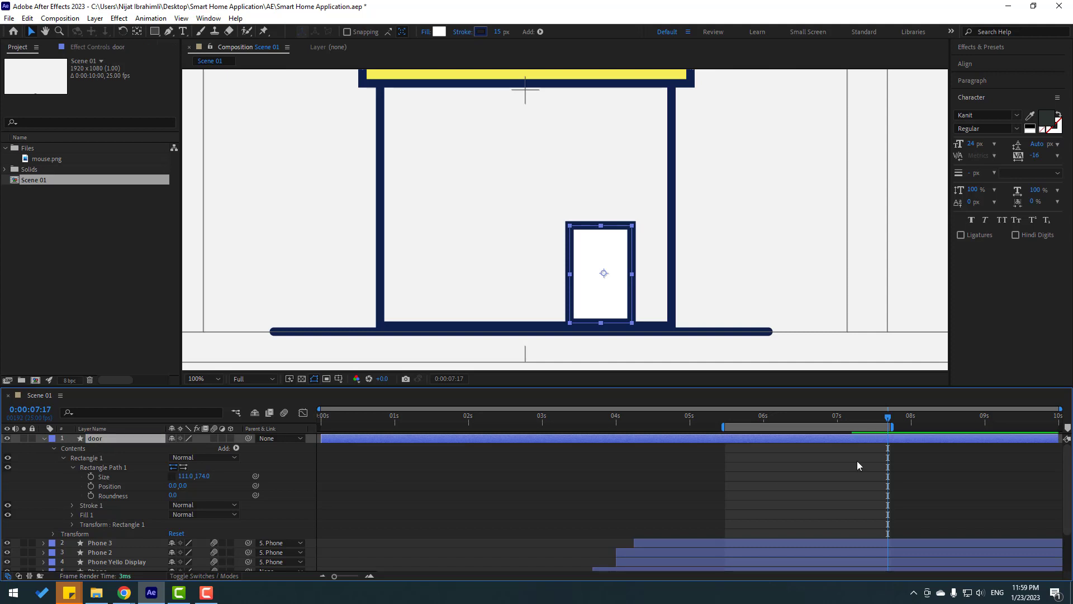
- Start the door layer at 0:00:07:01 and place a keyframe with its full Size at 0:00:07:17
left_click_drag(327, 440, 841, 438)
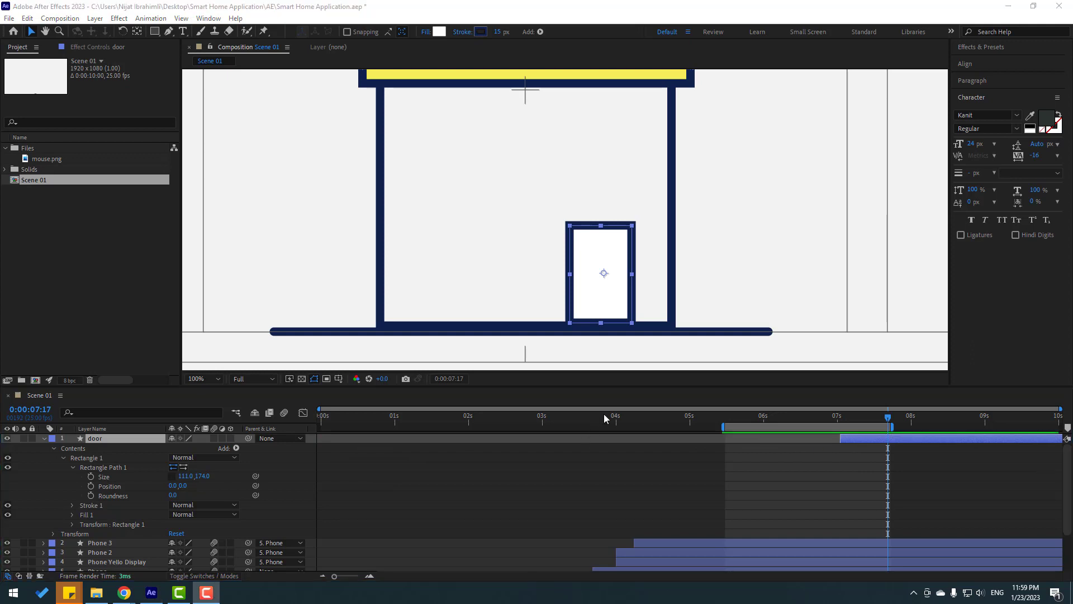
left_click(841, 417)
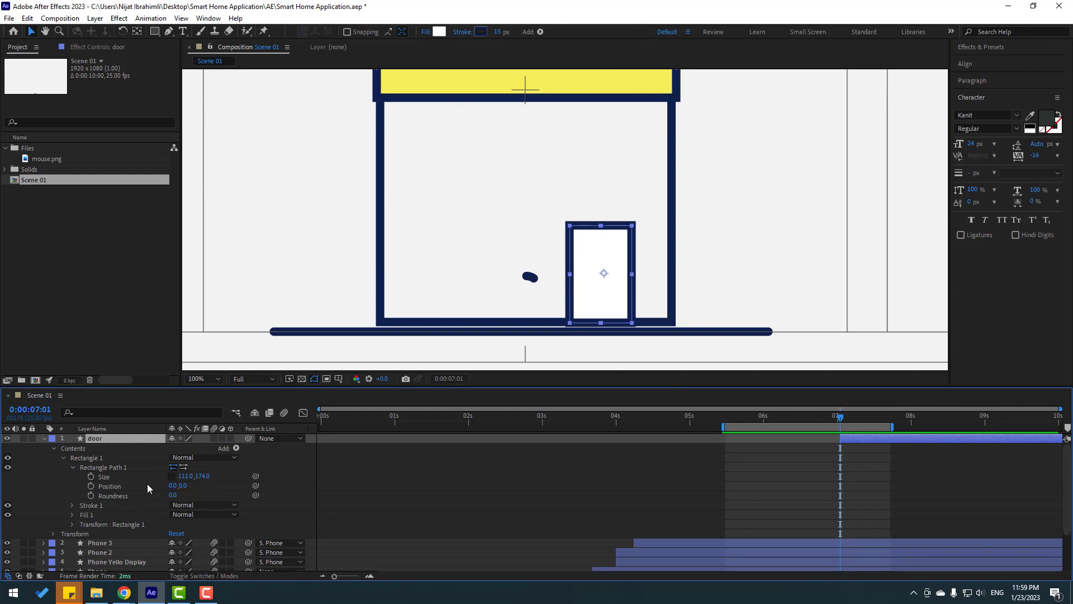
left_click(91, 477)
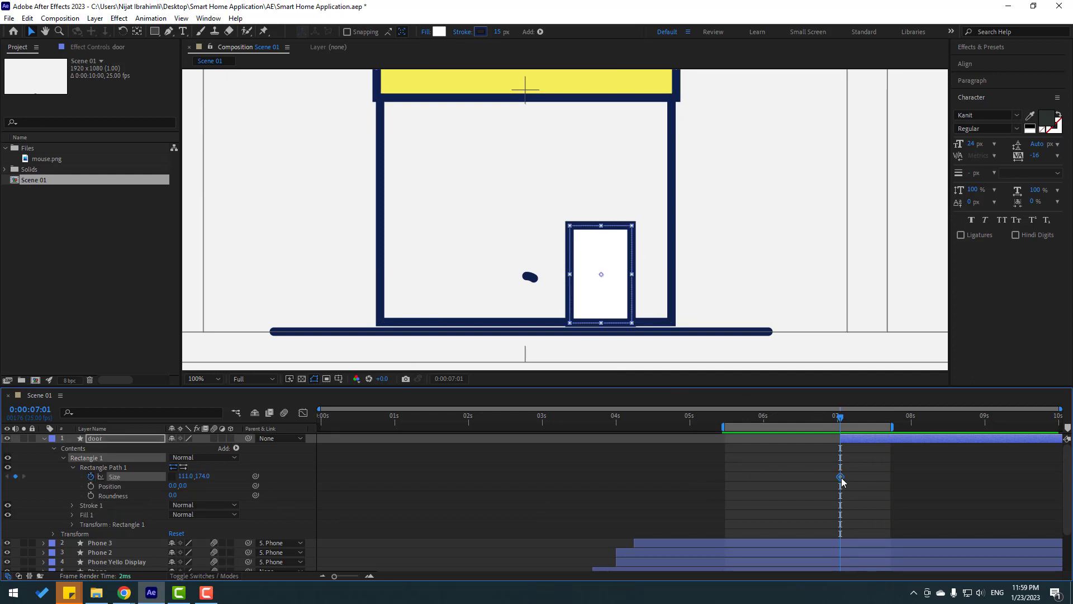
left_click_drag(841, 482, 889, 480)
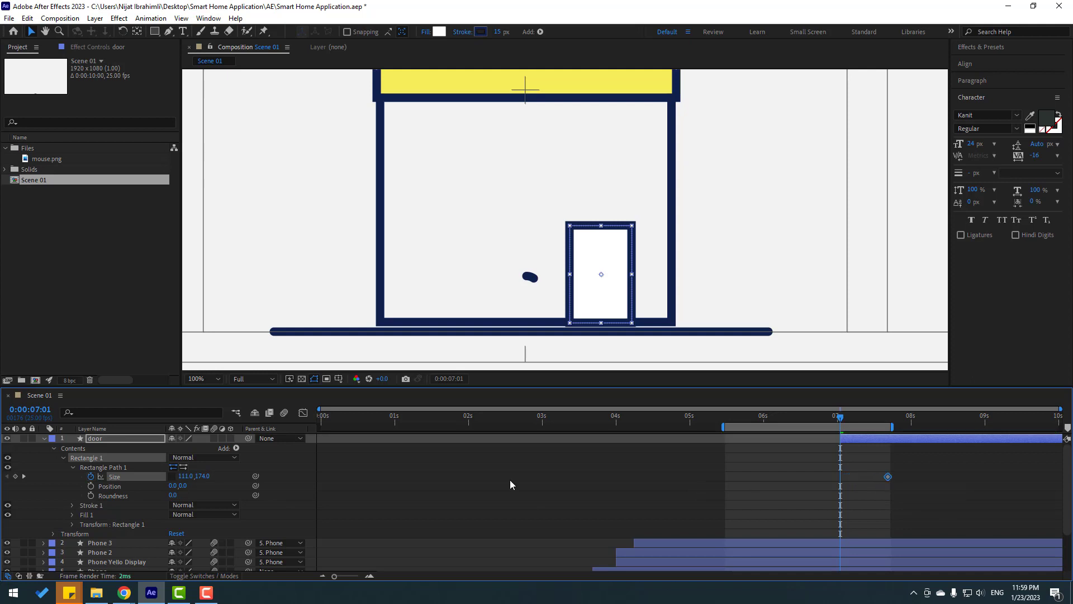
- Keyframe the door's Size as 0, 0 at 0:00:07:01 and as 111, 0 a few frames after that
left_click_drag(202, 479, 141, 484)
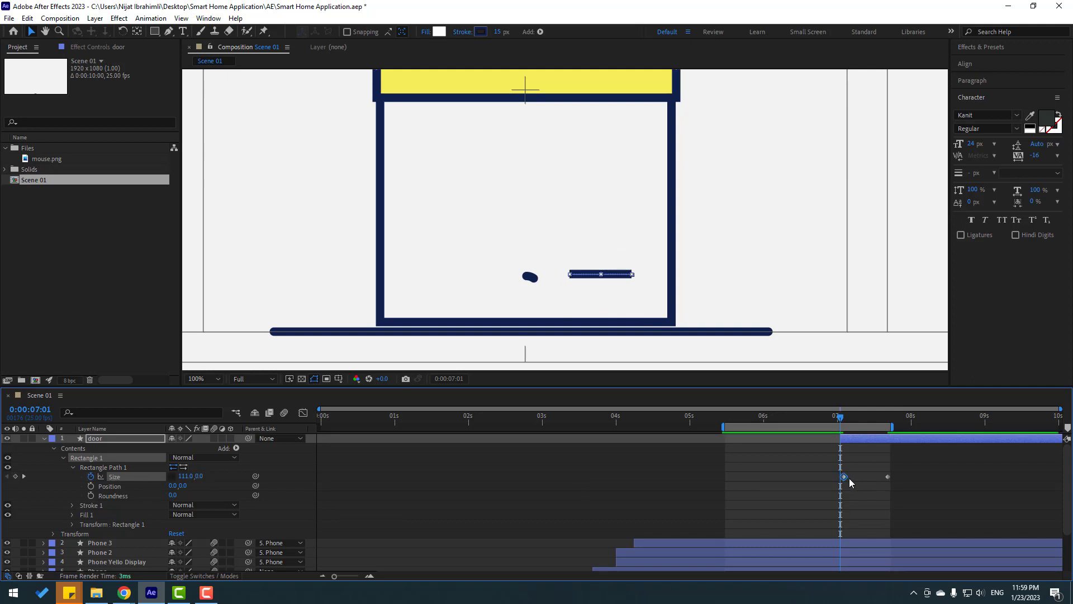
left_click_drag(849, 479, 861, 480)
left_click_drag(186, 480, 166, 478)
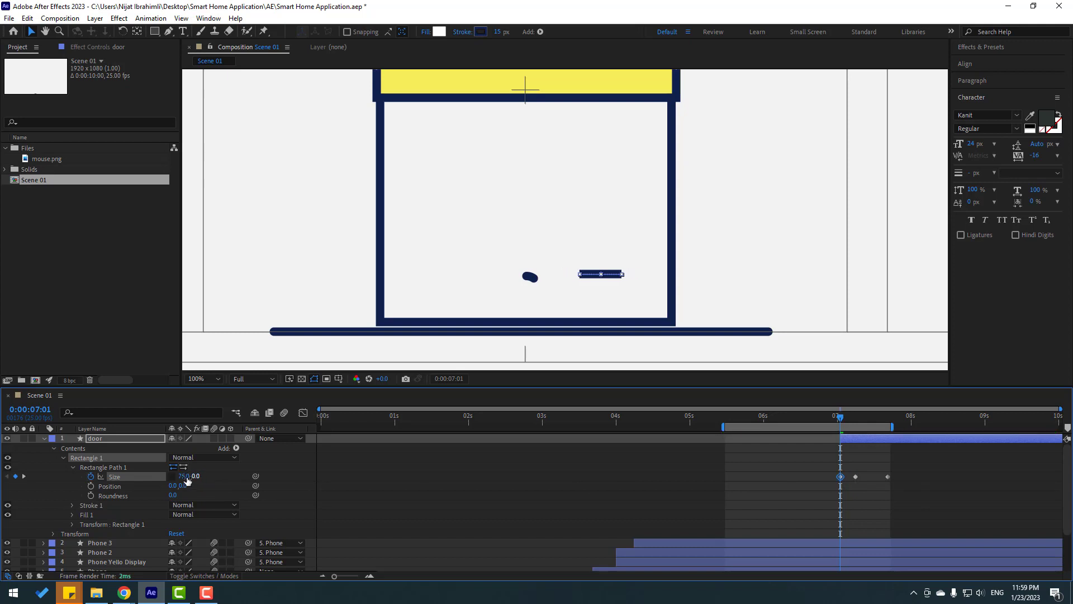
type("0")
key("Return")
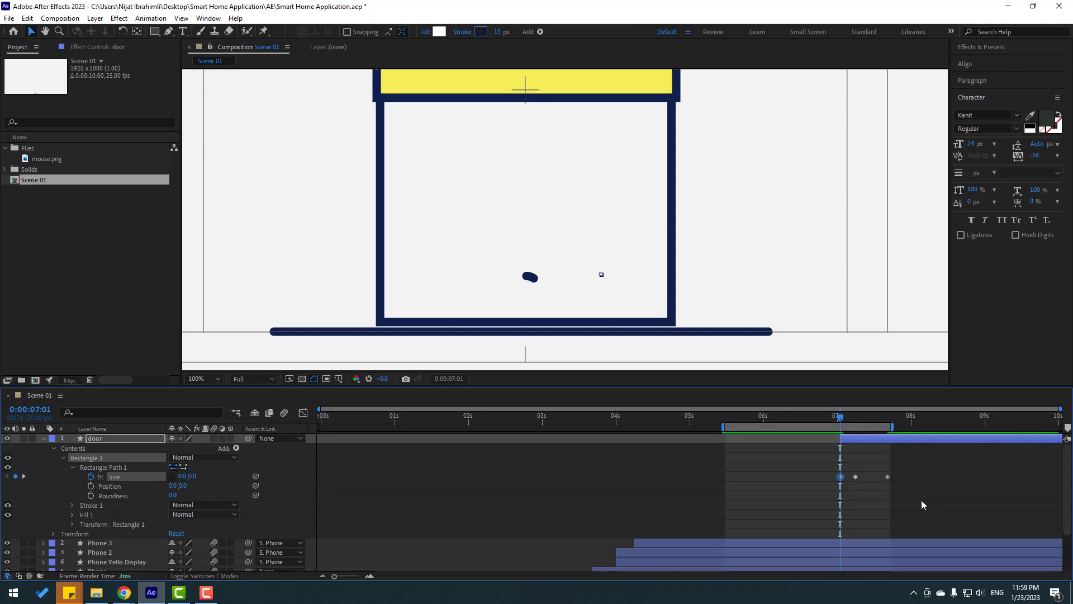
- Apply Easy Ease to the door's three Size keyframes, shift the work area later and preview the door's growth
left_click_drag(898, 469, 837, 487)
right_click(840, 476)
mouse_move(894, 468)
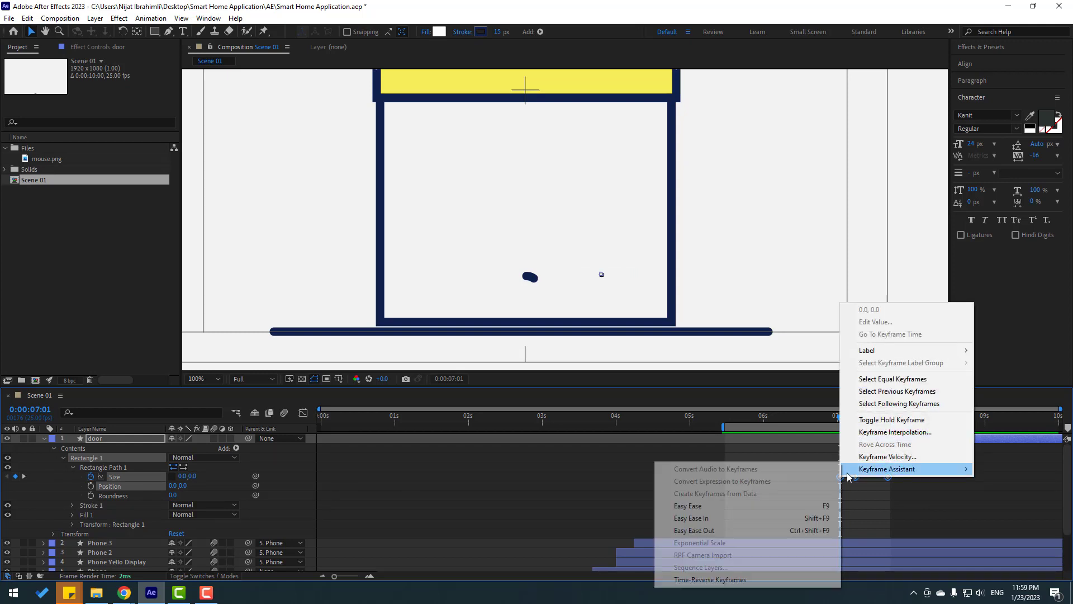
left_click(756, 505)
left_click_drag(856, 427, 889, 427)
key("space")
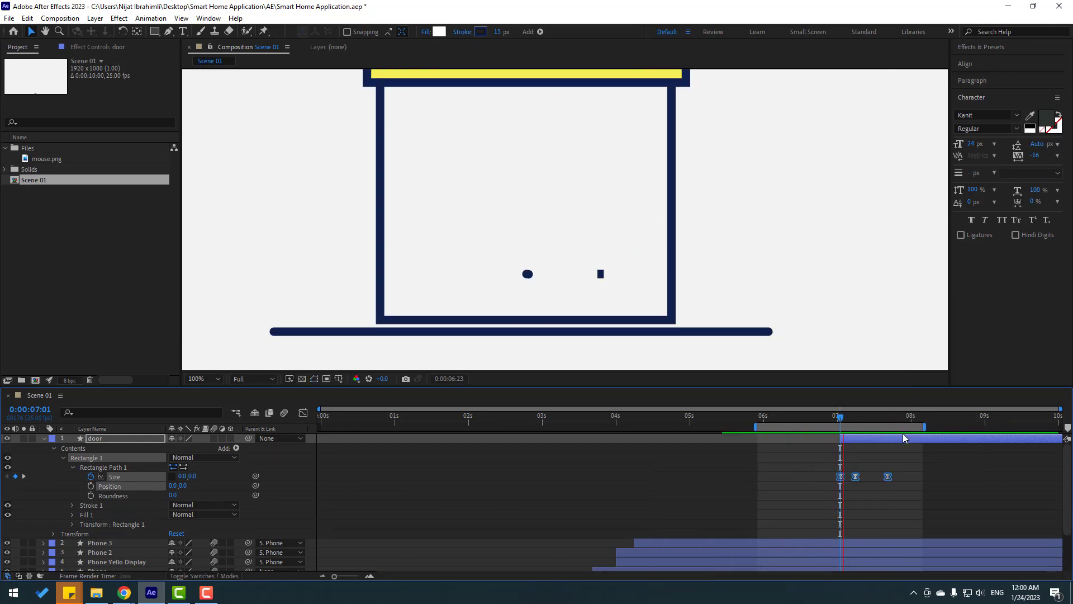
- Retime the door's second and third Size keyframes to about 0:00:07:09 and 0:00:07:21, previewing the growth
mouse_move(842, 418)
left_mouse_down()
mouse_move(898, 427)
mouse_move(846, 428)
left_mouse_up()
mouse_move(889, 477)
left_mouse_down()
mouse_move(906, 481)
mouse_move(863, 480)
mouse_move(913, 479)
mouse_move(878, 479)
left_mouse_up()
key("ctrl+z")
key("space")
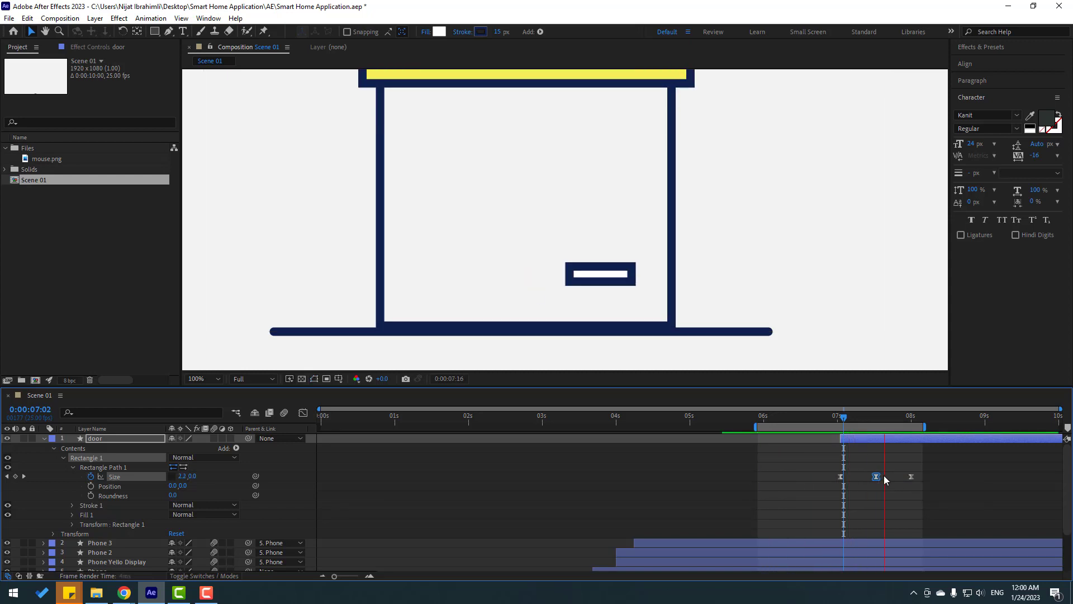
key("space")
left_click_drag(876, 479, 824, 475)
- Reshape the door's Size speed graph so the first growth peaks early and the second peaks late, and preview it
left_click(304, 414)
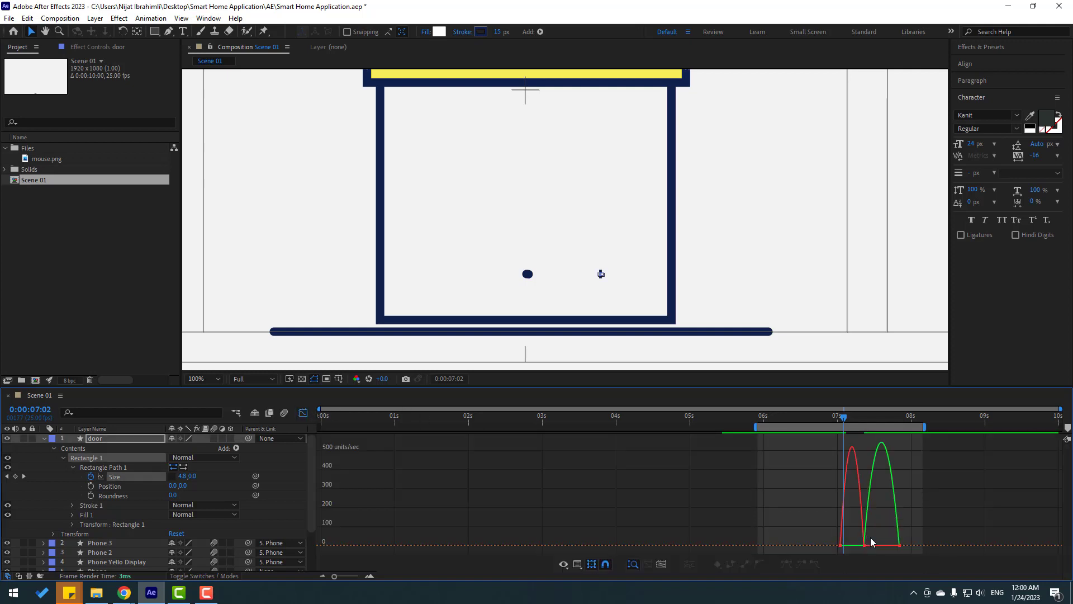
key("equal")
key("equal")
left_click_drag(957, 535, 882, 550)
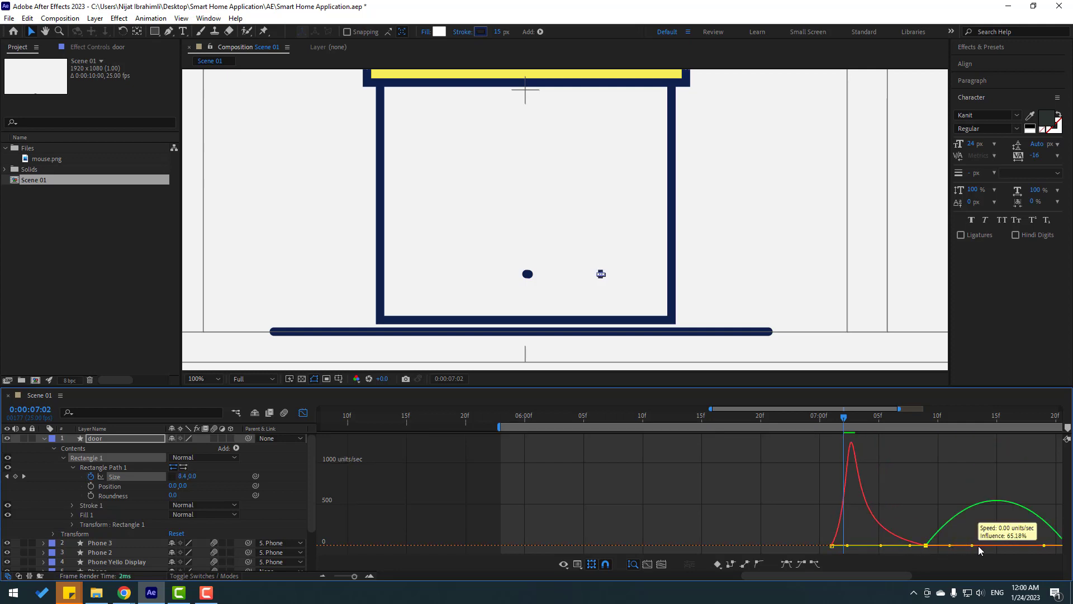
left_click_drag(951, 545, 985, 551)
key("minus")
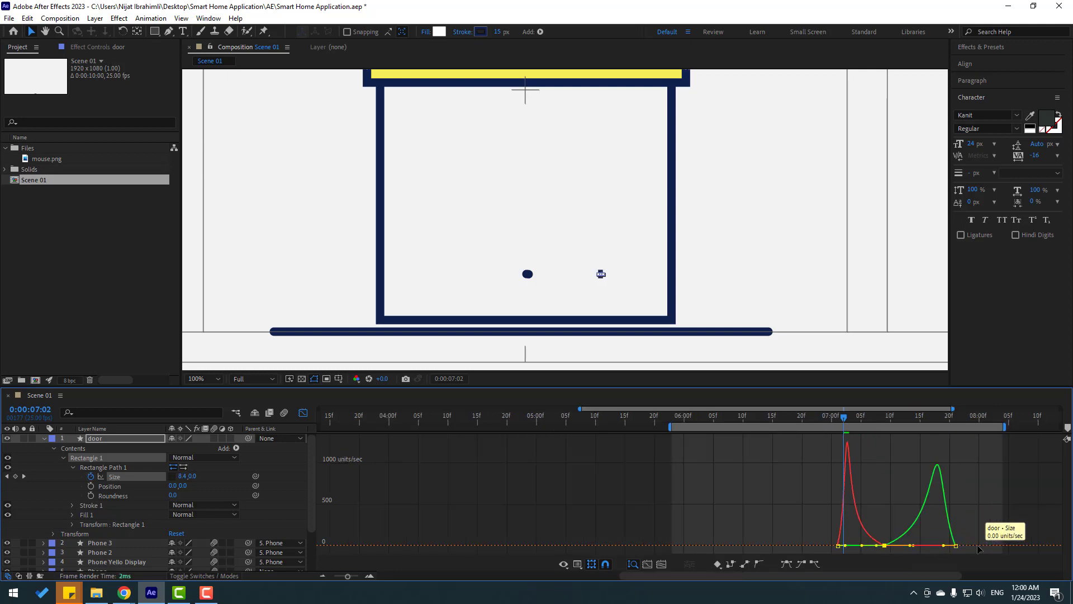
key("space")
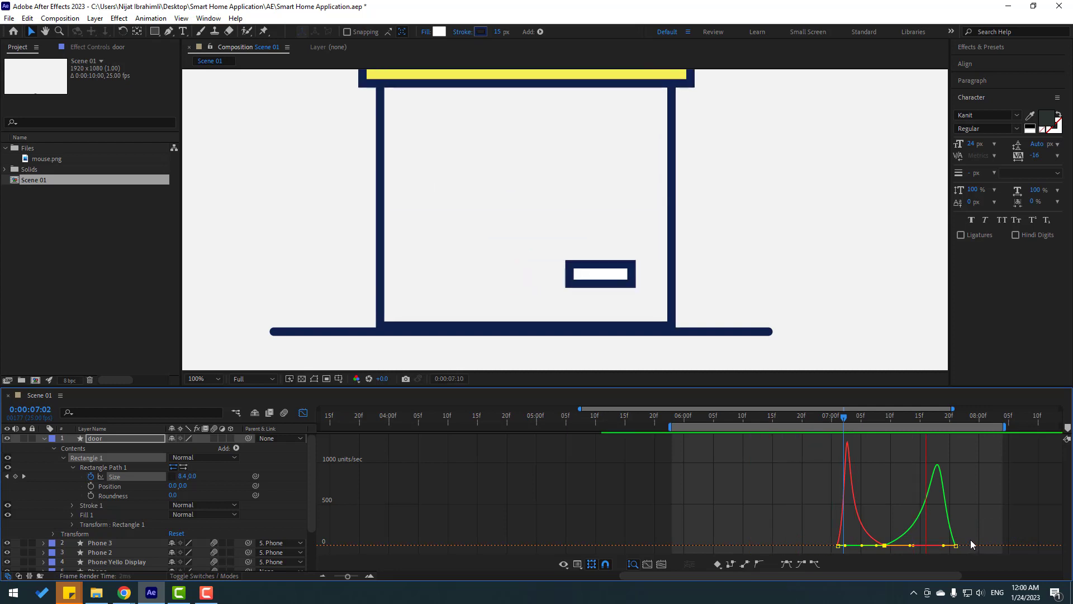
key("space")
left_click(303, 413)
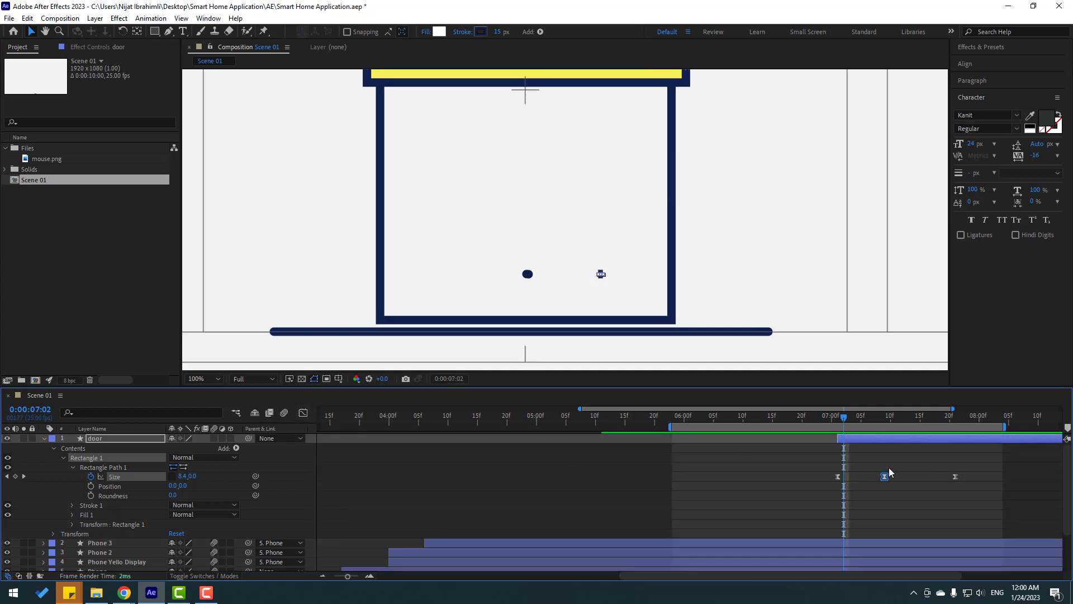
- Parent the door layer to the Phone layer
left_click(92, 438)
left_click(45, 439)
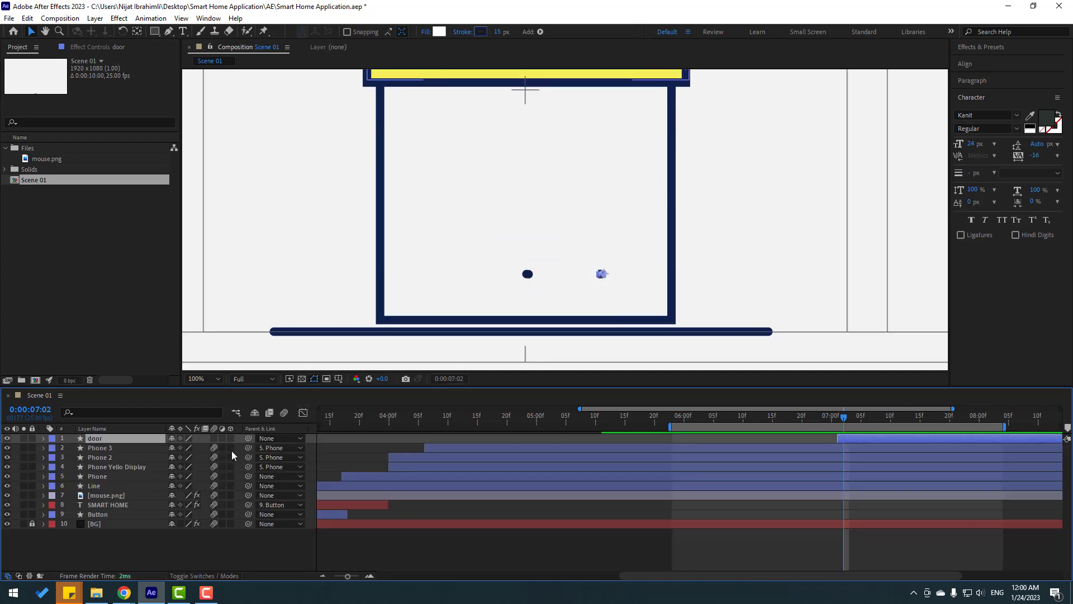
left_click_drag(246, 438, 100, 472)
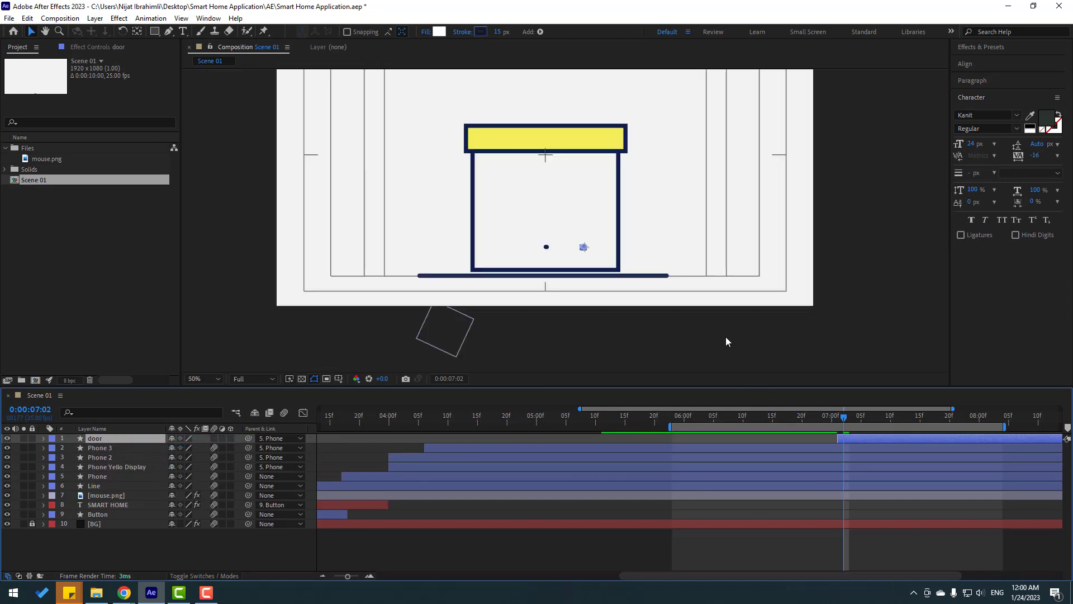
key("comma")
- Shift the door layer earlier so it starts at about 0:00:06:14, and preview the animation
left_click_drag(762, 422, 897, 431)
left_click_drag(832, 441, 813, 441)
left_click_drag(749, 418, 915, 437)
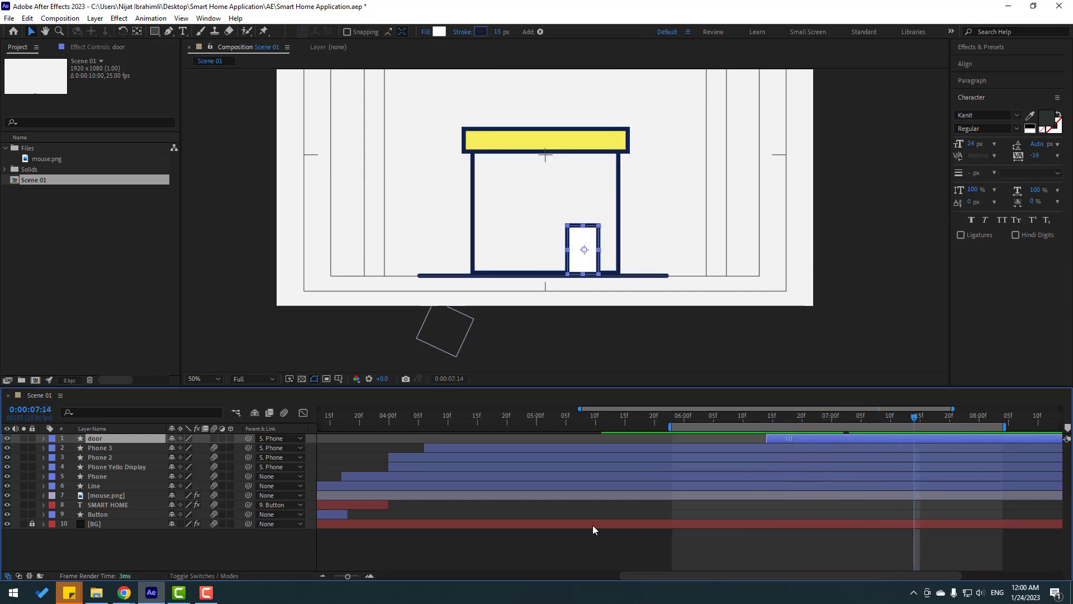
left_click(567, 538)
key("space")
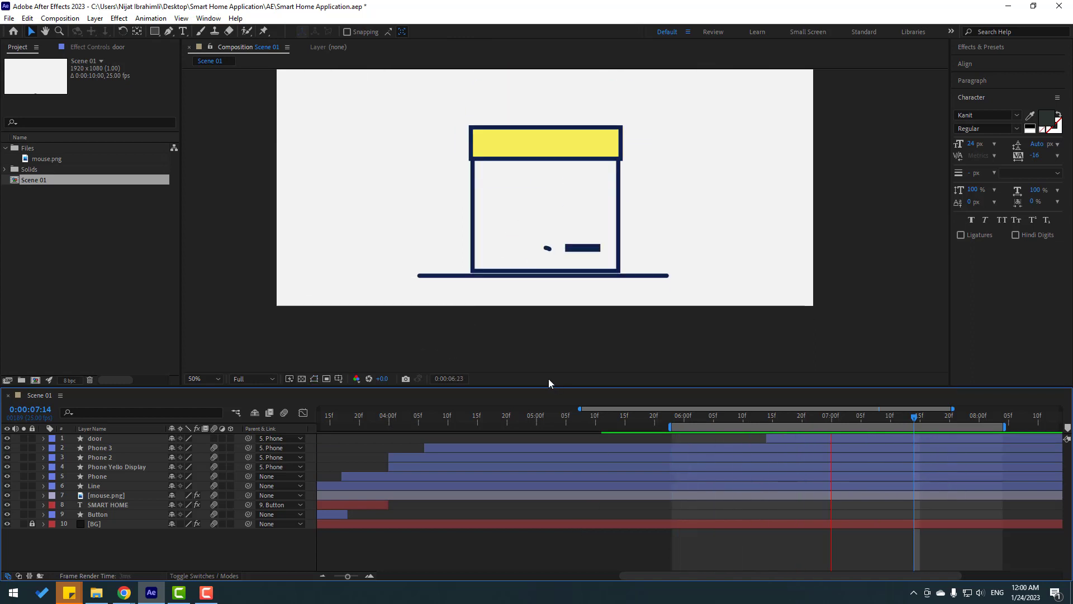
key("space")
- Reveal the door's keyframes, move its second Size keyframe to about 0:00:06:17 and preview the result
left_click(776, 440)
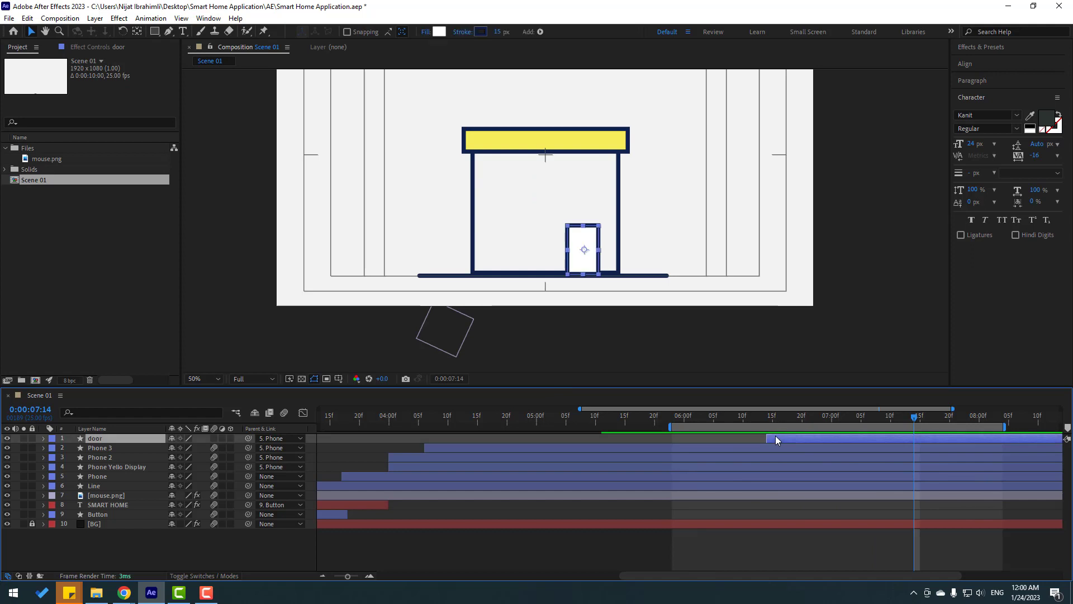
key("u")
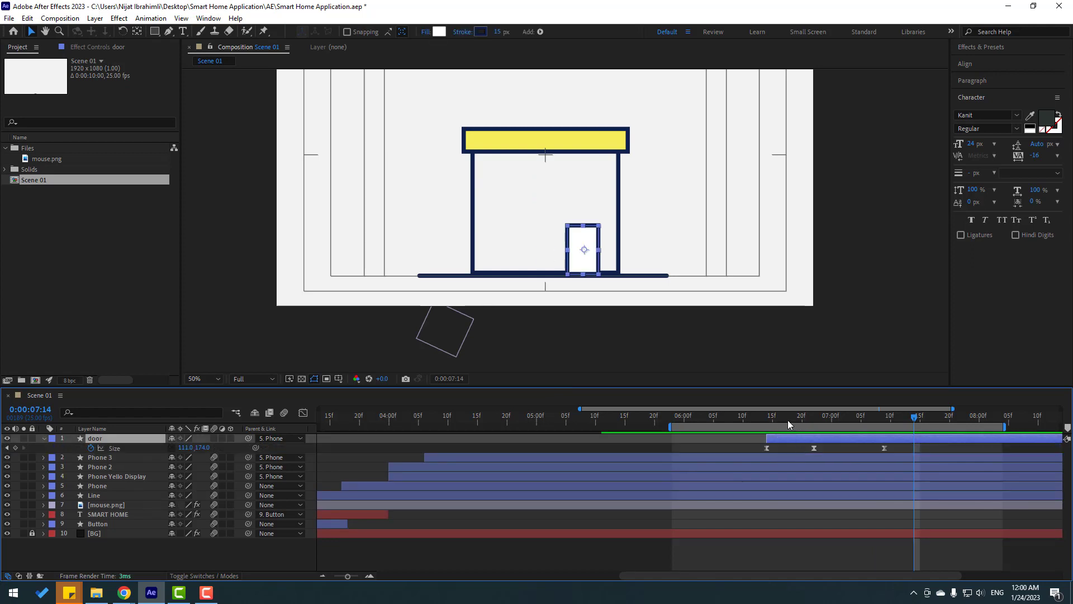
left_click(772, 416)
left_click_drag(815, 449, 785, 450)
key("space")
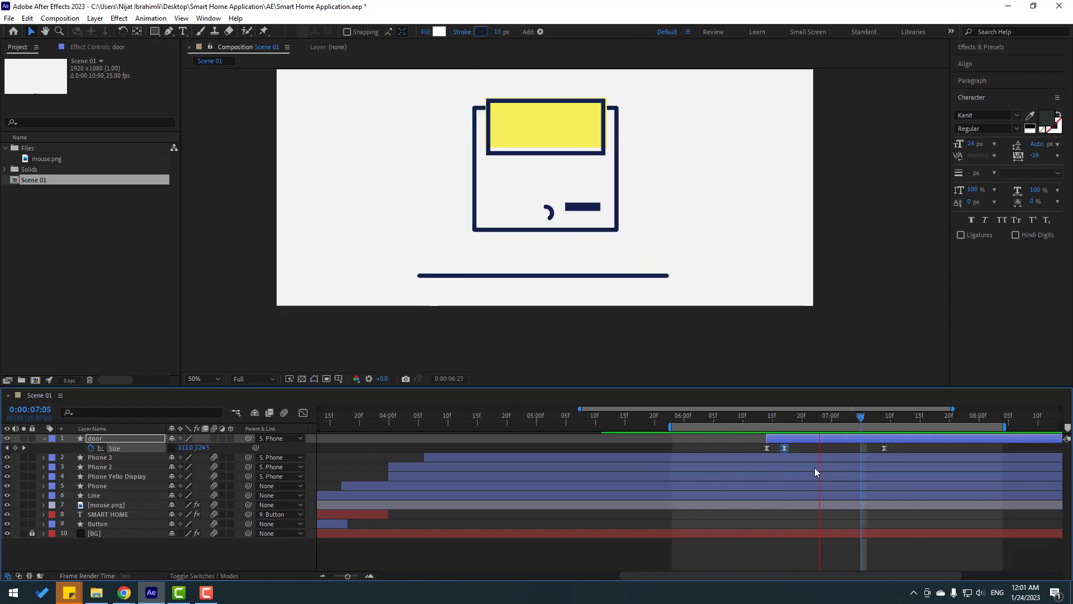
key("space")
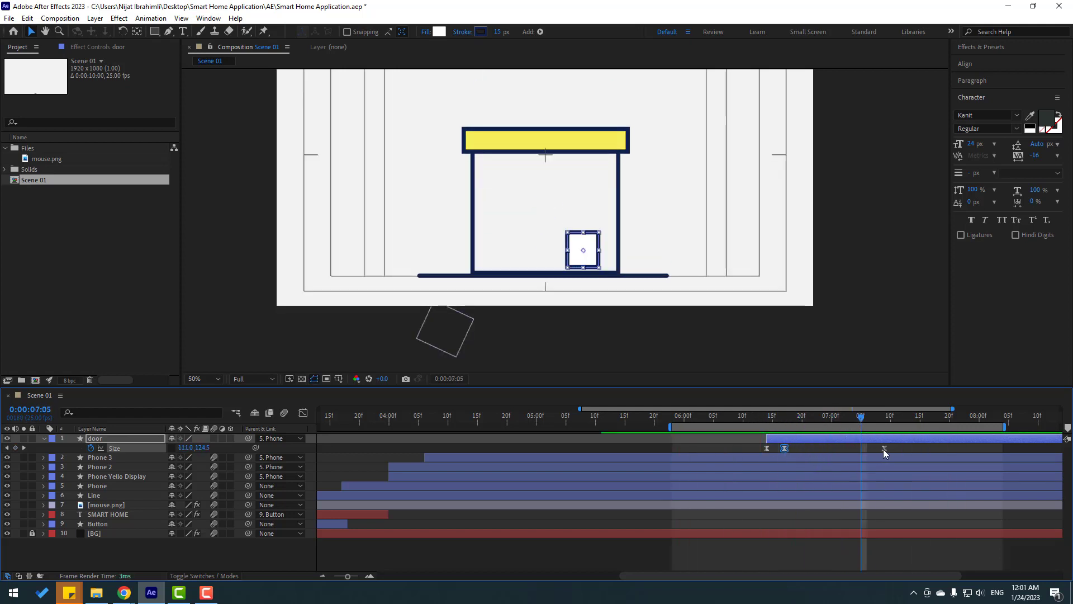
- Place the door's last Size keyframe about 11 frames after the second and start the layer at about 0:00:06:12
left_click_drag(885, 449, 849, 446)
left_click_drag(842, 440, 830, 441)
key("space")
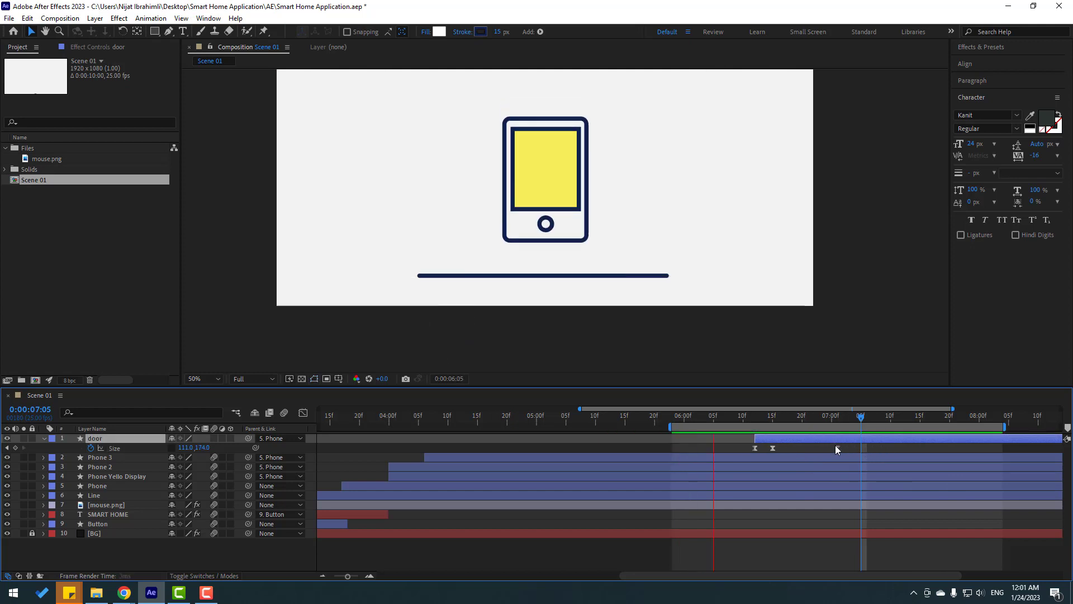
left_click(773, 417)
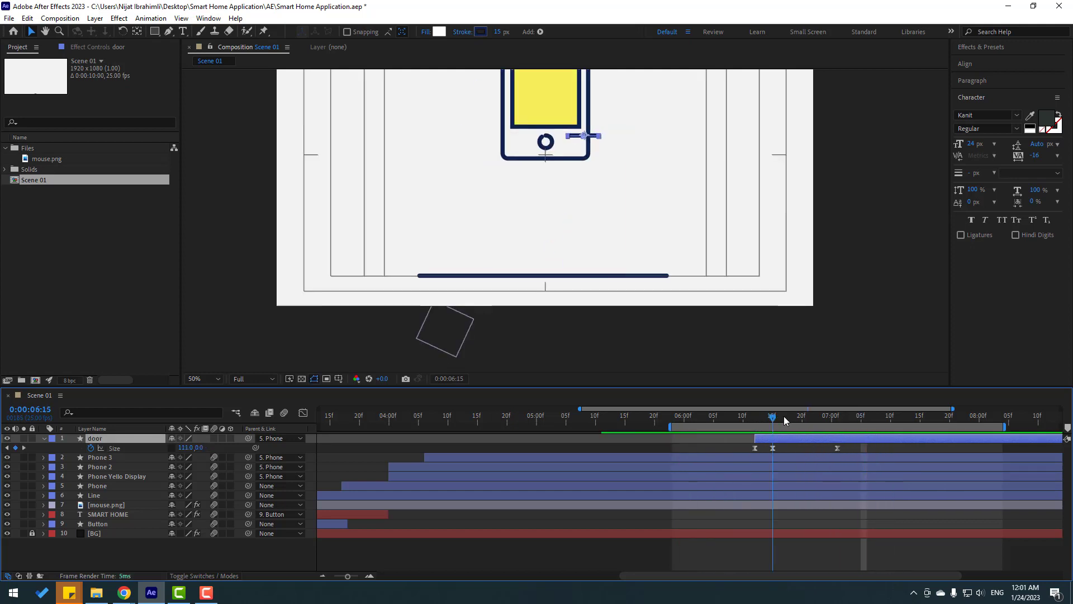
- Shift the door layer to start at about 0:00:06:16, preview the animation and collapse the layer
left_click(808, 416)
left_click_drag(779, 437, 801, 439)
key("space")
key("space")
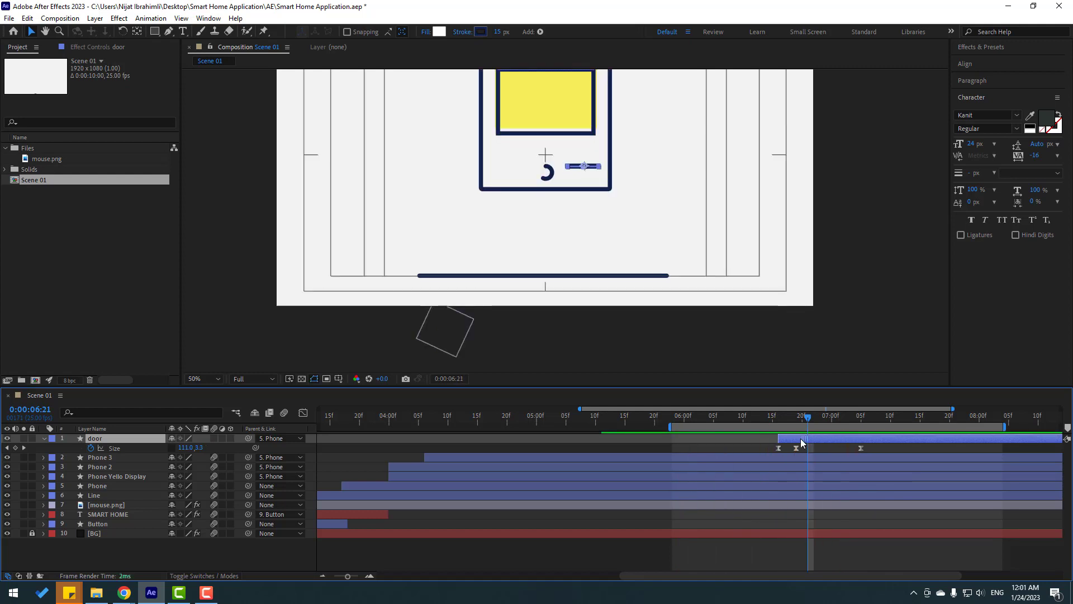
key("space")
key("space")
key("space")
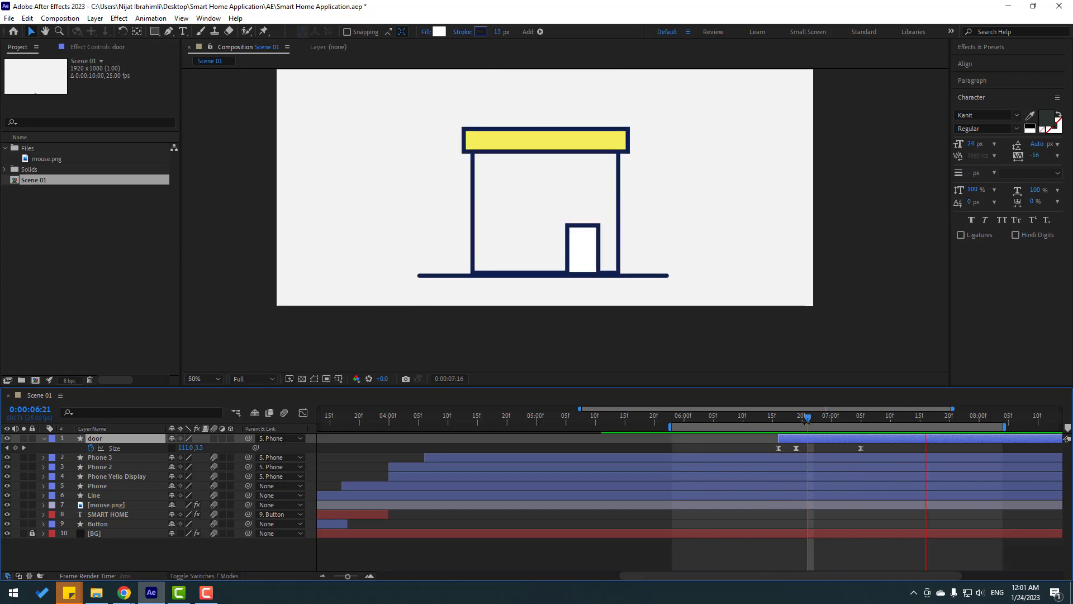
key("space")
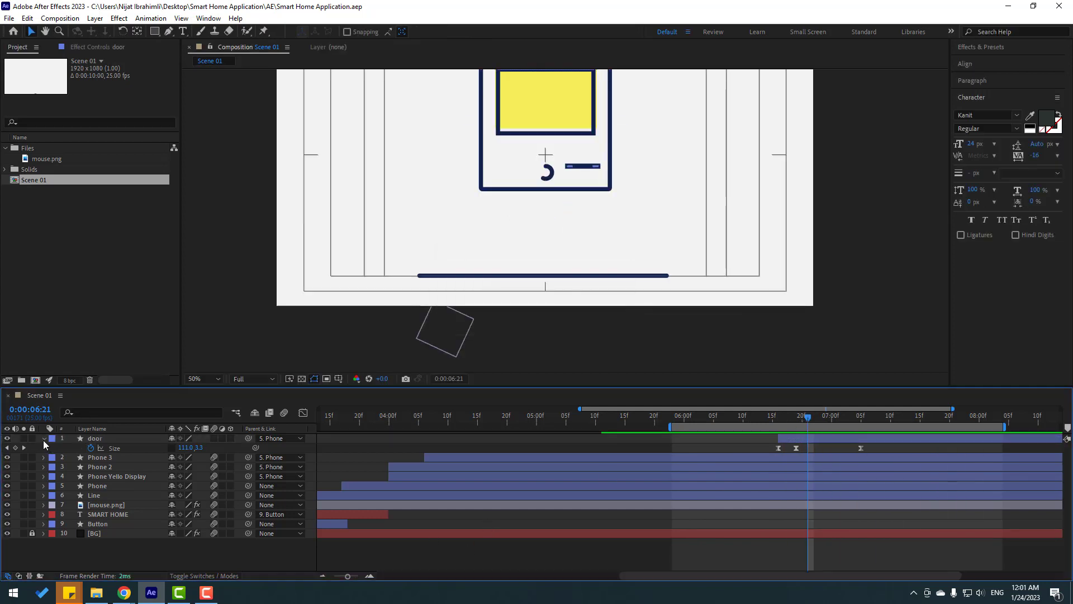
left_click(44, 439)
- At 0:00:07:17, draw a white window rectangle with a 15 px dark blue stroke inside the house beside the door
left_click(931, 418)
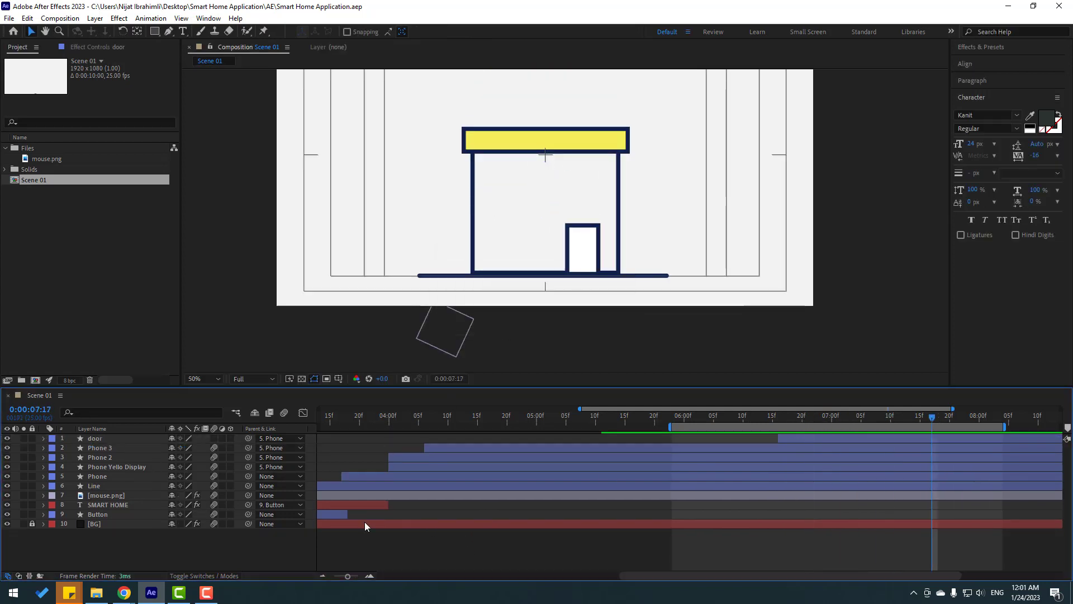
left_click(155, 32)
key("period")
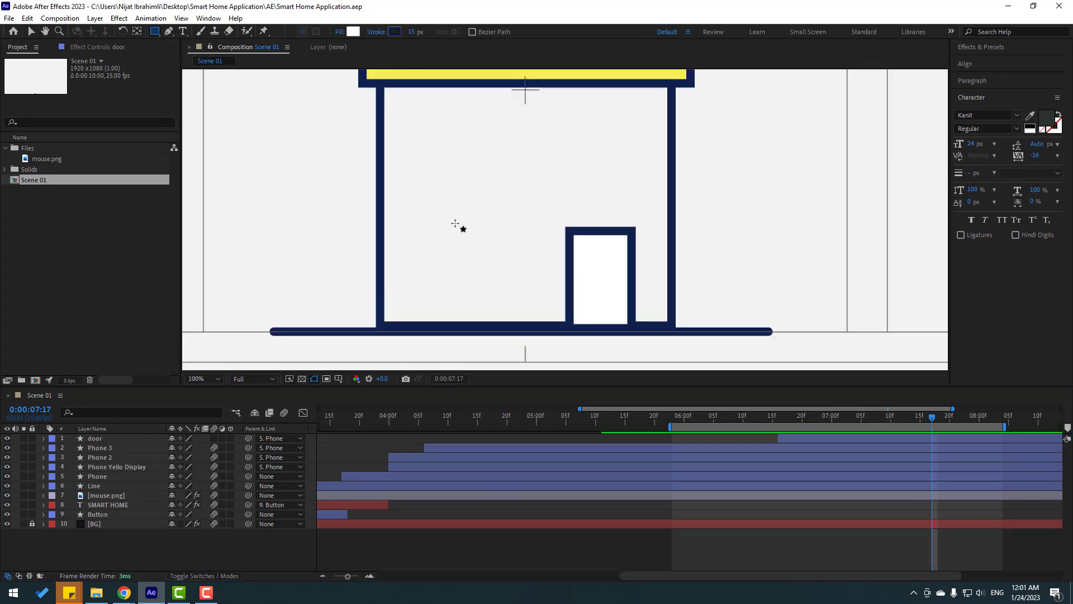
left_click_drag(477, 239, 485, 242)
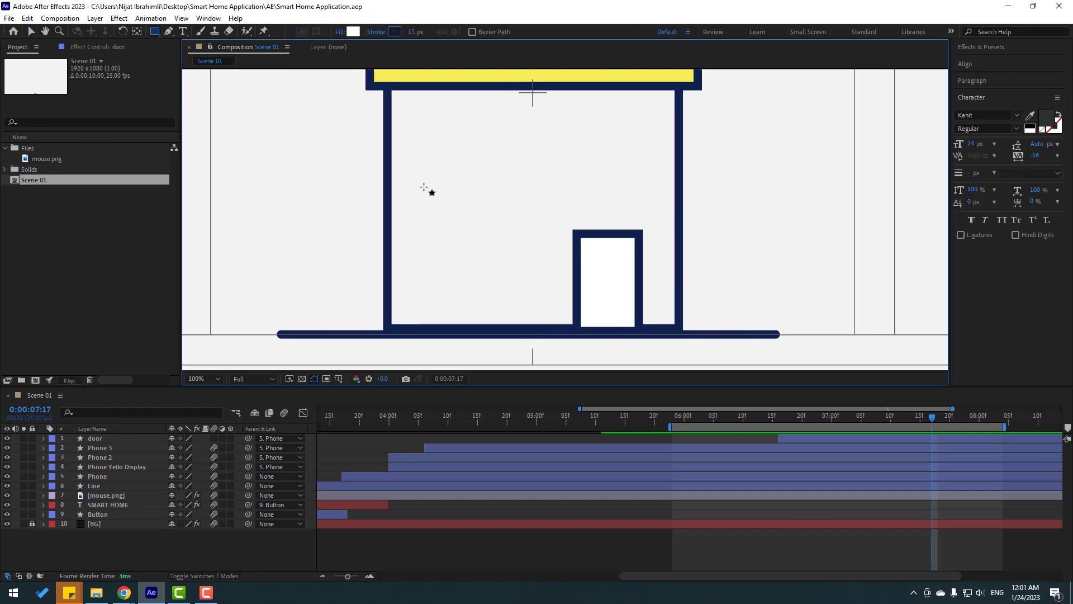
left_click_drag(433, 229, 523, 298)
left_click(32, 32)
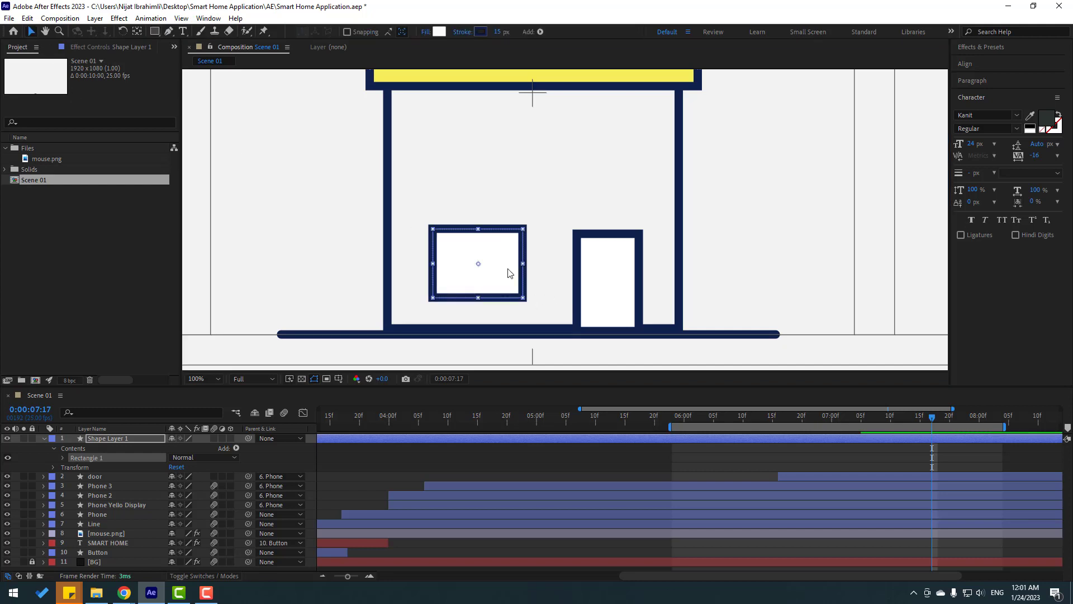
- Rename the new rectangle's shape layer as window and start it at 0:00:07:04
scroll(519, 289, "up", 1)
left_click_drag(398, 329, 512, 244)
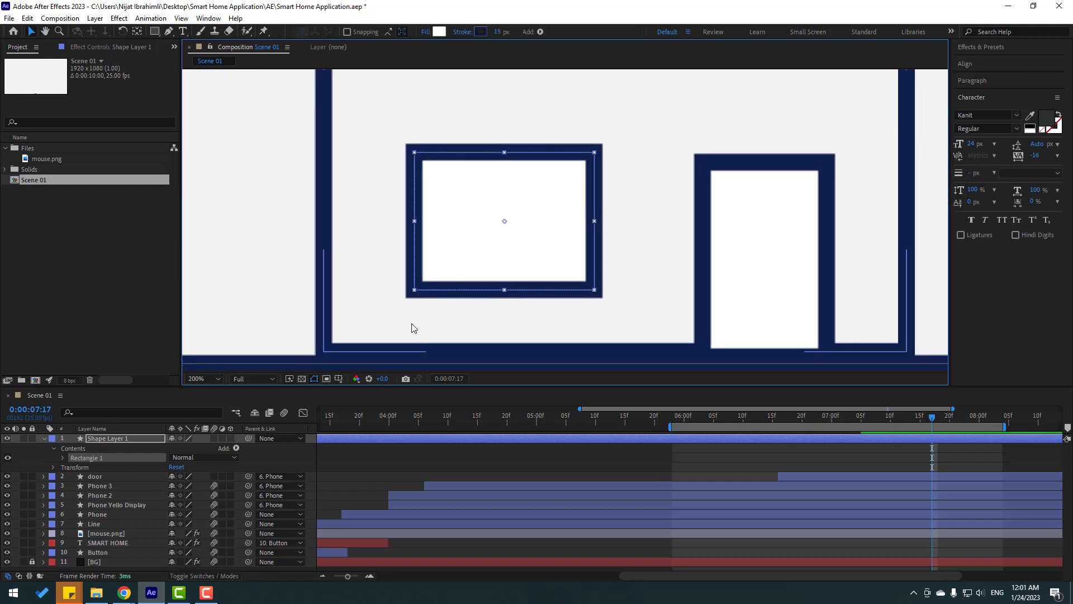
left_click(101, 439)
key("v")
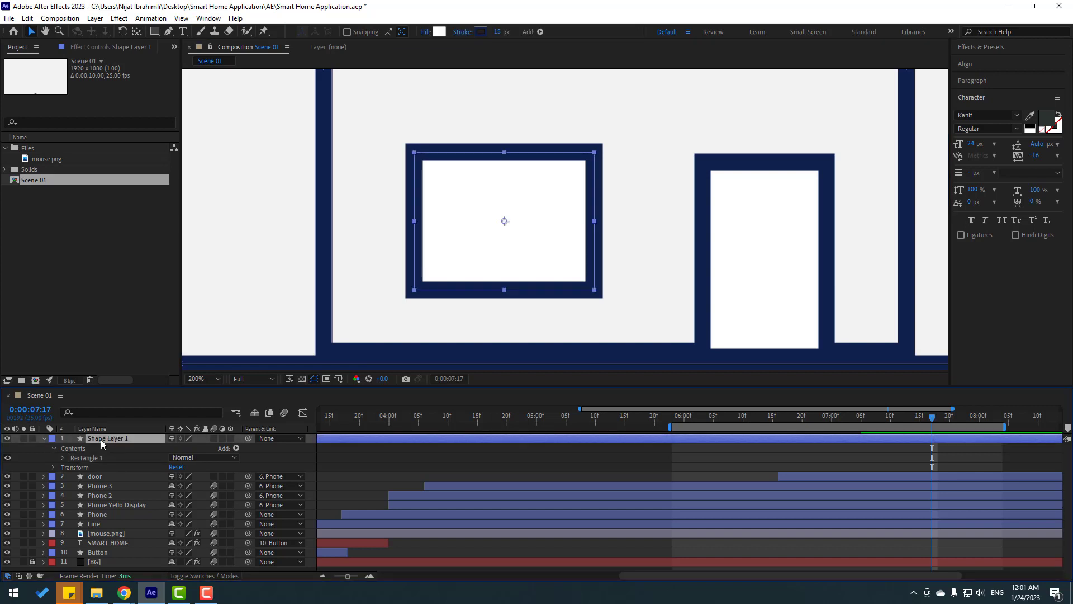
key("Return")
type("window")
key("Return")
left_click_drag(317, 438, 858, 419)
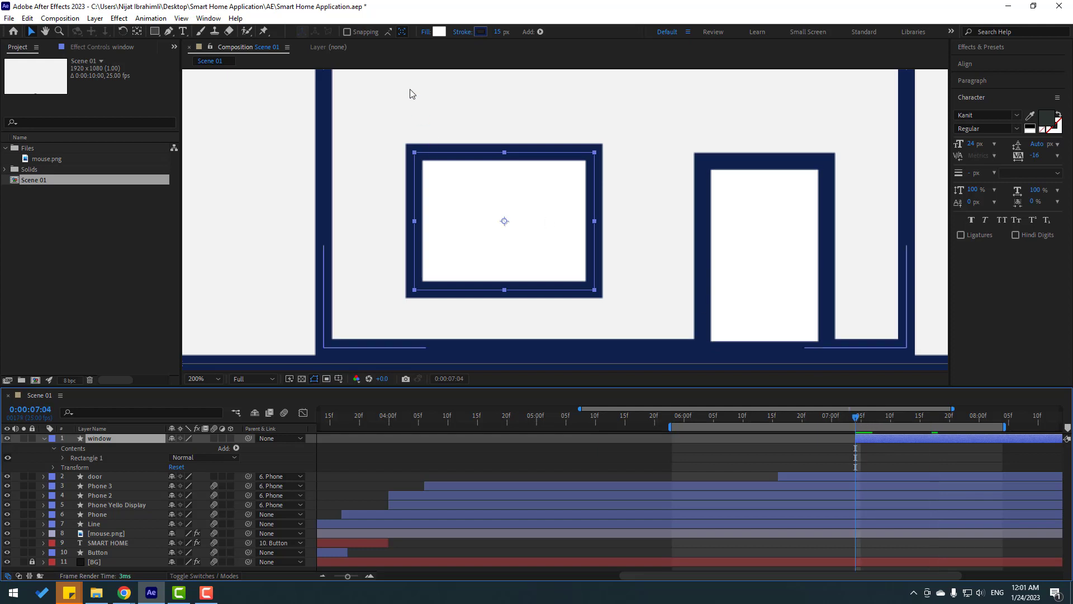
- Set the window's fill colour to yellow FFEE2F
left_click(440, 33)
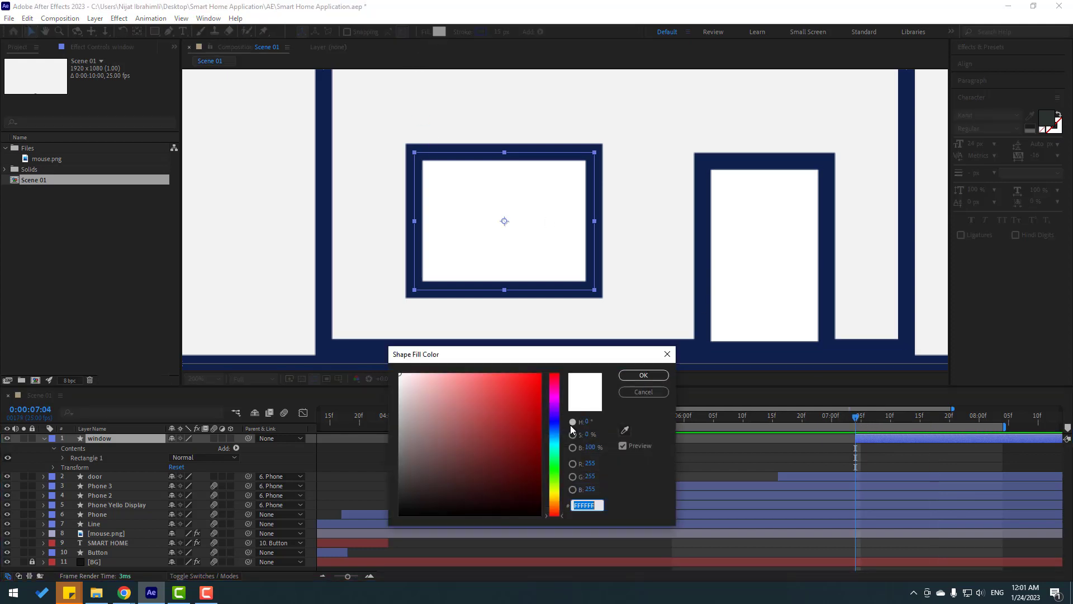
left_click(556, 496)
left_click_drag(551, 490, 551, 495)
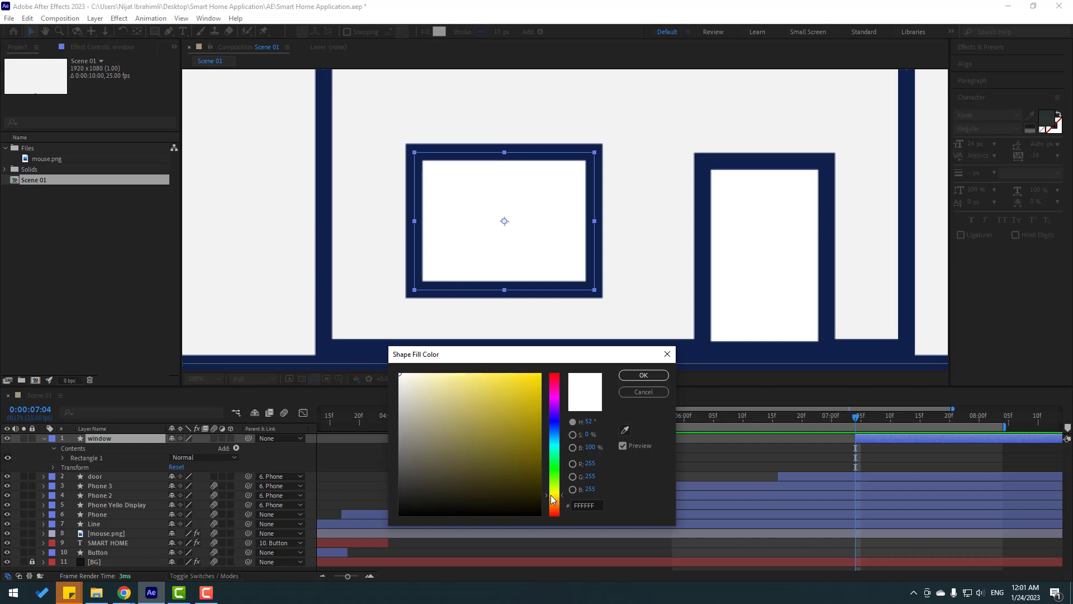
left_click_drag(530, 381, 514, 361)
left_click(625, 377)
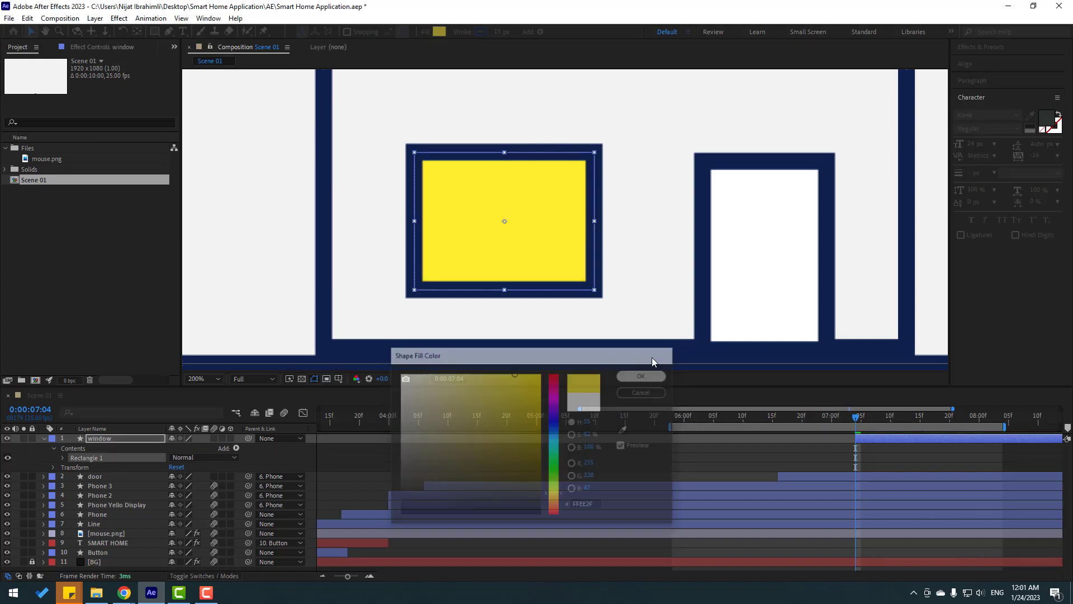
- Fill the door with the yellow FFEE2F sampled from the window
left_click(744, 258)
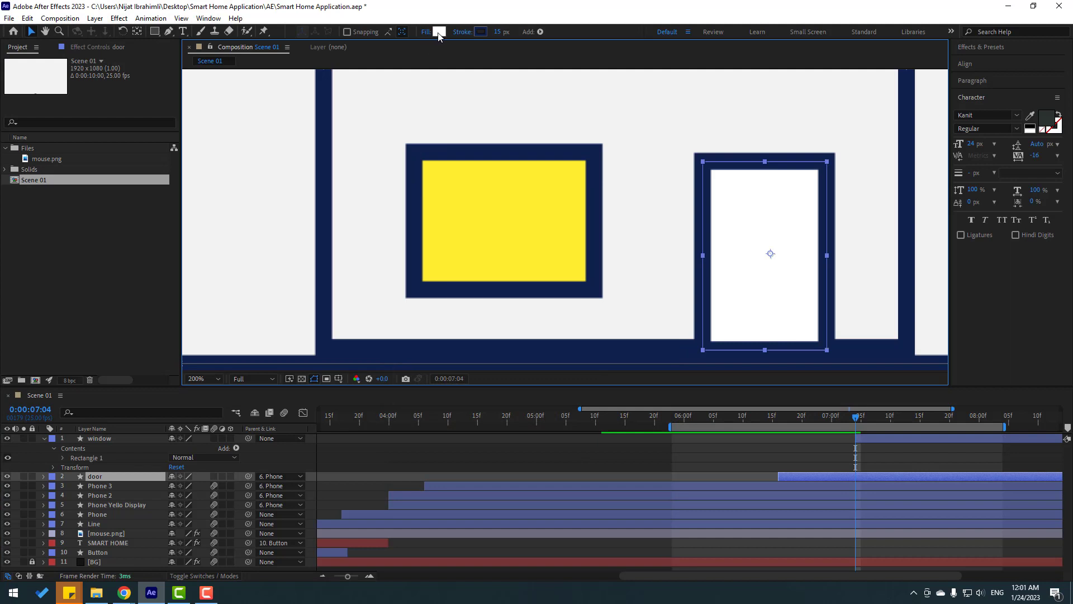
left_click(439, 31)
left_click(624, 430)
left_click(551, 212)
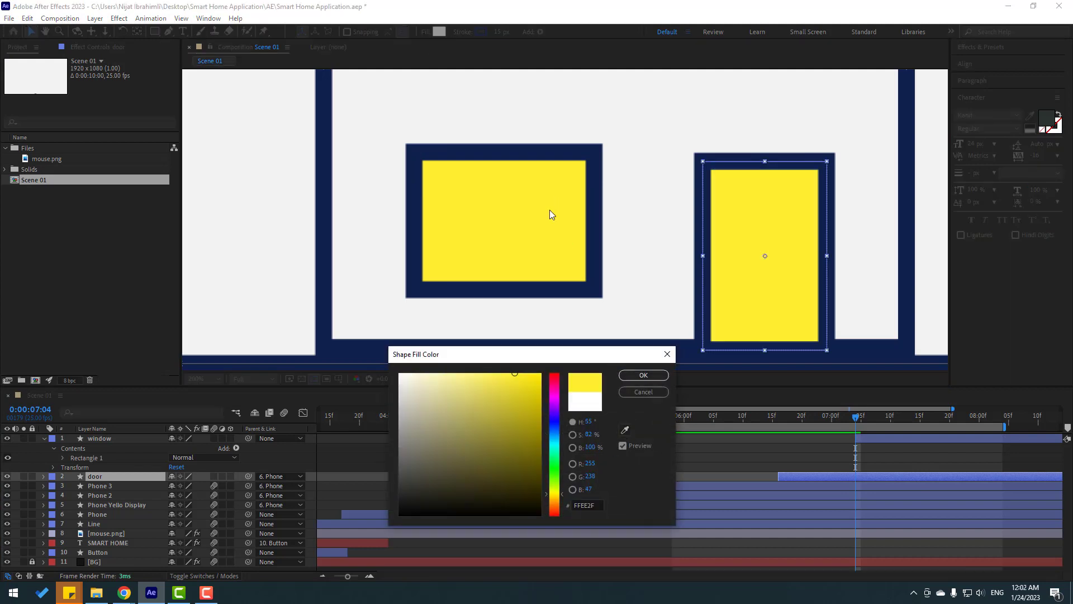
left_click(643, 375)
scroll(528, 317, "down", 4)
scroll(529, 317, "up", 2)
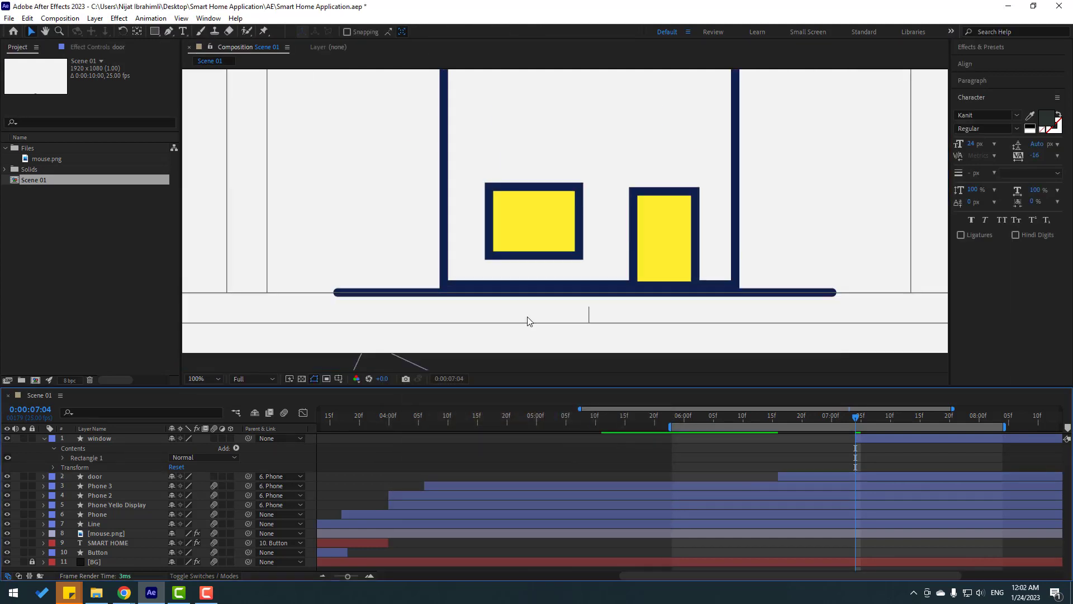
scroll(536, 321, "down", 2)
- Fill the door with the yellow sampled from the house's roof bar
left_click(604, 220)
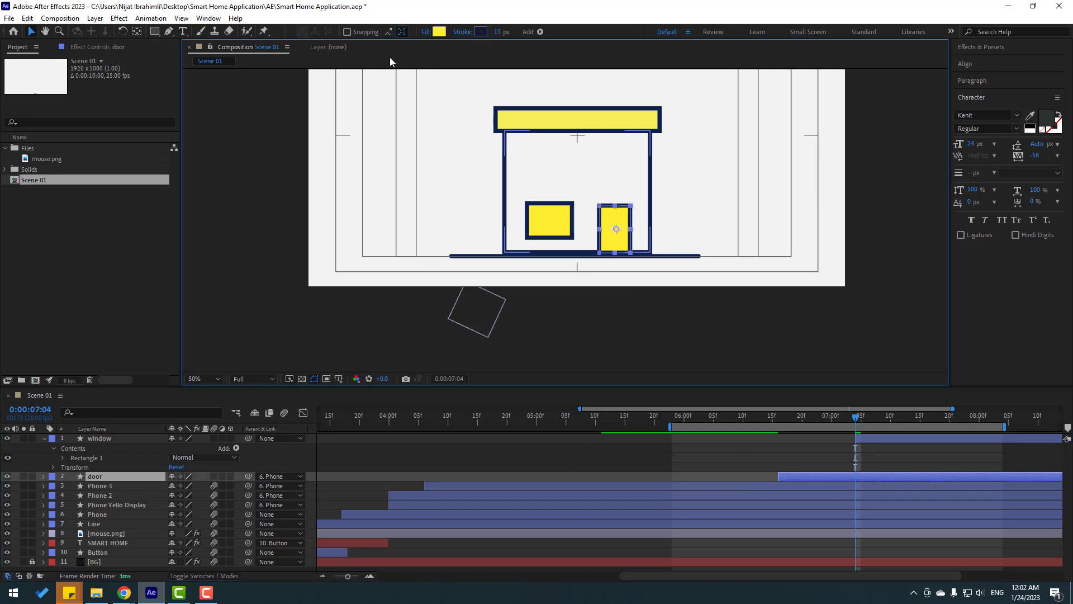
left_click(439, 31)
left_click(624, 430)
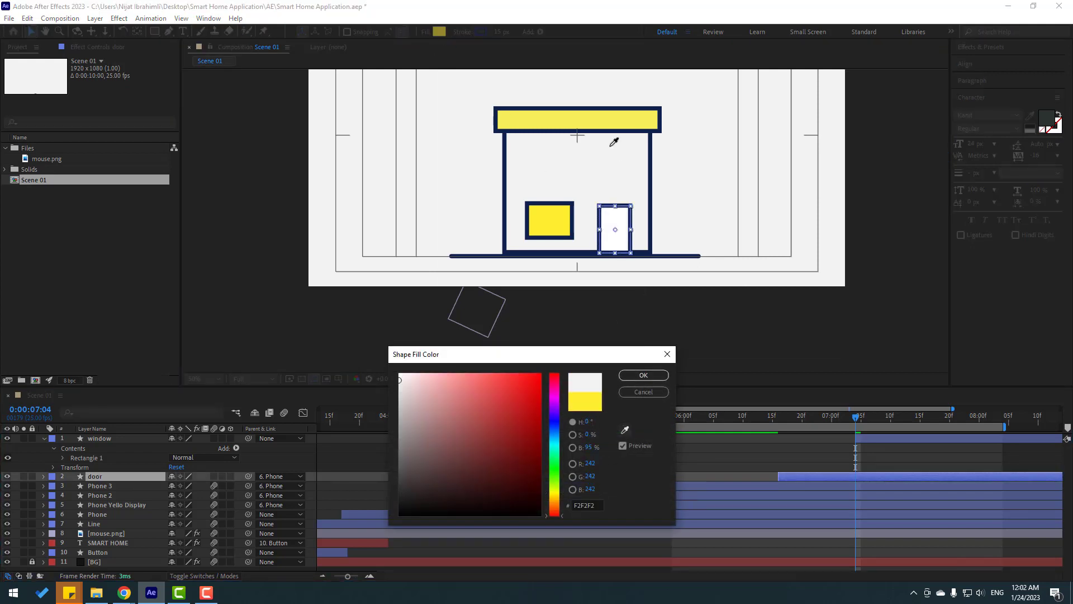
left_click(611, 120)
left_click(631, 371)
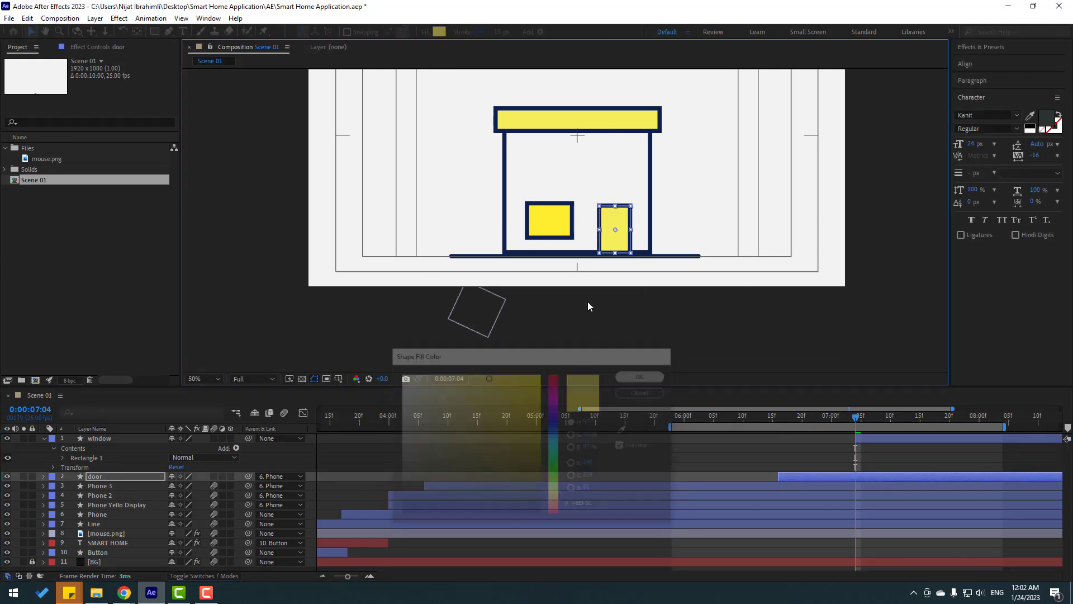
- Fill the window with the yellow F8EF5C sampled from the house's roof bar
left_click(544, 216)
left_click(439, 32)
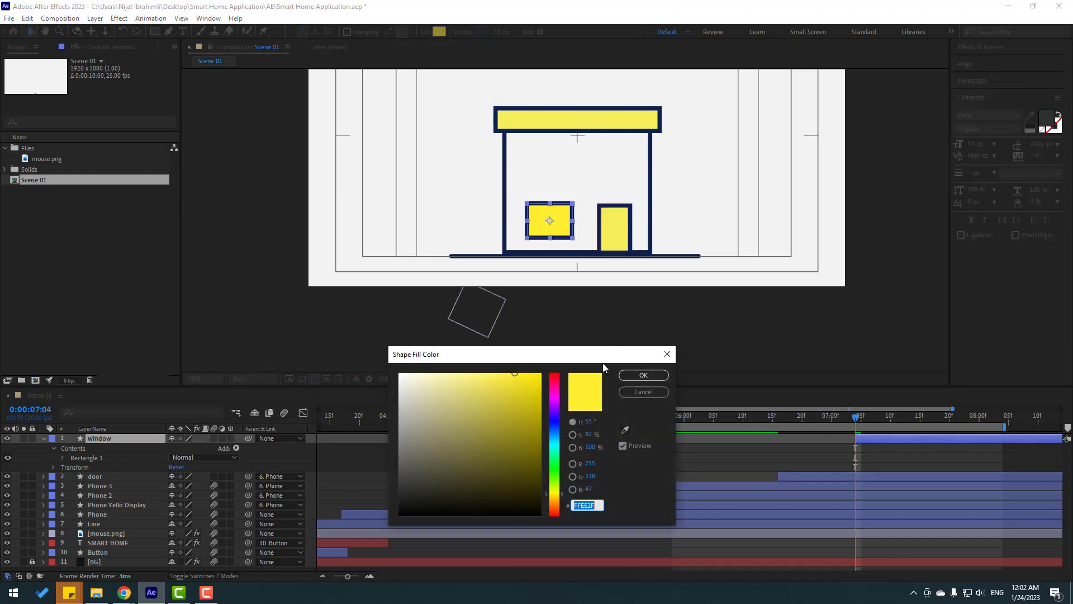
left_click(625, 429)
left_click(595, 120)
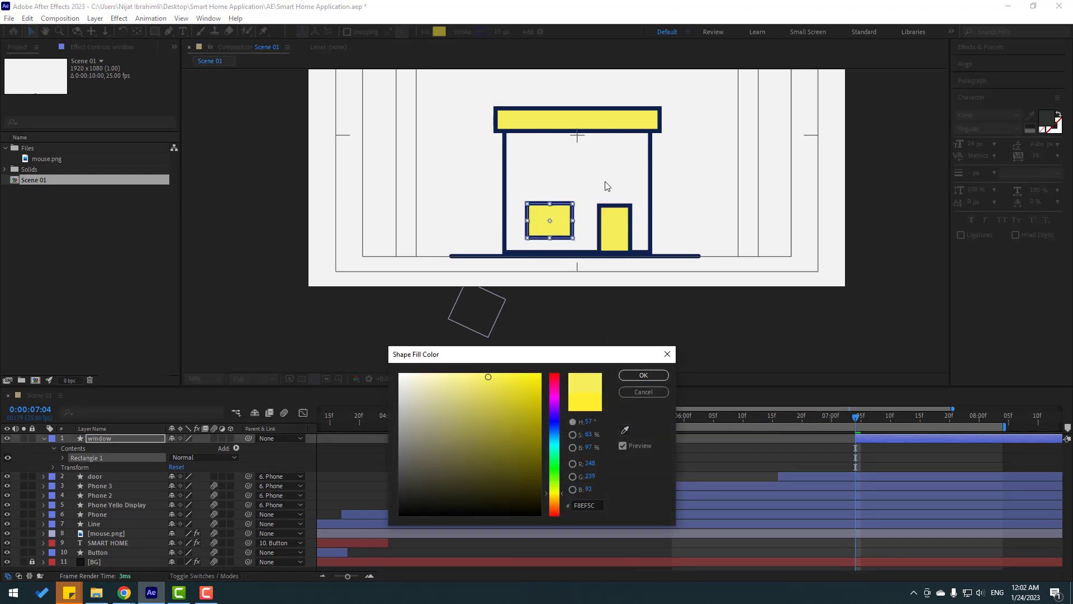
left_click(643, 375)
- Keyframe the window's Rectangle Path size from 0 by 123 at 0:00:07:04 to 161 by 123 at about 0:00:07:17
key("space")
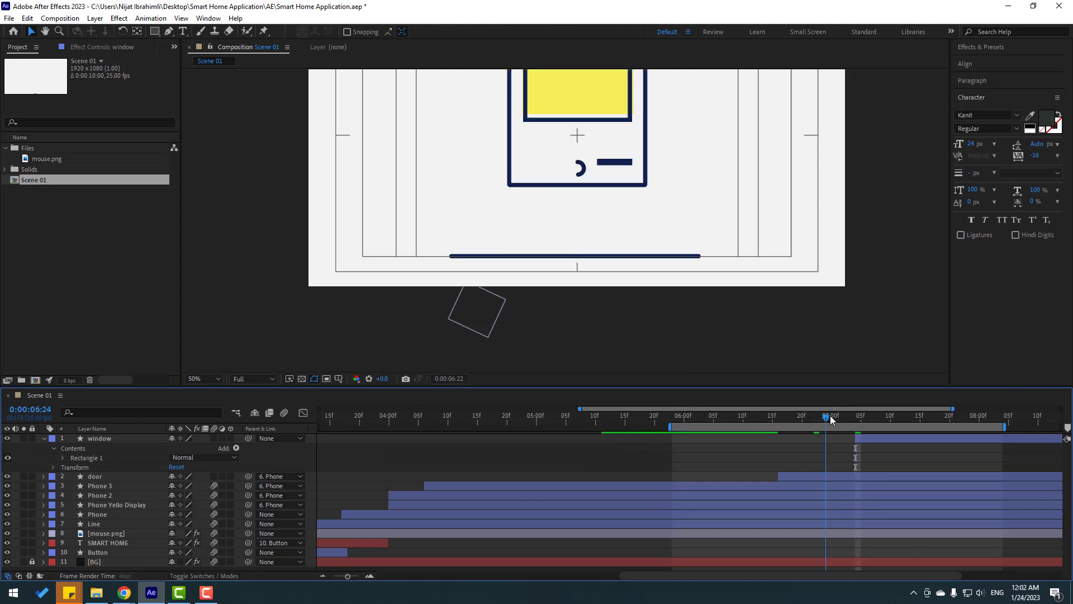
key("space")
left_click_drag(867, 416, 856, 418)
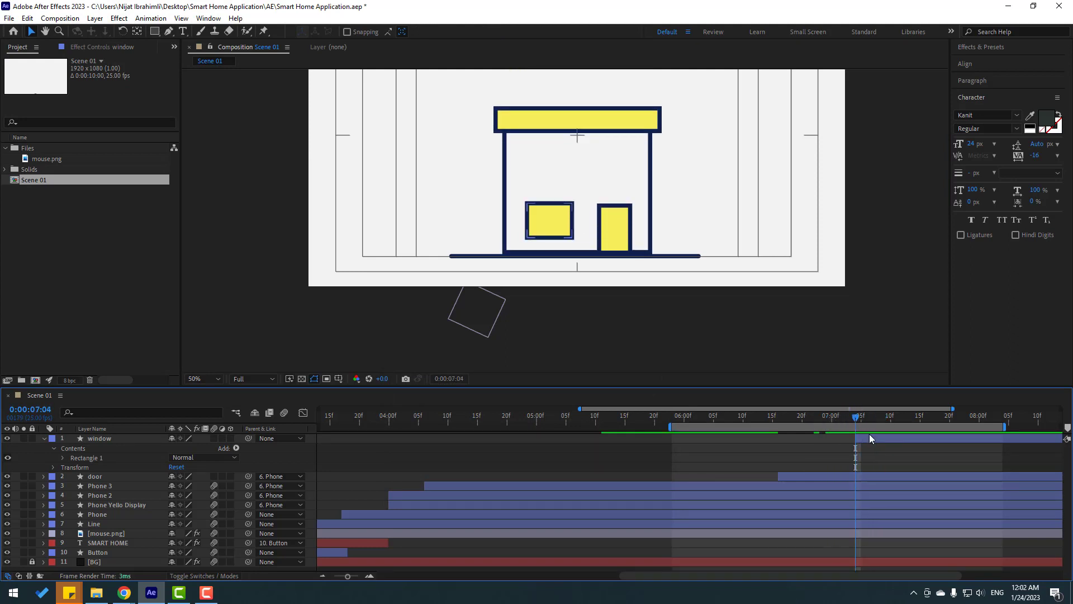
left_click(869, 439)
left_click(62, 458)
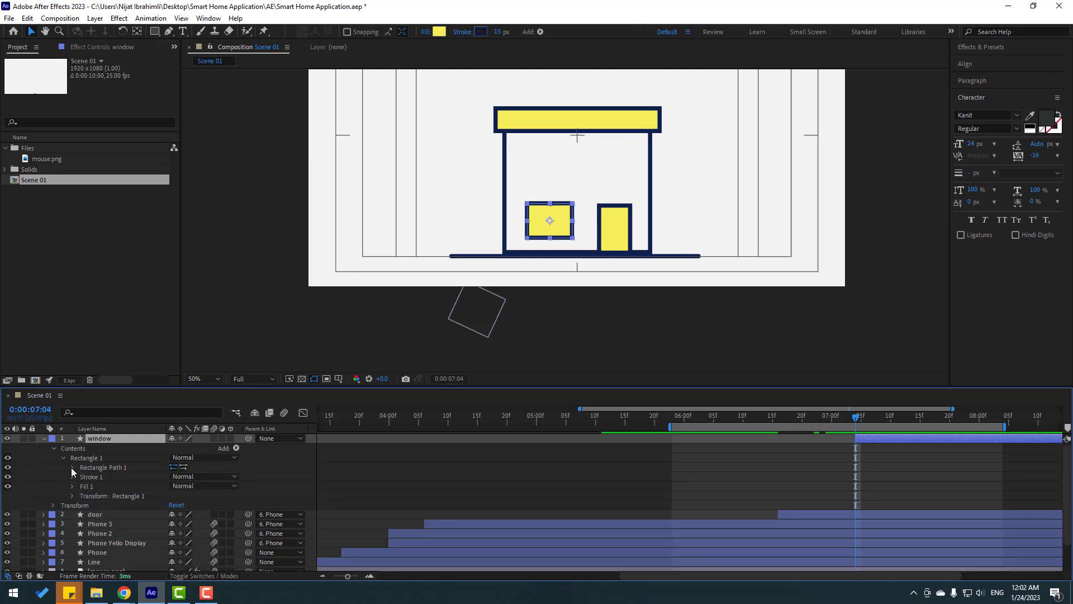
left_click(74, 467)
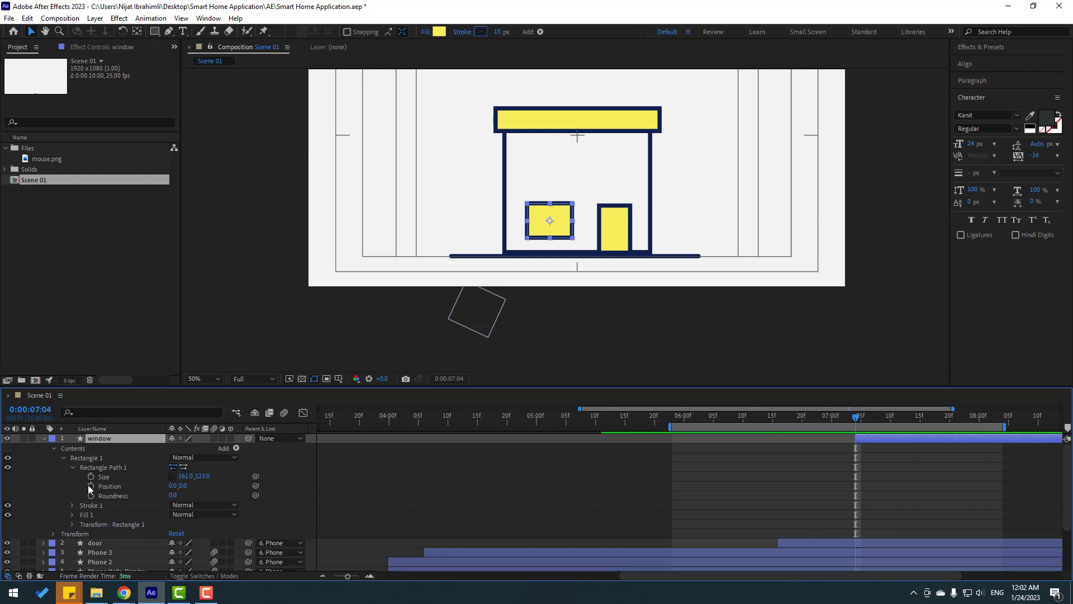
left_click(90, 476)
left_click_drag(858, 479, 946, 481)
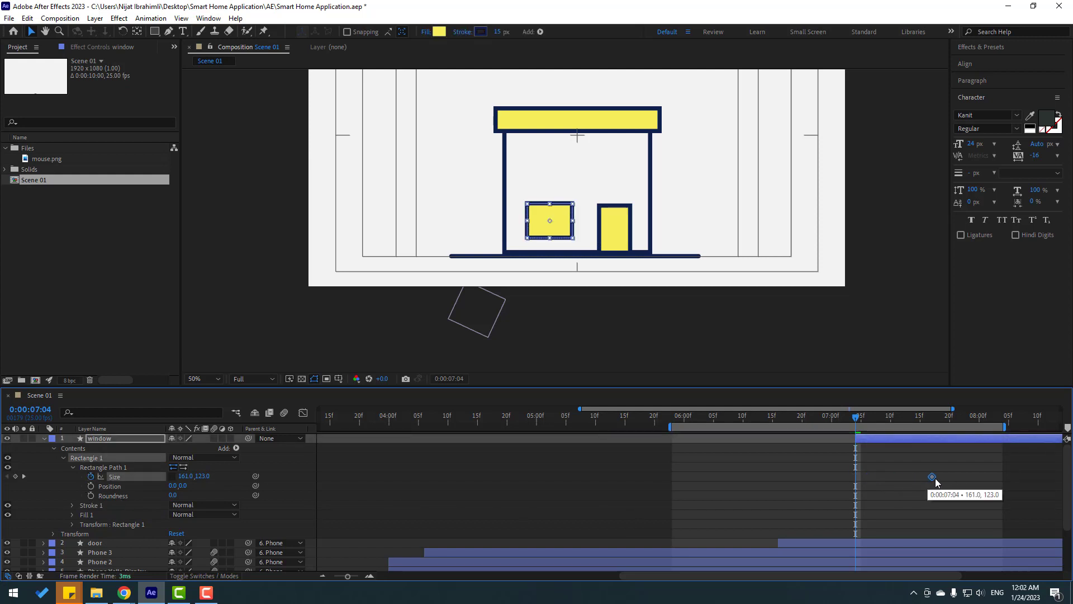
left_click(206, 495)
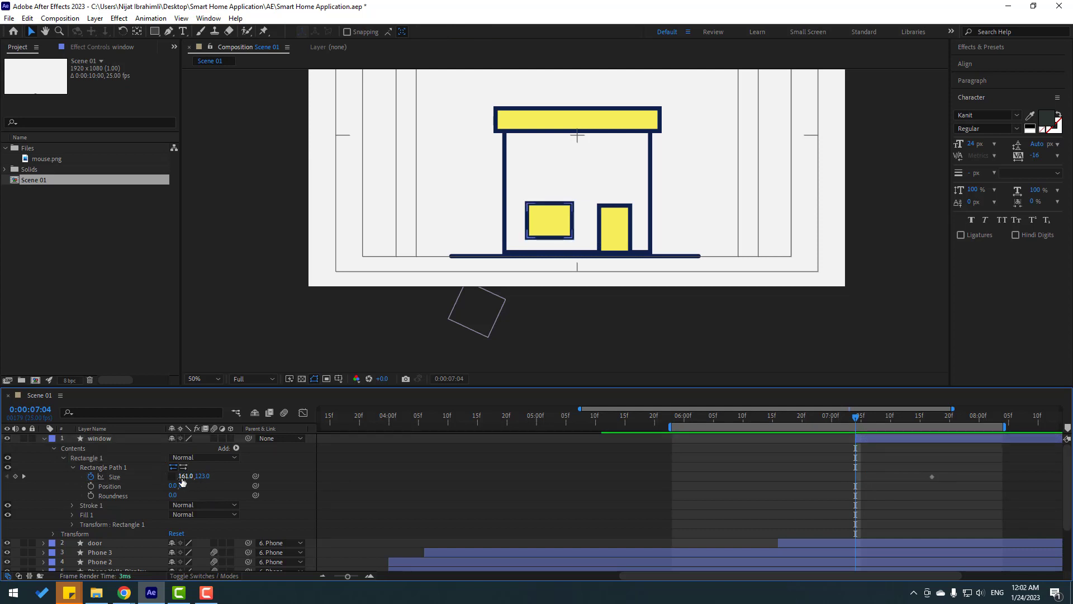
left_click(183, 476)
type("0")
key("Return")
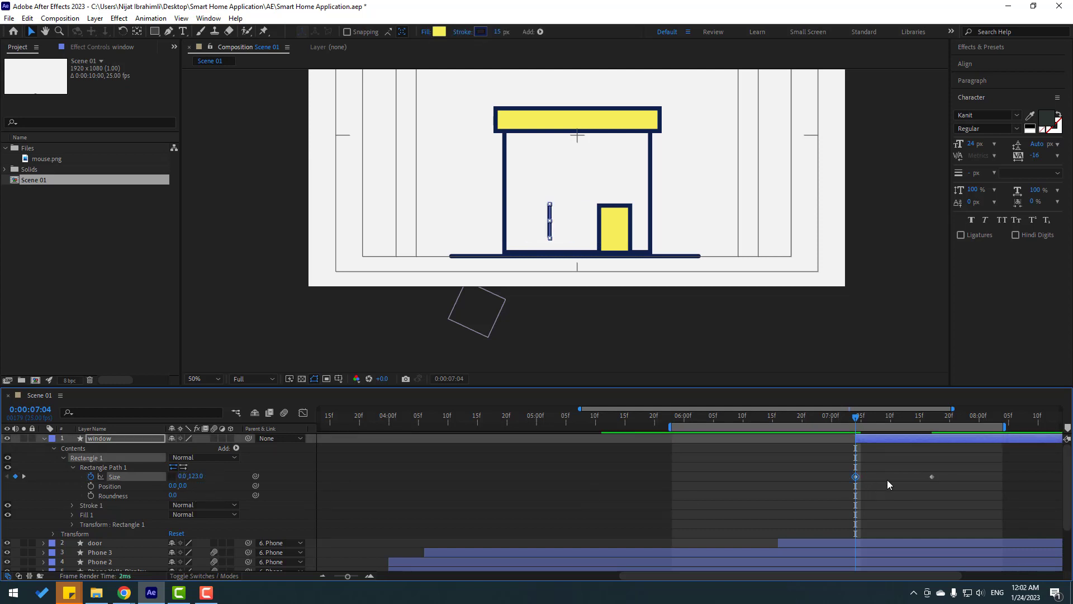
- Apply Easy Ease to the window's size keyframes and parent the window layer to the Phone layer
left_click_drag(854, 418, 914, 423)
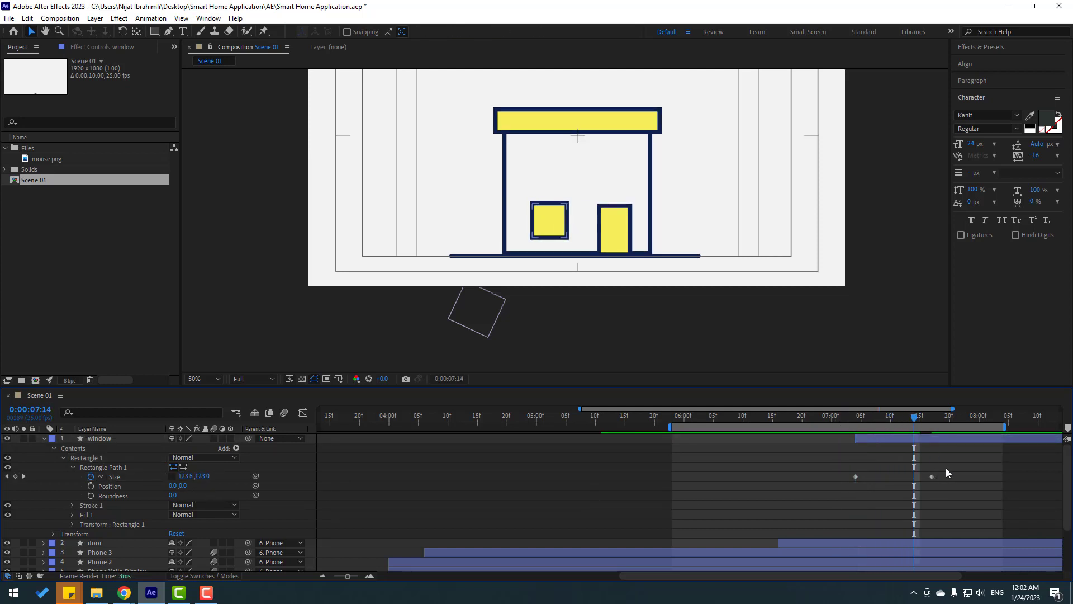
left_click_drag(951, 470, 856, 476)
right_click(856, 475)
mouse_move(861, 468)
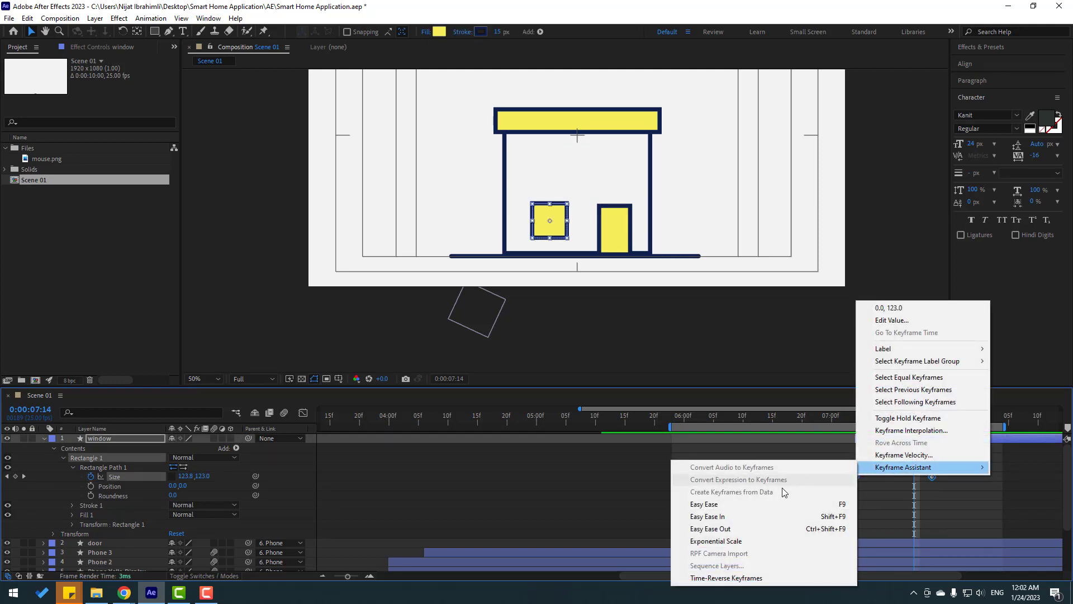
left_click(784, 502)
left_click_drag(248, 438, 110, 570)
left_click_drag(112, 499, 104, 518)
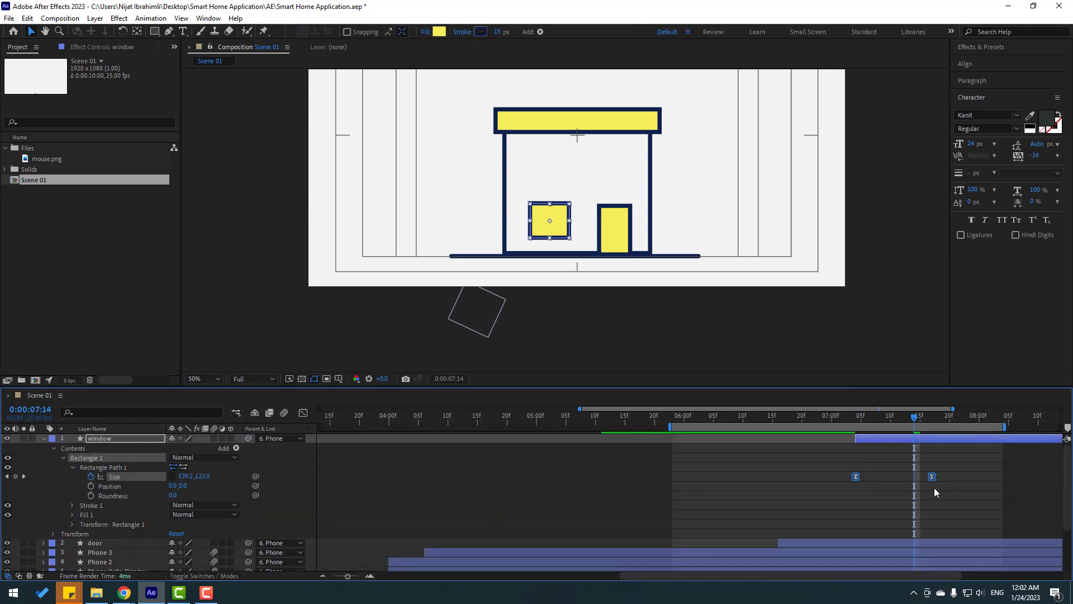
- Reshape the window size's speed graph into a sharp early peak with a long ease-out, and preview the animation
left_click_drag(935, 489, 814, 470)
left_click(303, 413)
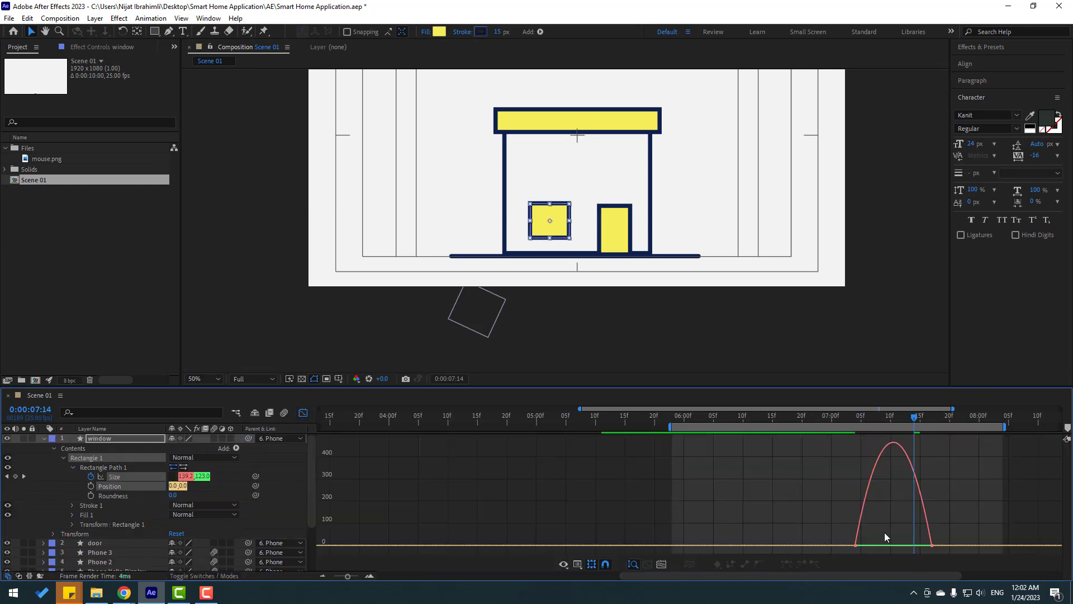
left_click_drag(952, 536, 890, 549)
key("space")
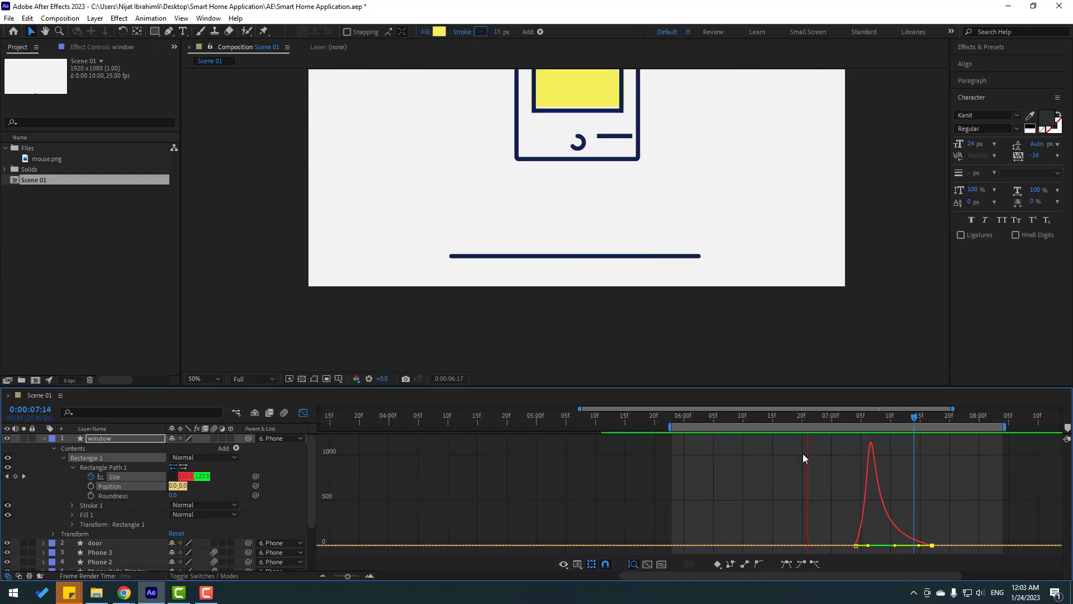
key("space")
left_click(849, 419)
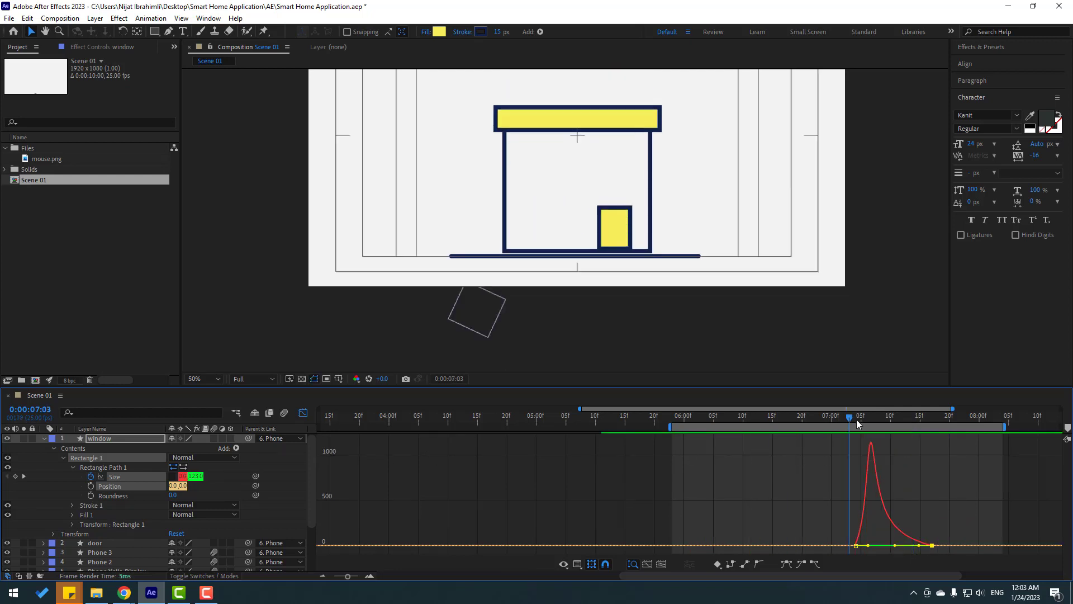
- Shift the window layer with its keyframes to start at about 0:00:06:20, previewing the timing of the morph
left_click_drag(858, 423, 802, 438)
left_click(303, 413)
left_click_drag(794, 420, 865, 425)
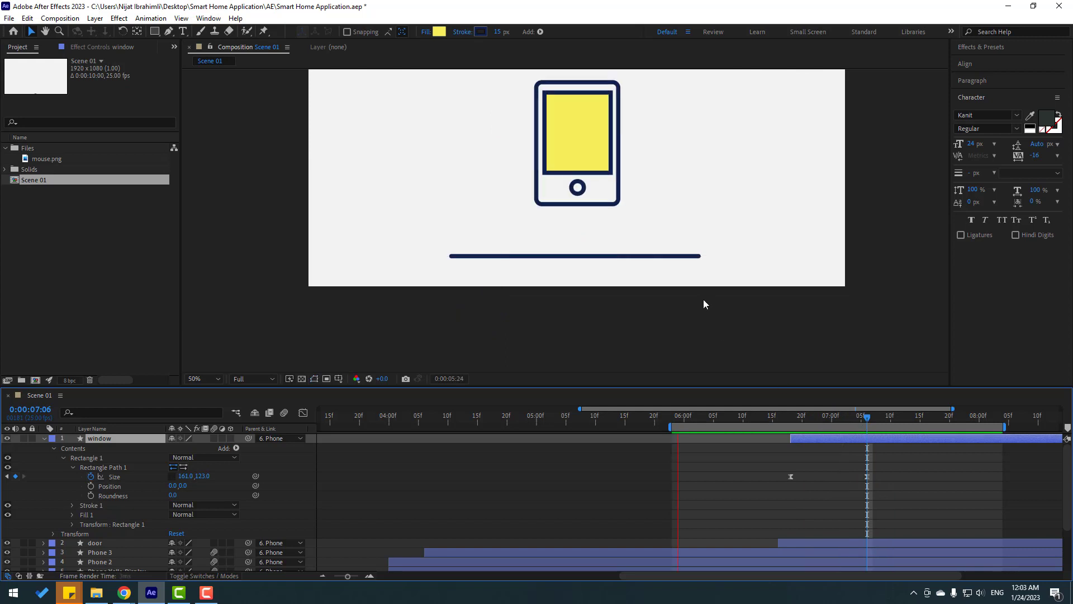
key("comma")
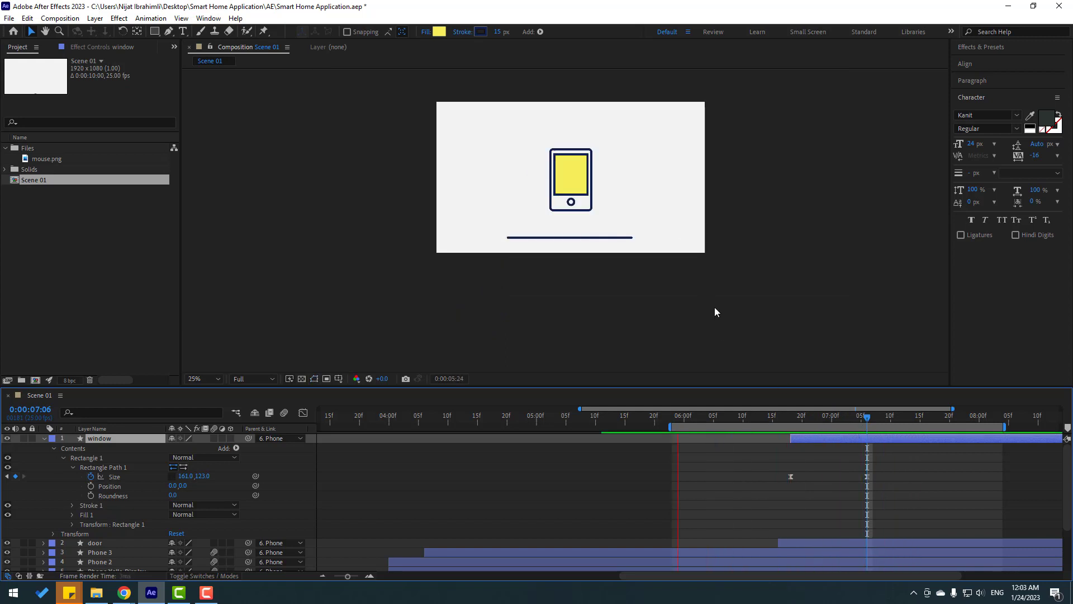
key("space")
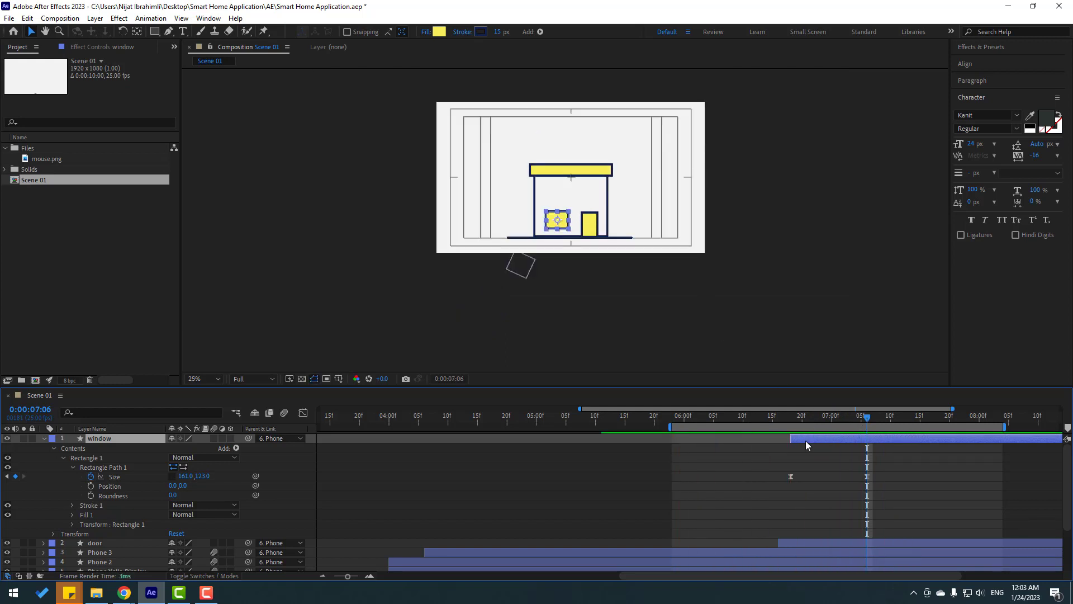
left_click_drag(806, 442, 815, 441)
key("space")
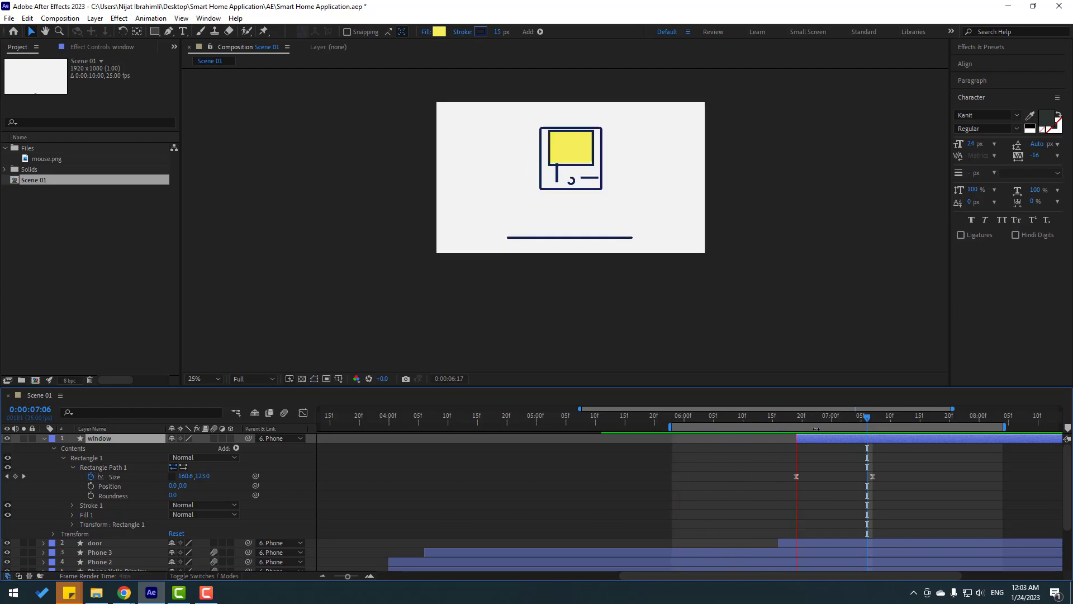
key("space")
left_click_drag(814, 439, 820, 441)
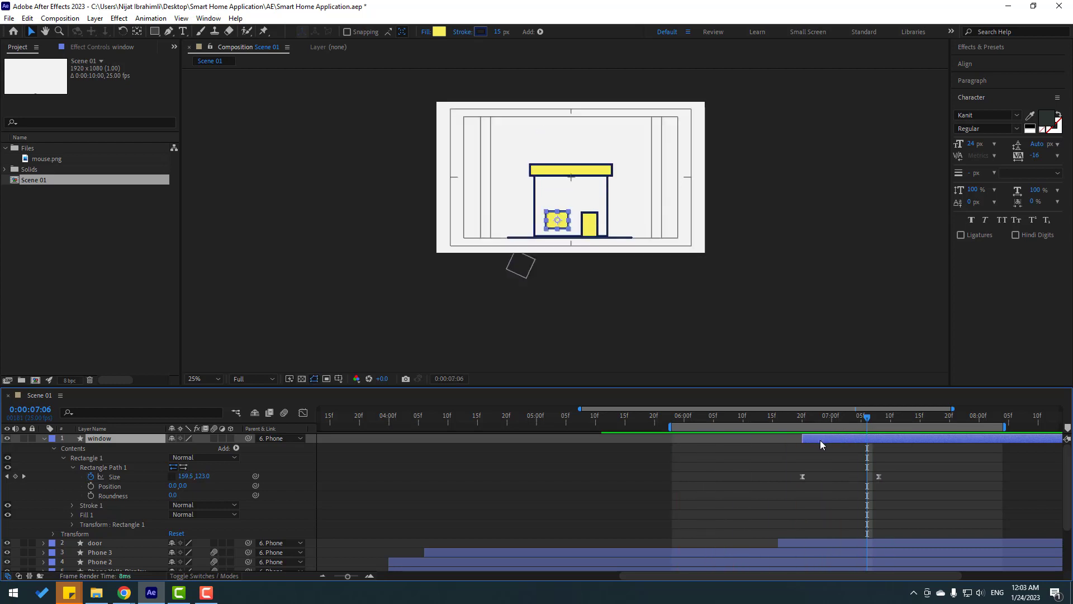
key("space")
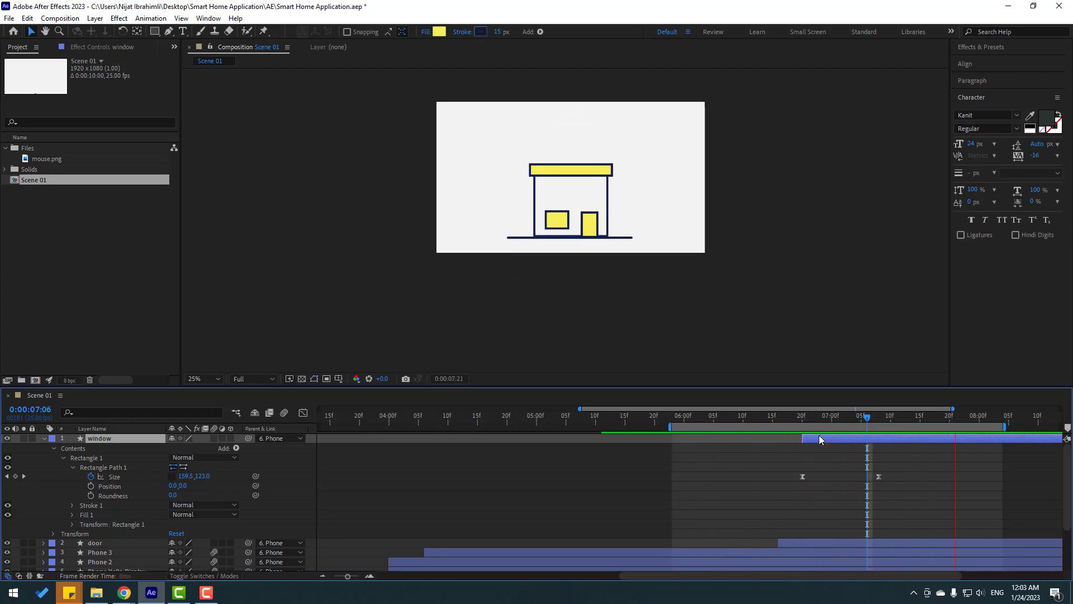
key("space")
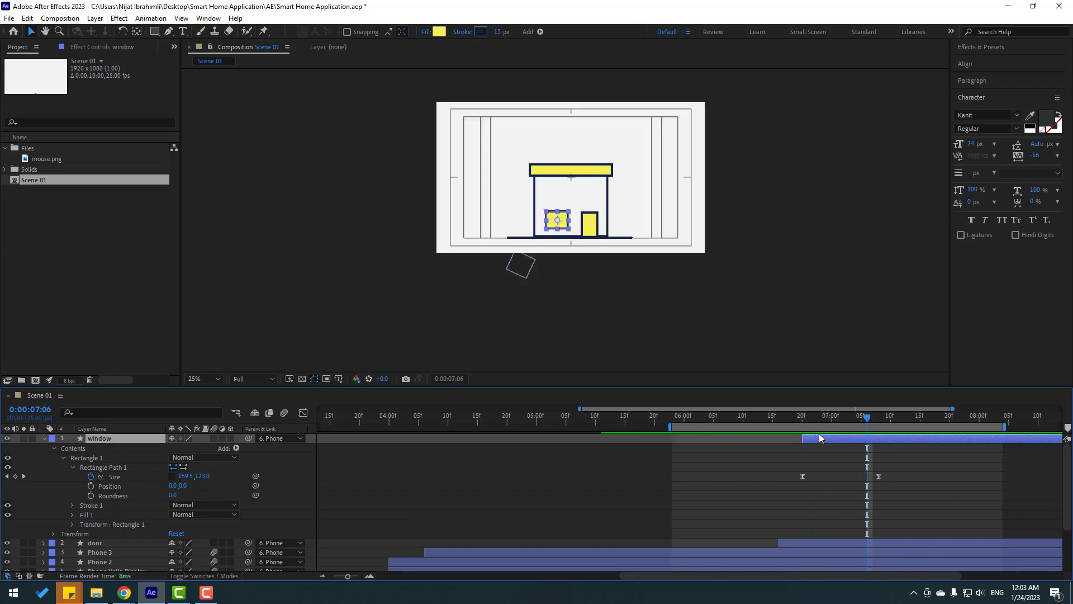
key("space")
key("space")
- Draw a horizontal line with the Pen tool between the house walls above the window and door, starting its layer at 0:00:07:06
left_click(44, 439)
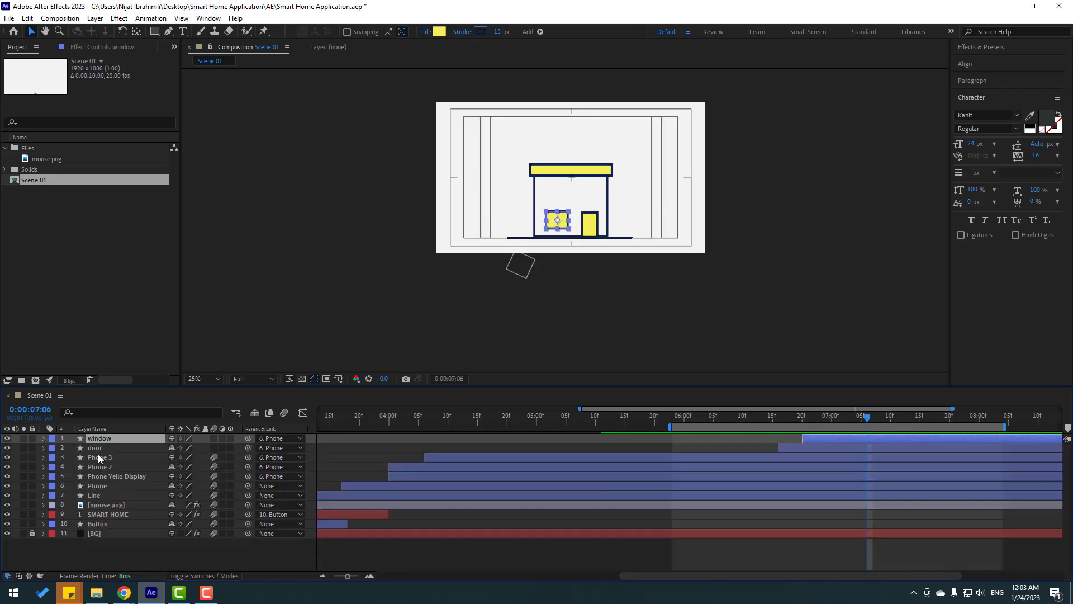
left_click(361, 448)
key("minus")
scroll(546, 185, "up", 3)
left_click_drag(638, 164, 614, 200)
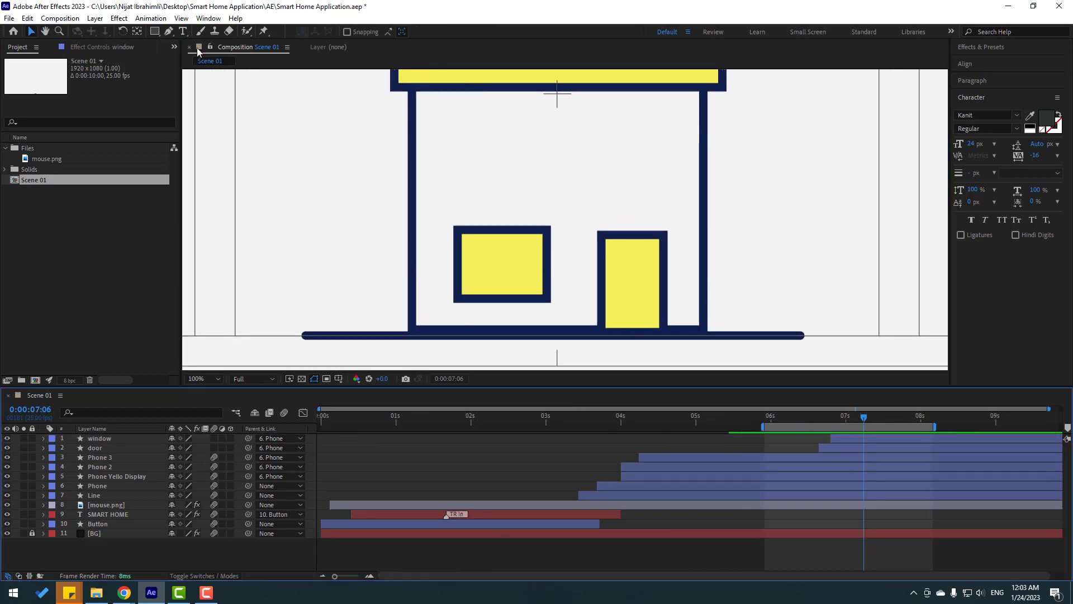
left_click(169, 31)
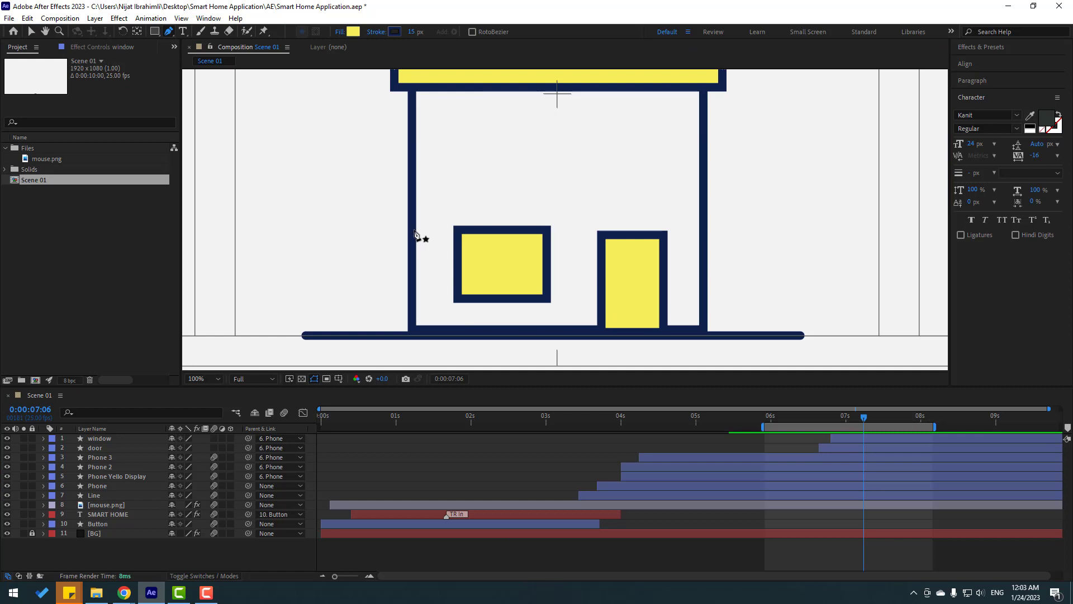
left_click(413, 190)
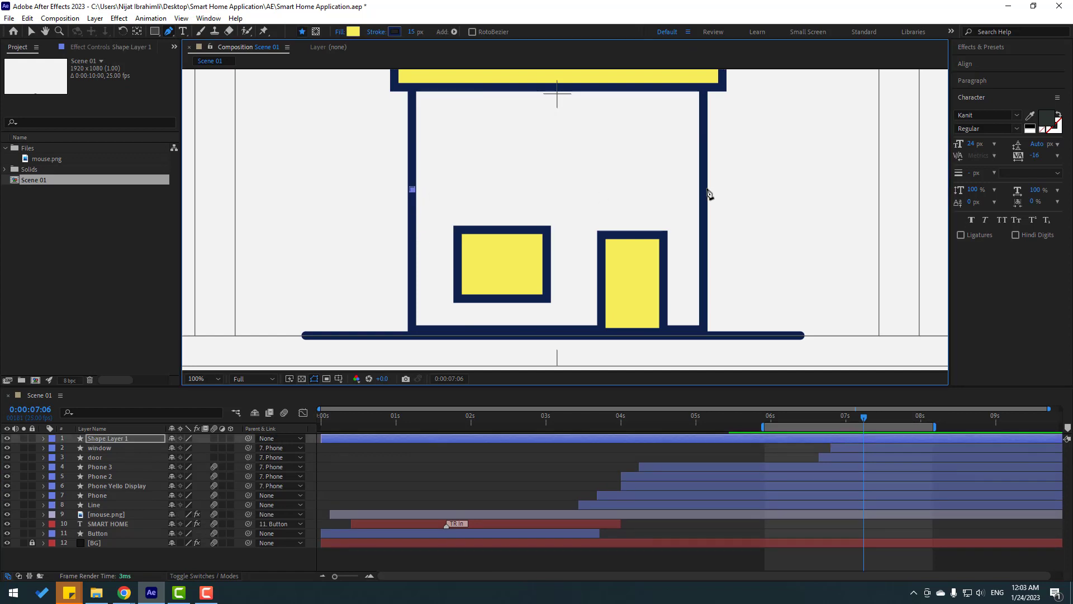
left_click(705, 190)
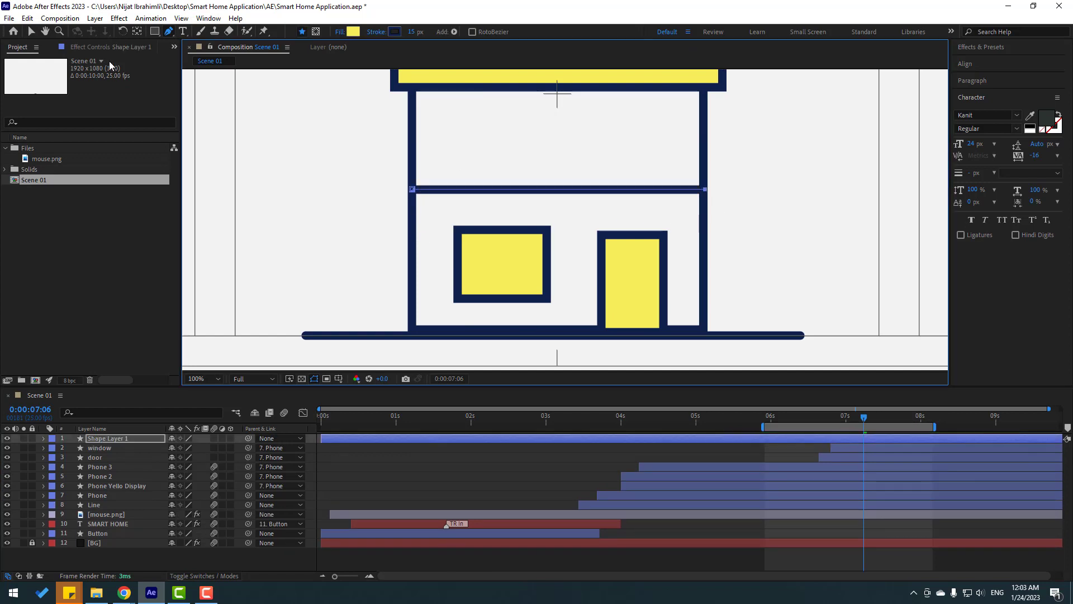
left_click(33, 33)
left_click_drag(335, 445, 878, 435)
- Add Trim Paths to the horizontal line and keyframe End from 0% at 0:00:07:06 to 100% at 0:00:08:07
left_click(540, 31)
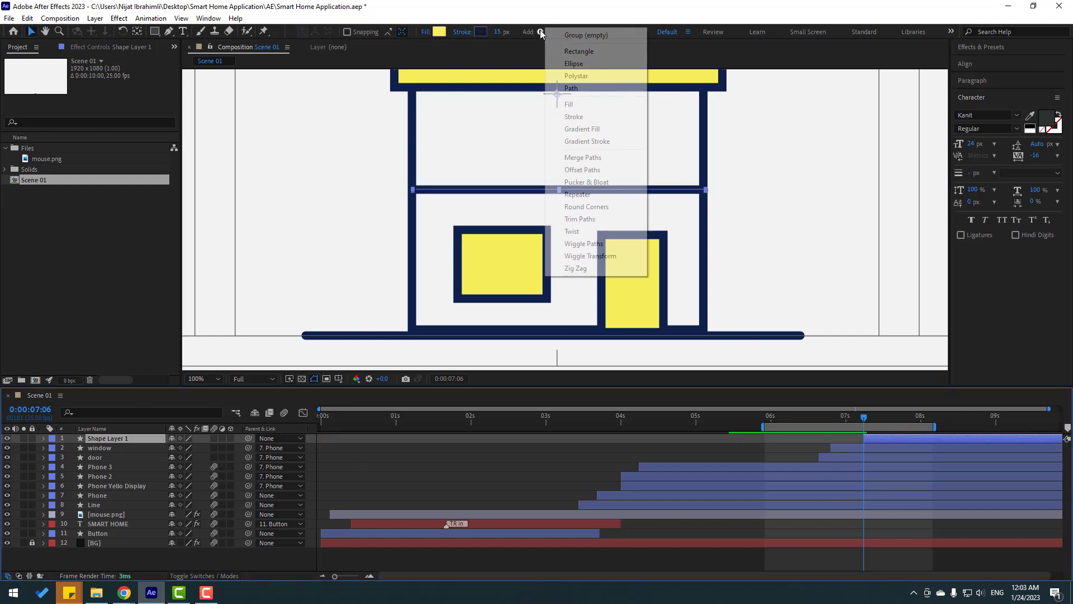
left_click(593, 219)
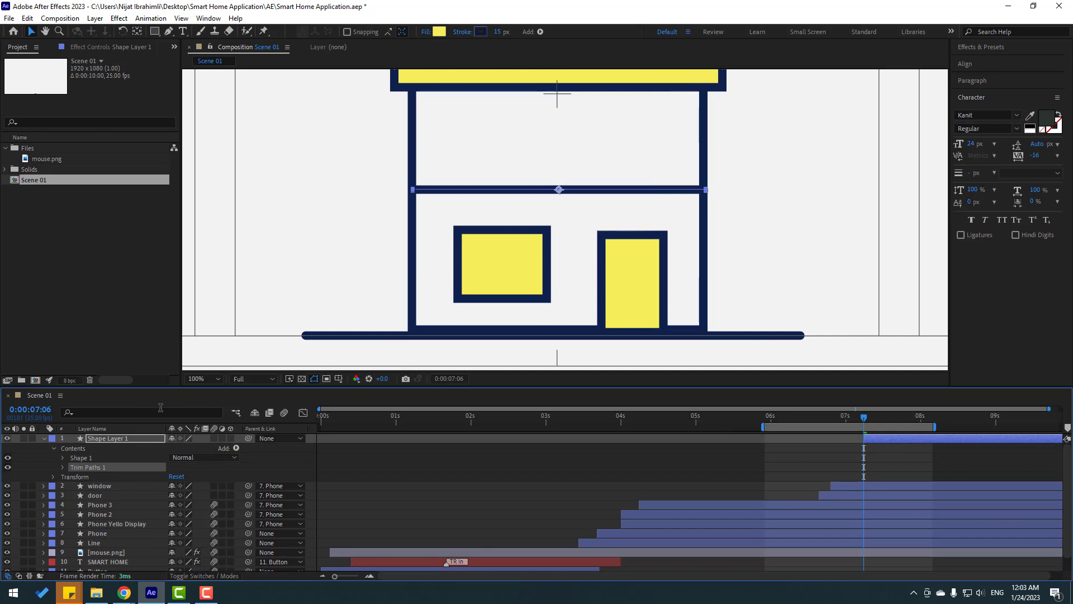
left_click(62, 467)
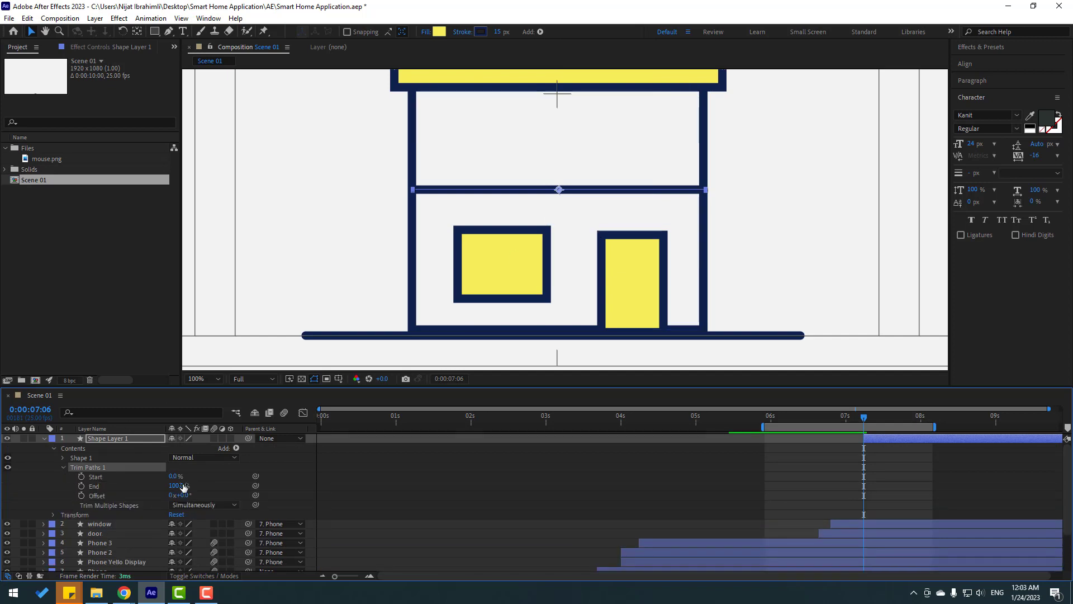
left_click_drag(178, 486, 118, 487)
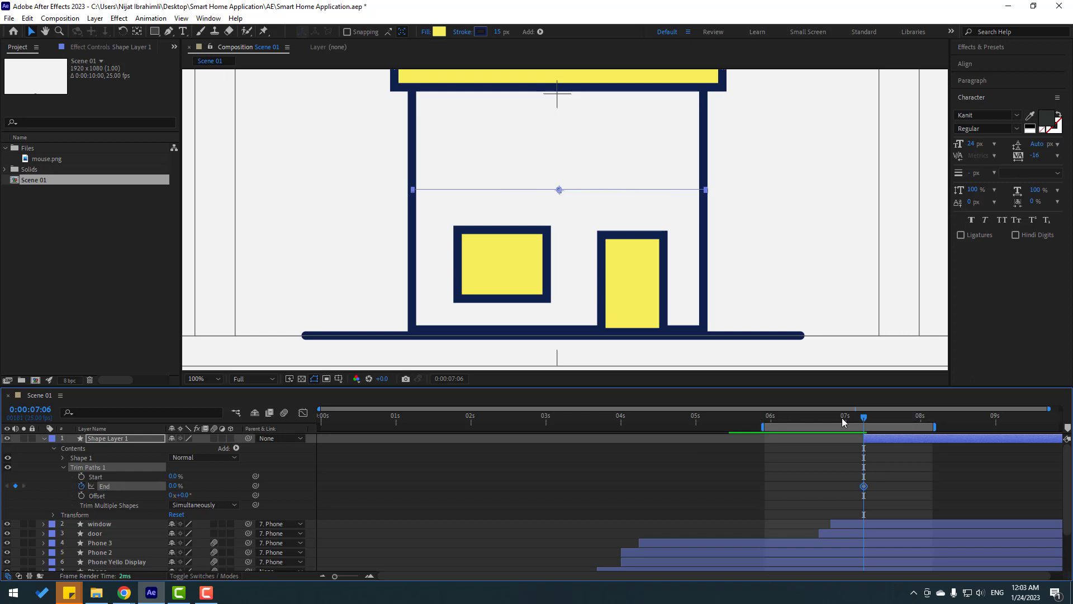
left_click_drag(921, 415, 942, 414)
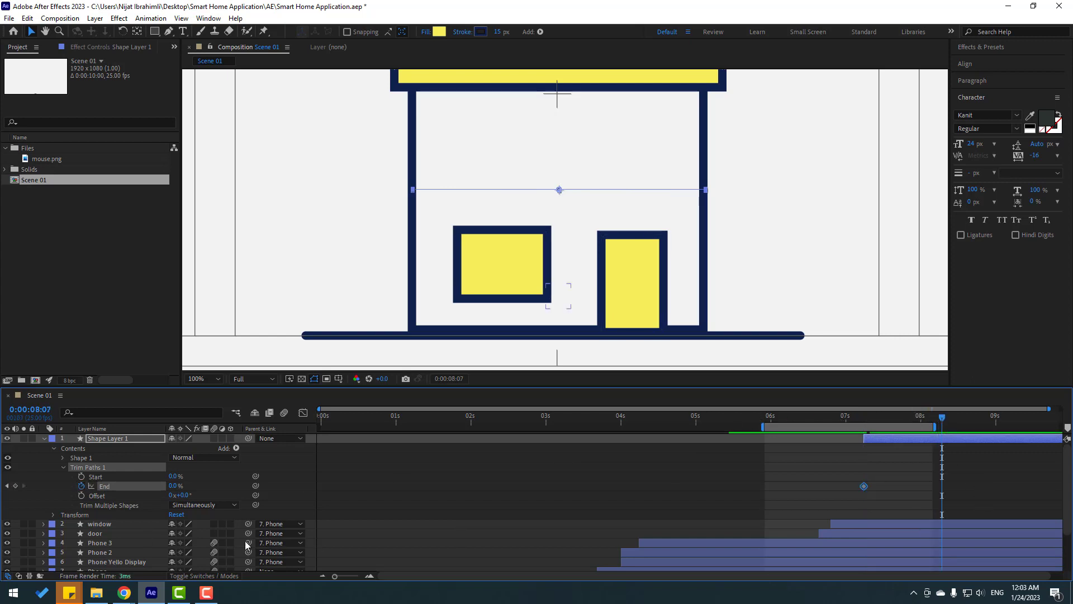
left_click_drag(174, 486, 583, 503)
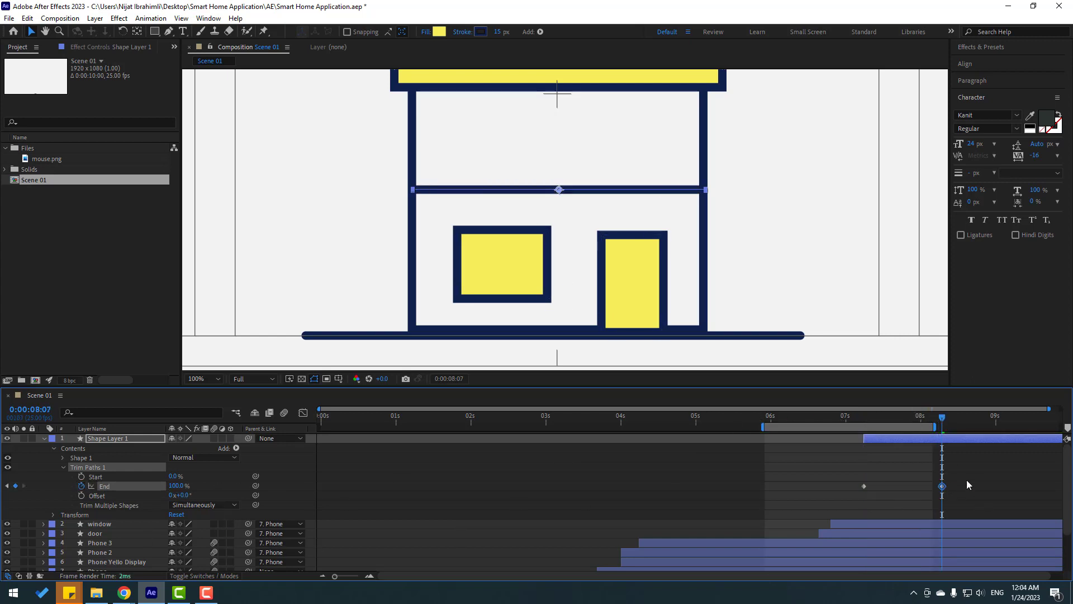
- Apply Easy Ease to the line's End keyframes and shift its layer to start at about 0:00:07:00
left_click_drag(970, 479, 856, 497)
right_click(864, 486)
mouse_move(923, 478)
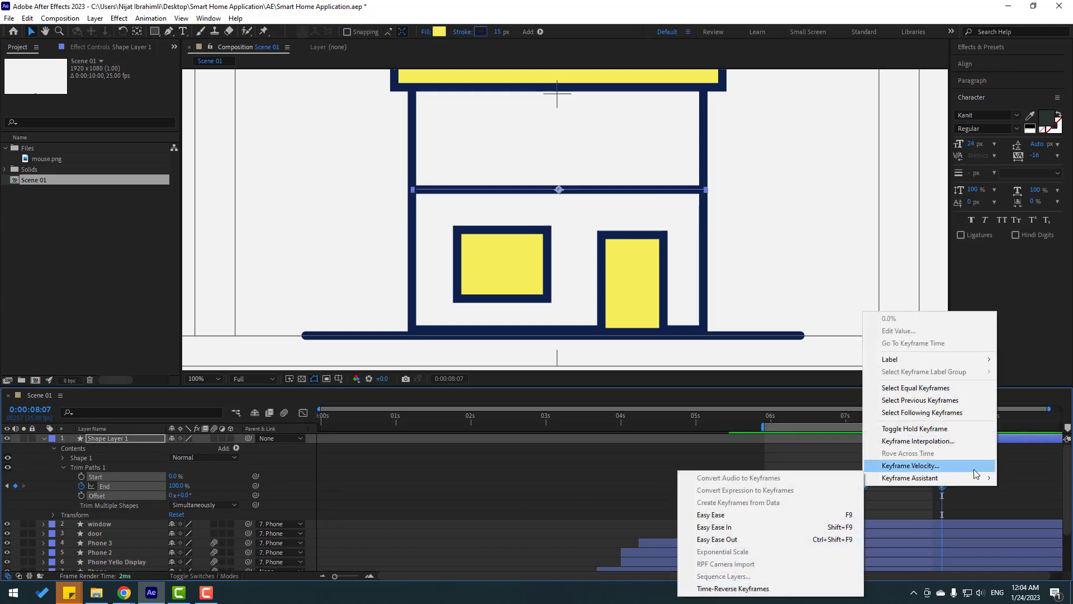
left_click(788, 515)
left_click_drag(899, 436, 882, 437)
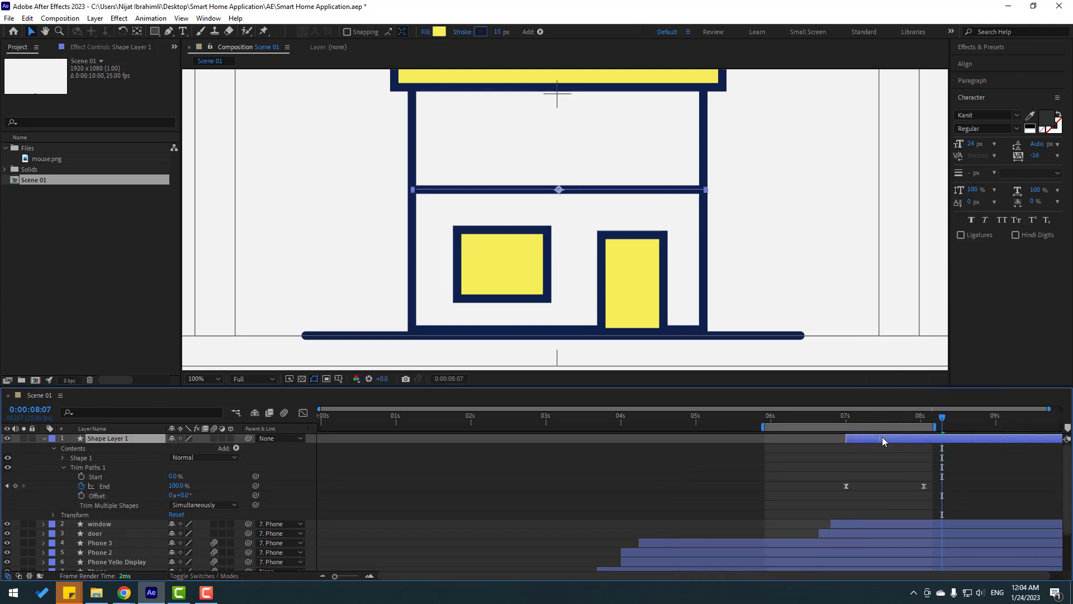
- Reshape the speed graph of the horizontal line's End keyframes into a sharper peak near the start and preview it
key("u")
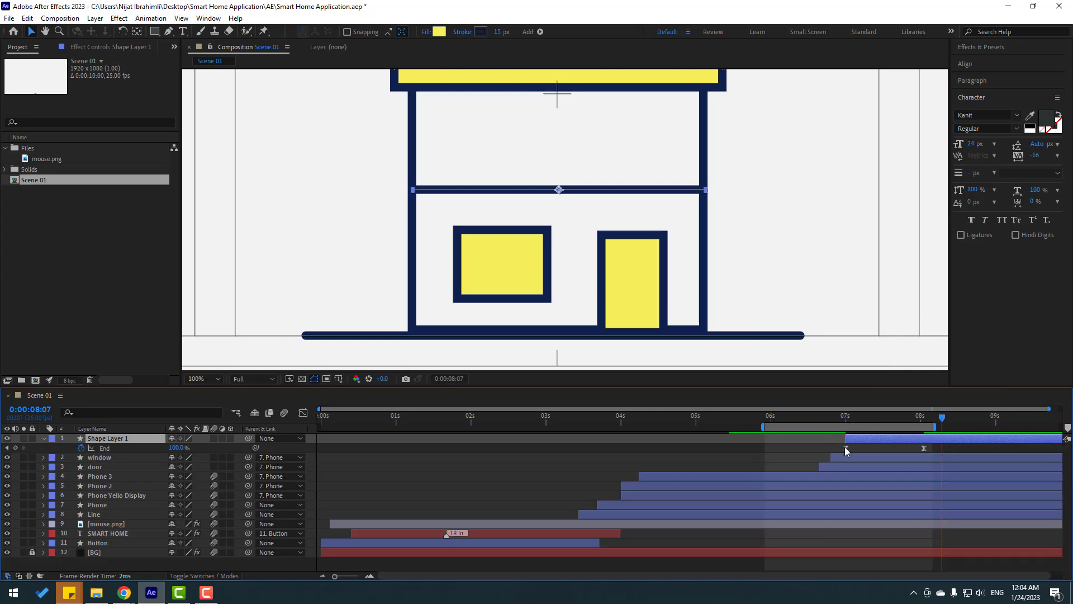
left_click_drag(953, 449, 810, 455)
left_click(303, 413)
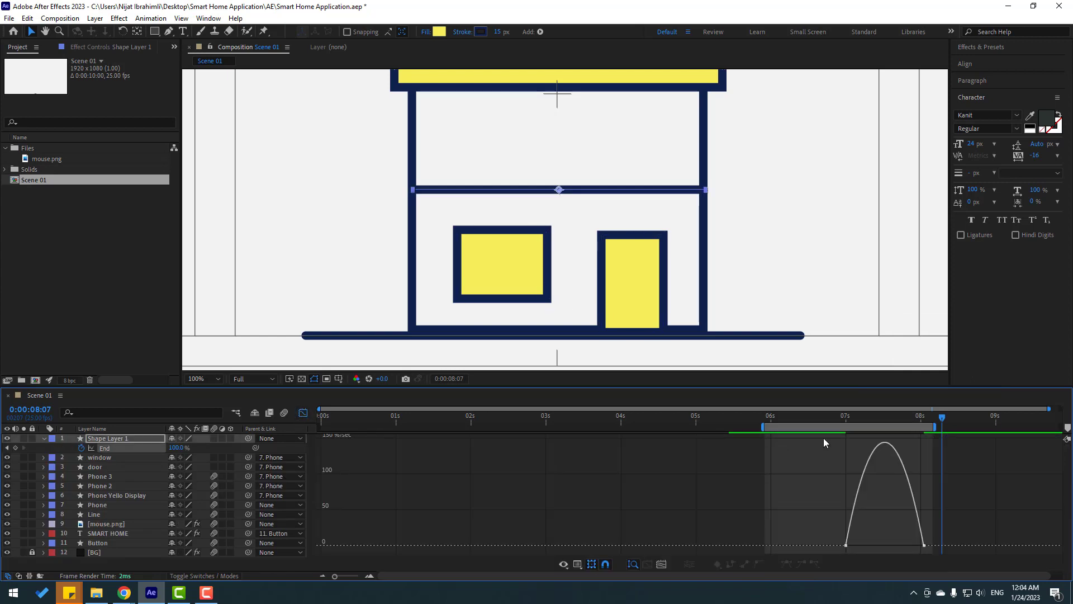
left_click_drag(944, 549, 868, 549)
key("space")
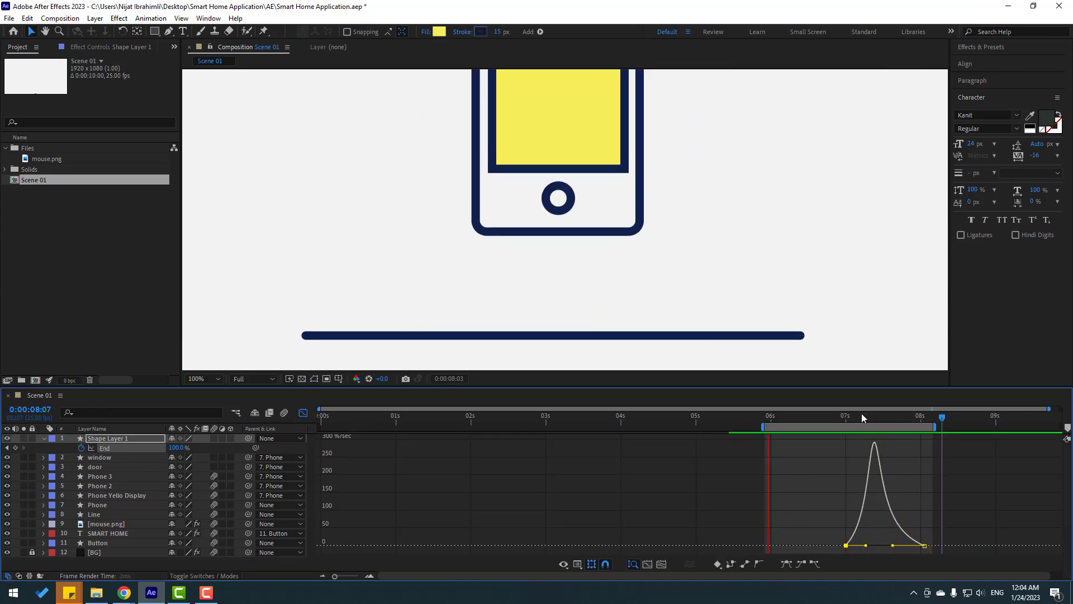
key("space")
left_click(303, 413)
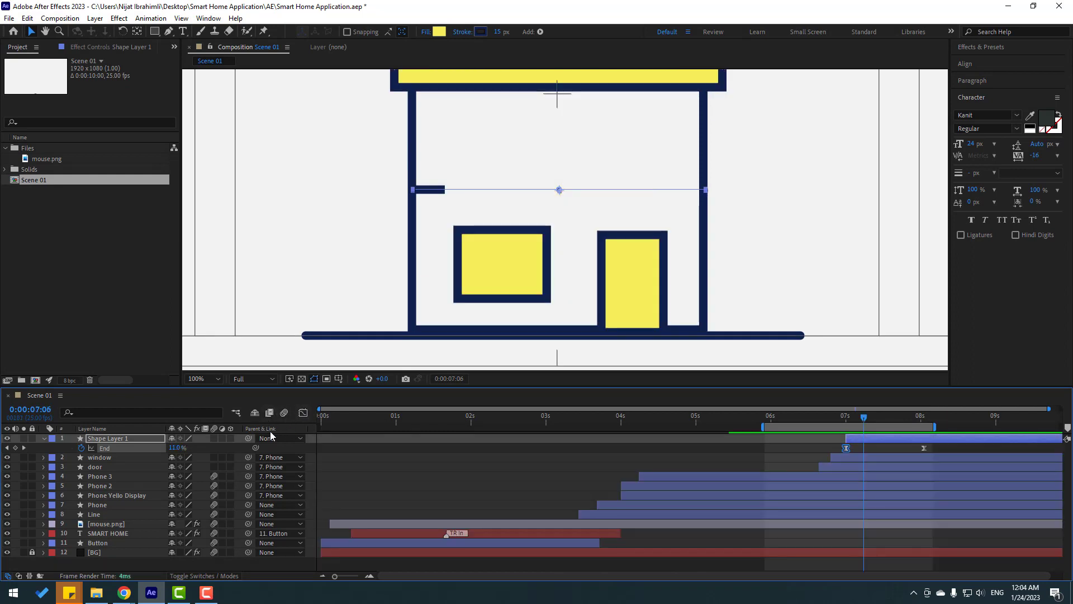
- Rename the horizontal line's shape layer as line and parent it to the Phone layer
left_click(107, 441)
key("Return")
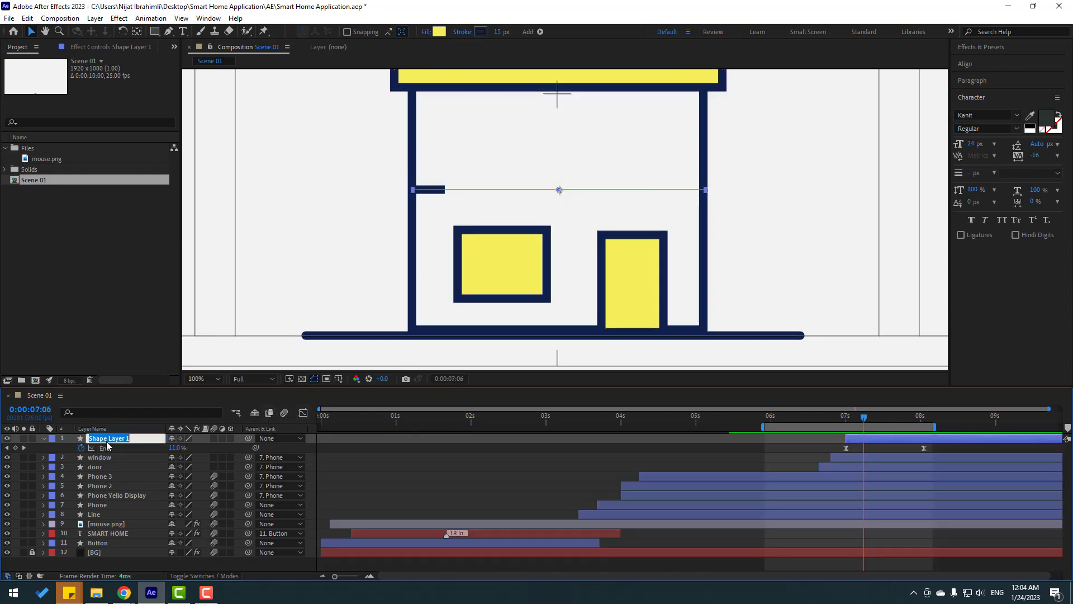
type("line")
key("Return")
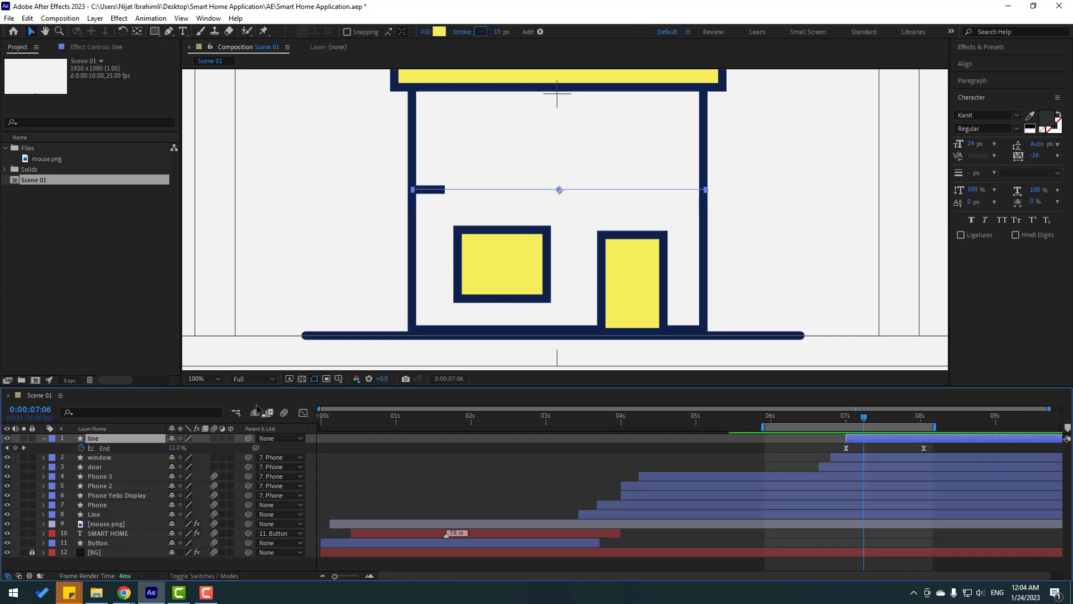
left_click_drag(177, 442, 107, 506)
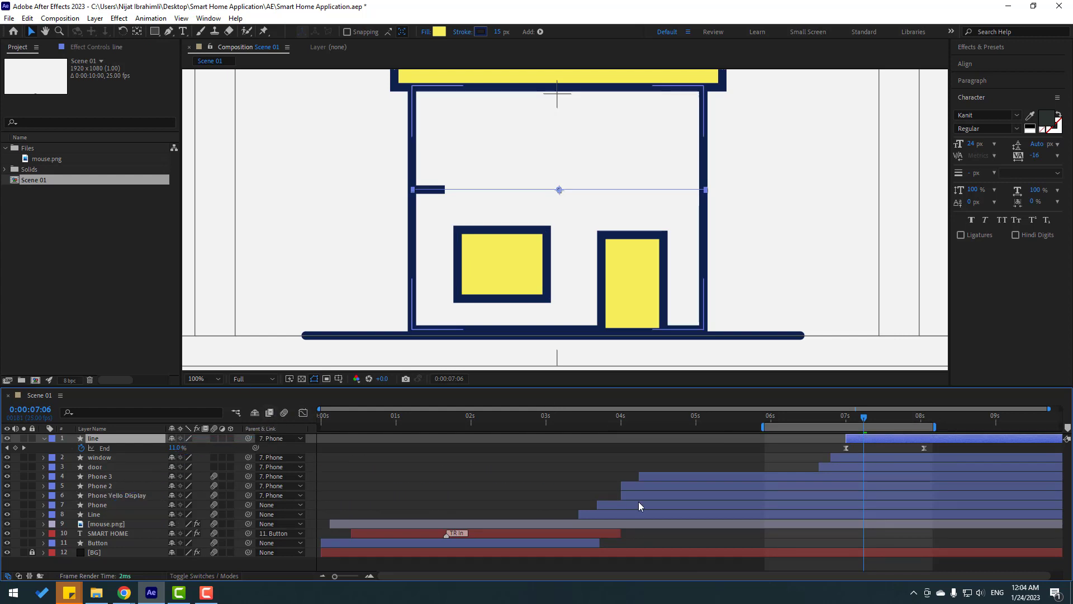
- Shift the line layer with its keyframes to start at about 0:00:06:17, checking the timing against the phone-to-house morph
left_click(811, 419)
left_click_drag(815, 421, 829, 418)
scroll(692, 273, "down", 1)
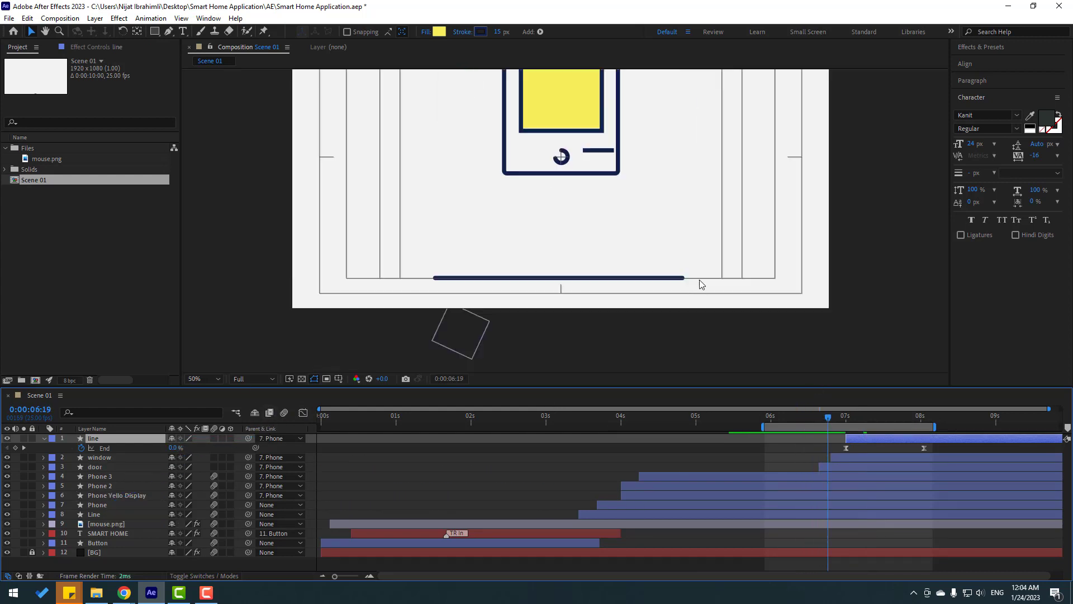
left_click_drag(827, 331, 817, 378)
left_click(830, 419)
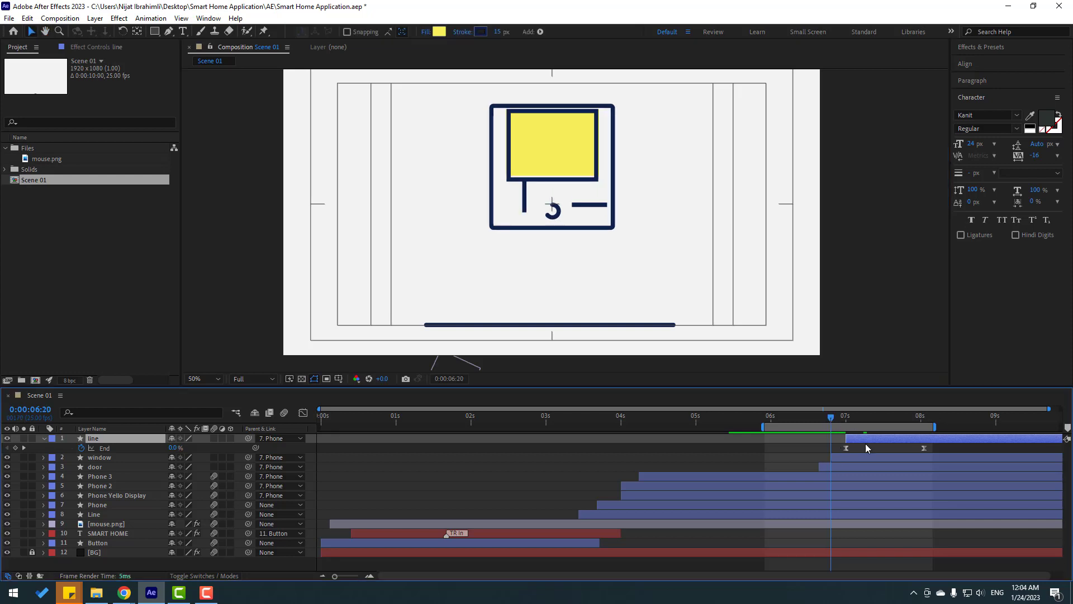
left_click_drag(830, 420, 873, 441)
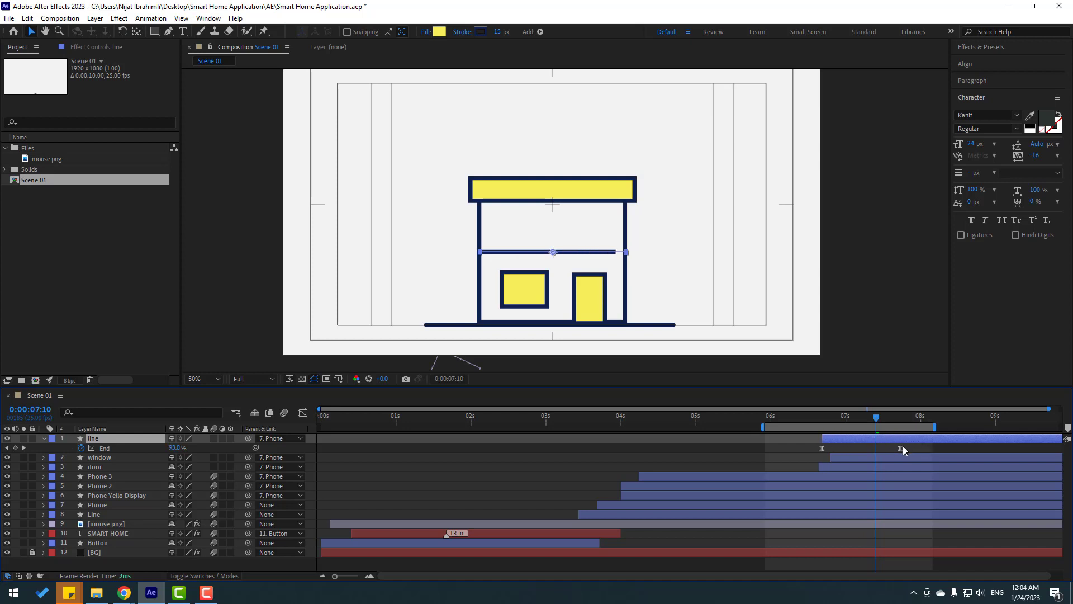
- Move the line's last End keyframe earlier to about 0:00:07:12 and preview the faster draw-on
left_click(897, 448)
left_click(901, 445)
key("space")
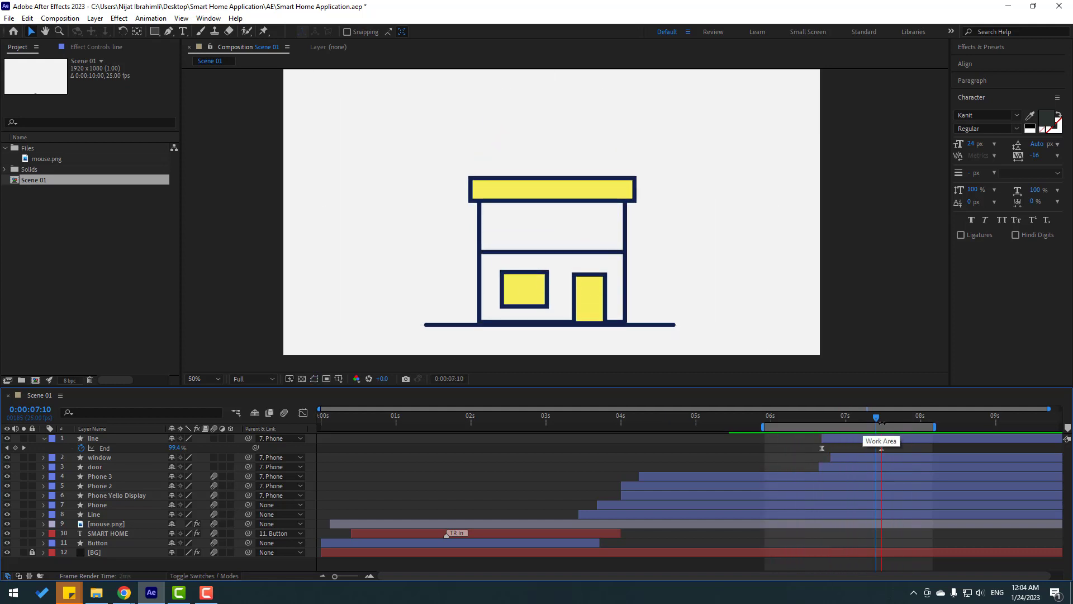
left_click(885, 417)
key("'")
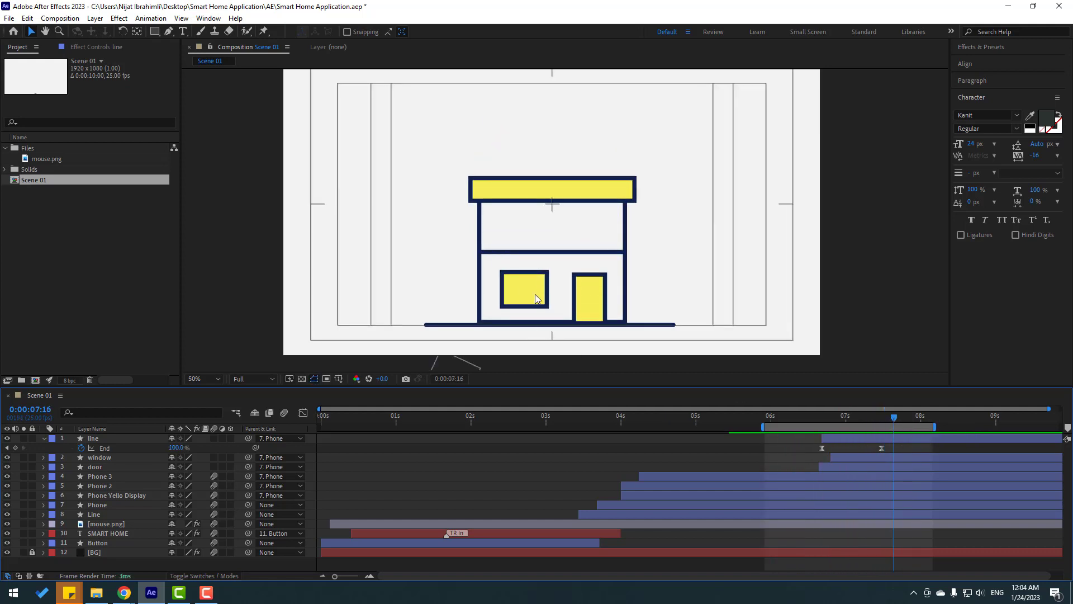
- Duplicate the window, scale the copy to 74%, and place it on the left side of the upper floor
left_click(535, 294)
key("period")
scroll(519, 287, "down", 2)
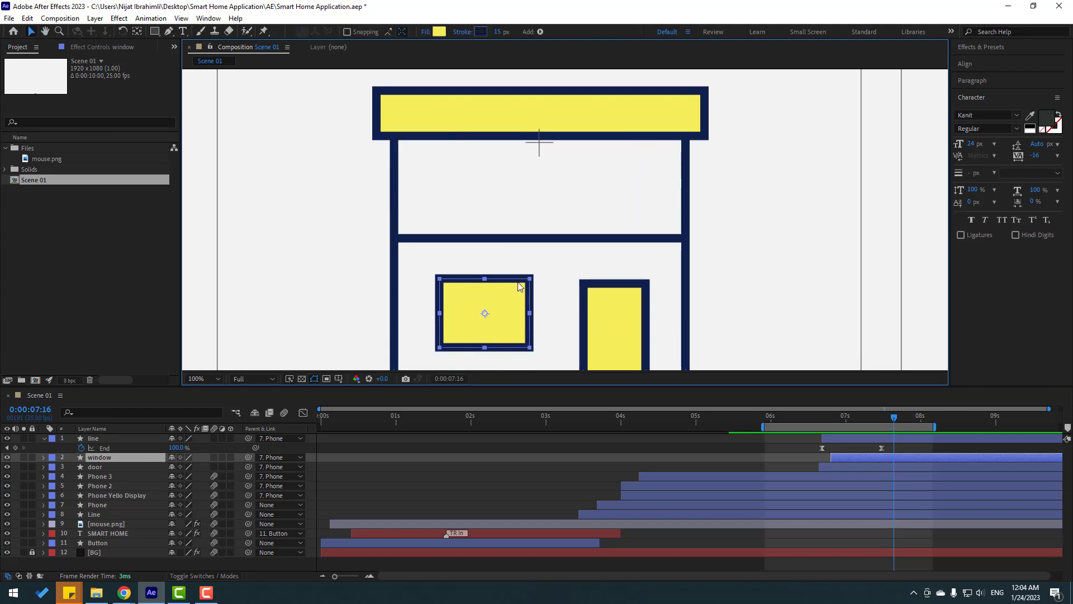
key("ctrl+d")
left_click_drag(498, 315, 485, 189)
key("s")
left_click_drag(184, 466, 171, 466)
left_click_drag(482, 200, 522, 235)
- Duplicate the small upper window and shift the copy horizontally to the right side of the upper floor
key("ctrl+d")
key("shift+Right")
key("shift+Right")
key("shift+Right")
key("shift+Right")
key("shift+Right")
key("shift+Right")
key("shift+Right")
key("shift+Right")
key("shift+Right")
key("shift+Right")
key("shift+Right")
key("shift+Right")
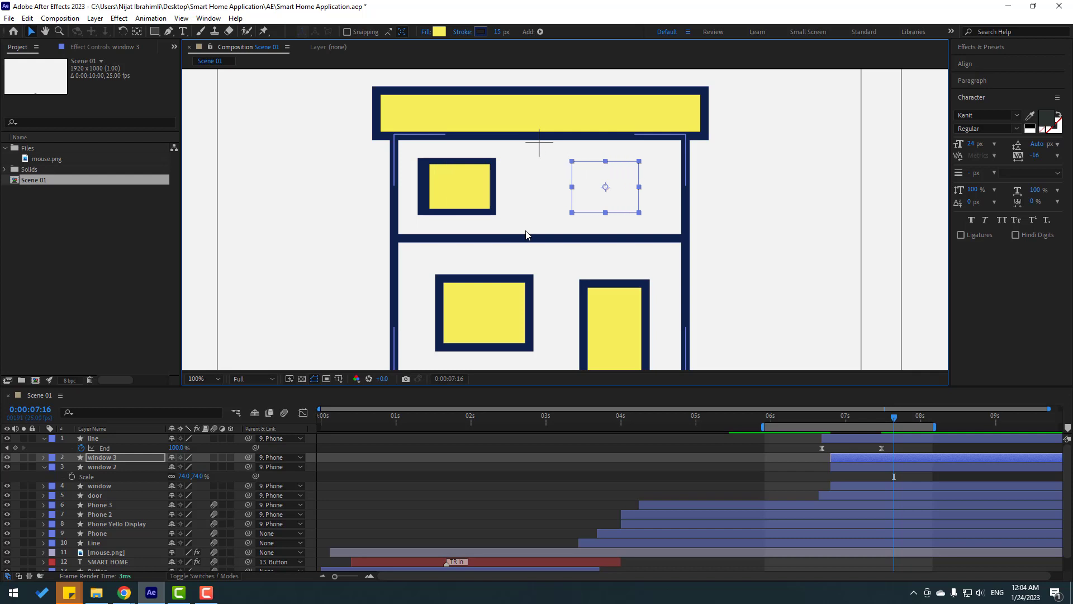
key("shift+Left")
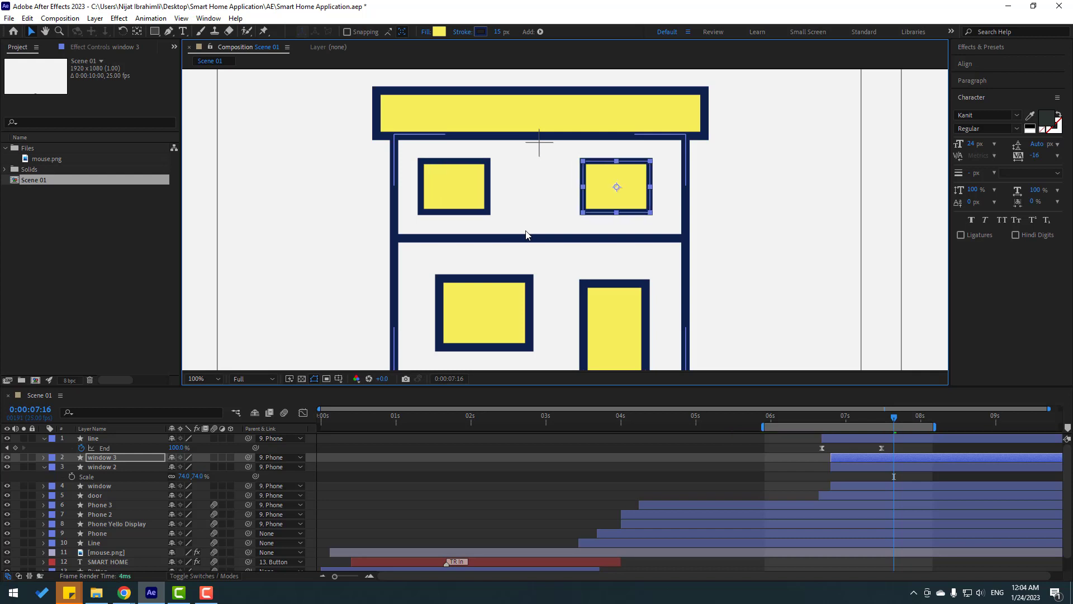
left_click(604, 457)
scroll(530, 331, "down", 4)
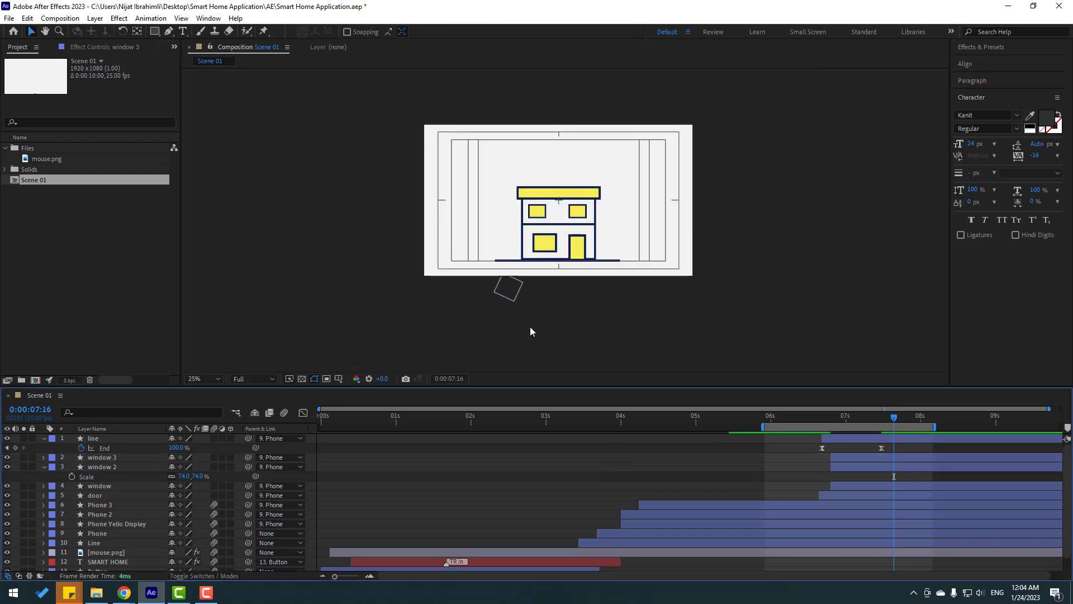
scroll(530, 327, "up", 4)
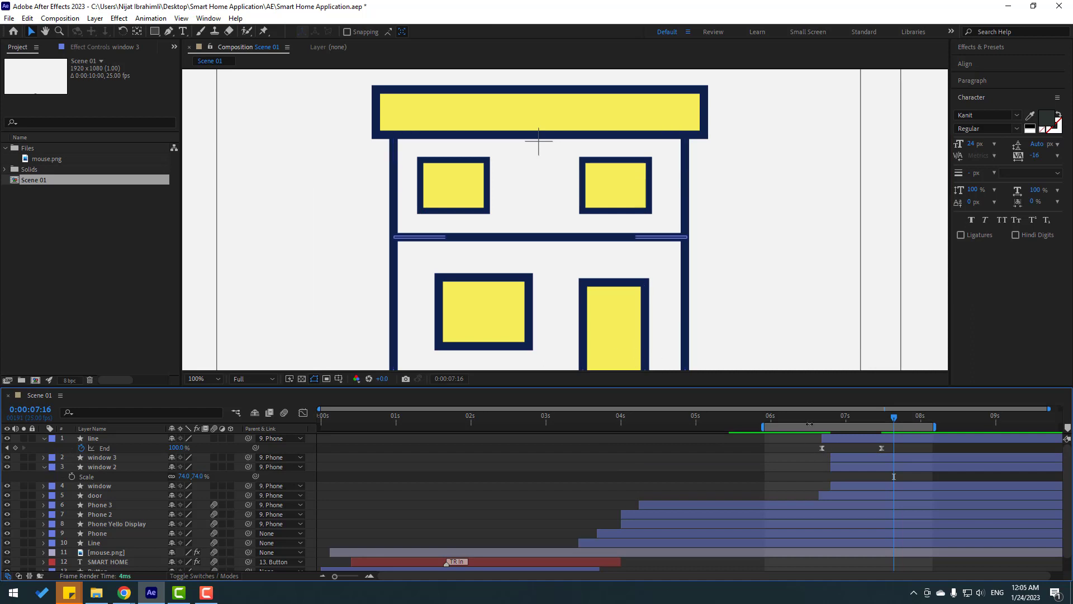
left_click_drag(390, 307, 386, 284)
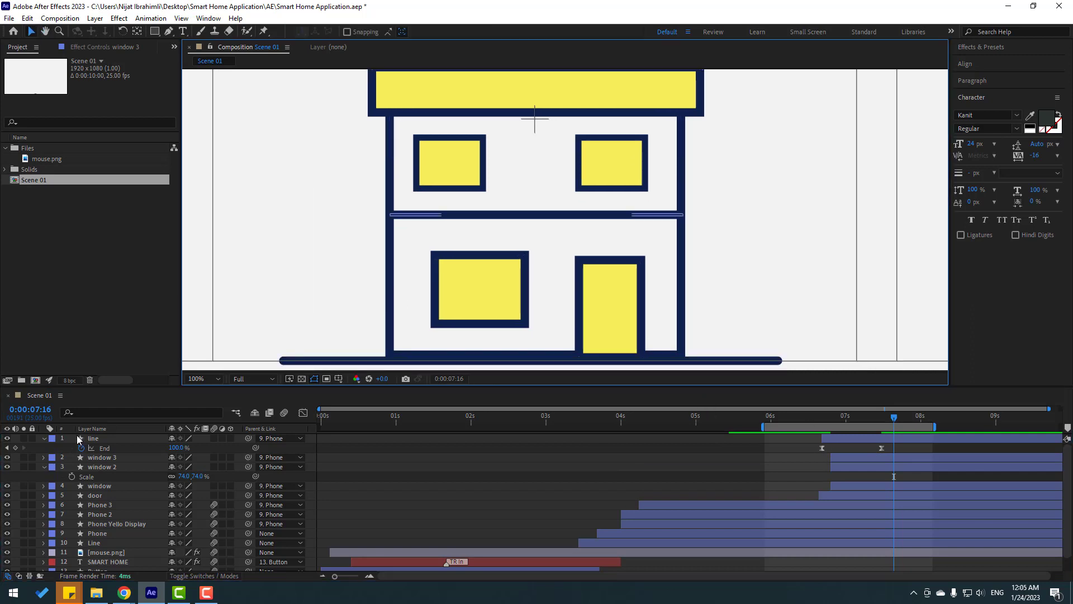
- Duplicate the window 3 layer, move the copy above the line layer, and rename it board
left_click(43, 437)
left_click(43, 458)
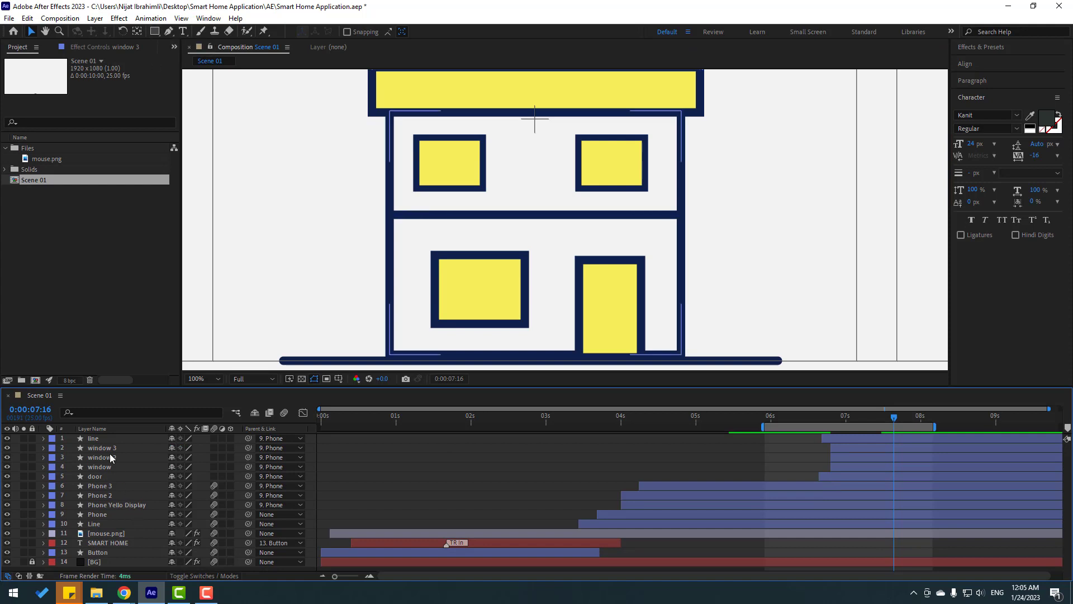
left_click(141, 447)
key("ctrl+d")
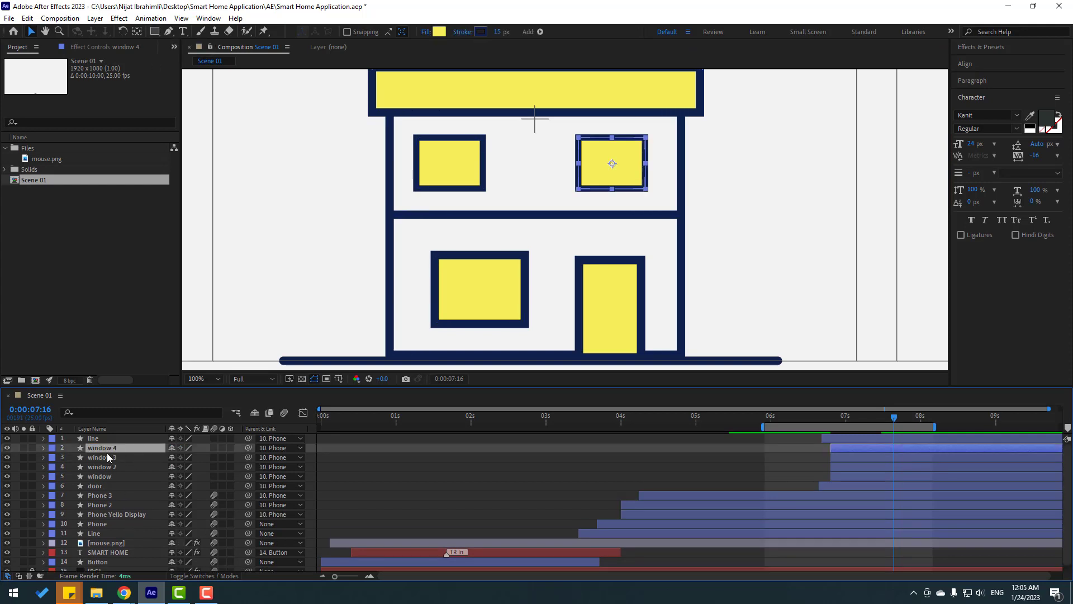
left_click_drag(109, 447, 115, 438)
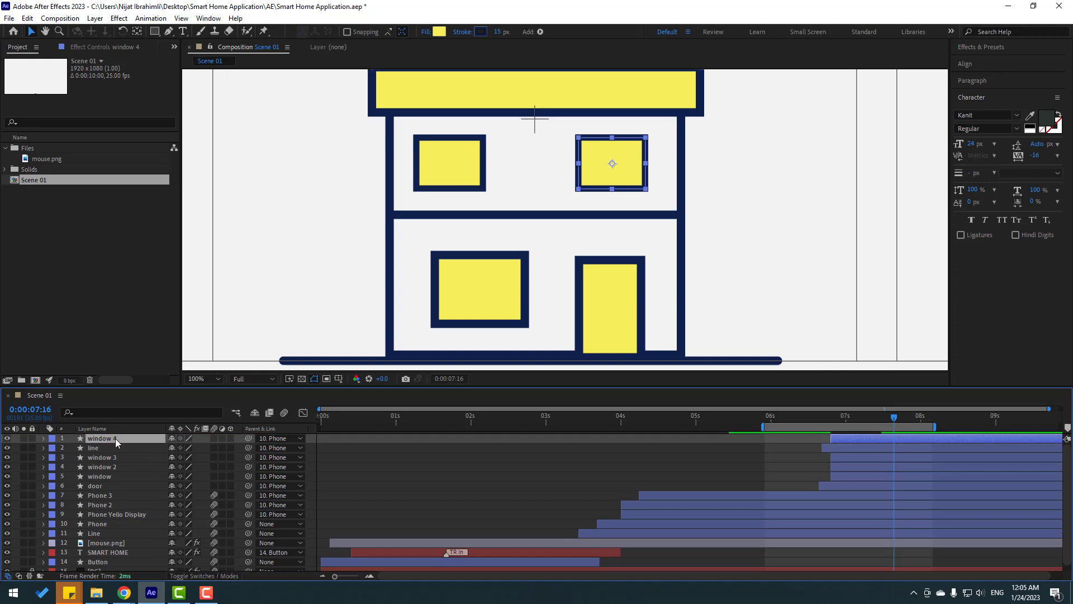
key("Return")
type("board")
key("Return")
- Move the board to the middle of the horizontal wall line and change its fill colour to blue
left_click_drag(617, 175, 546, 227)
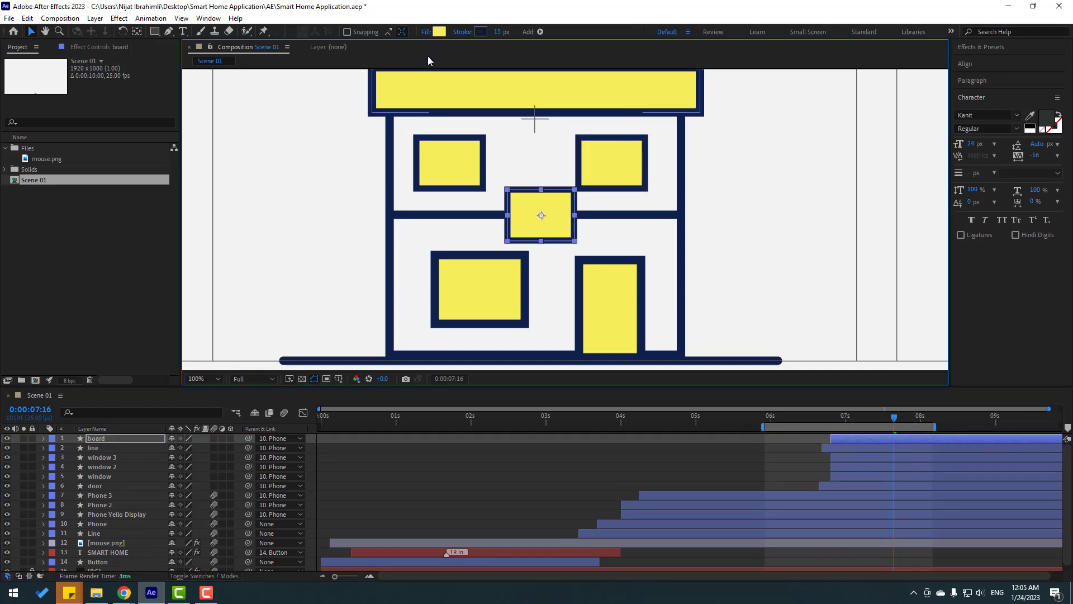
left_click(439, 31)
left_click(554, 435)
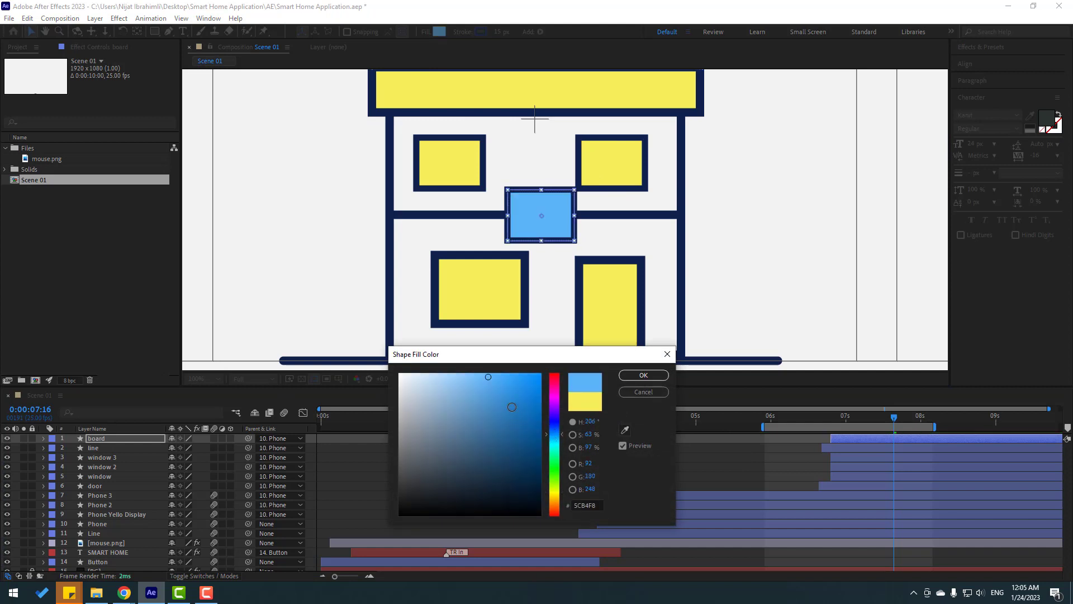
left_click(500, 384)
left_click(643, 376)
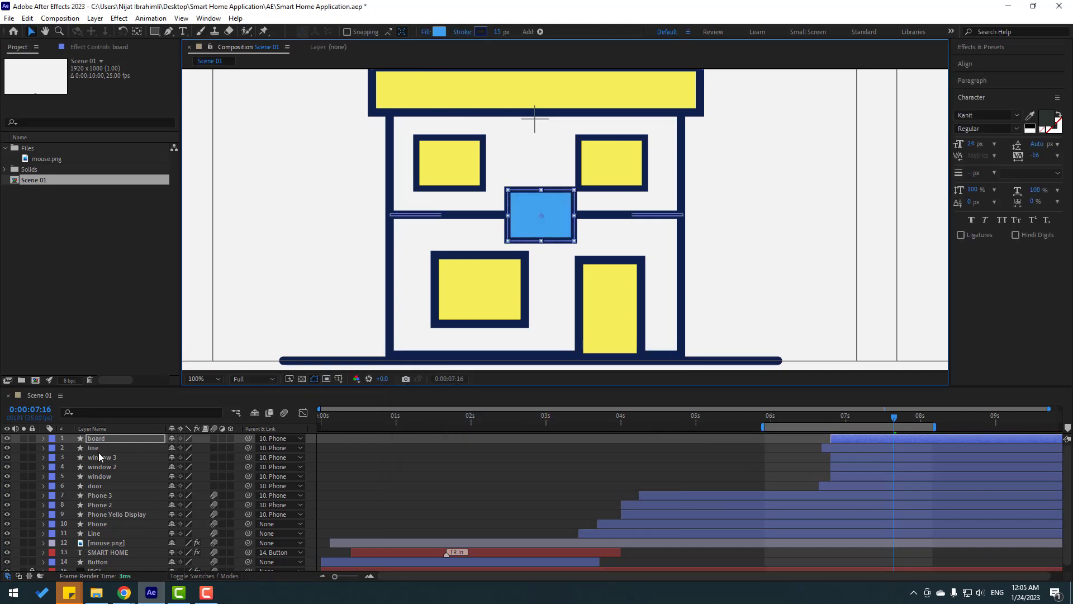
- Set the board's Size keyframe at 0:00:07:08 to 357 by 79 and recentre the board on the wall line
key("u")
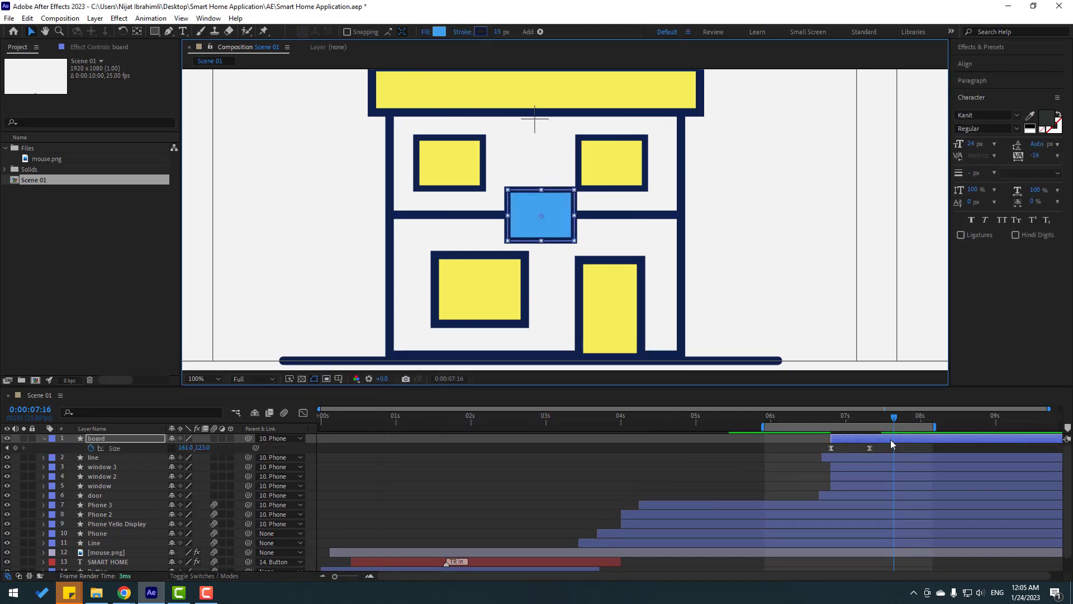
left_click_drag(860, 420, 870, 418)
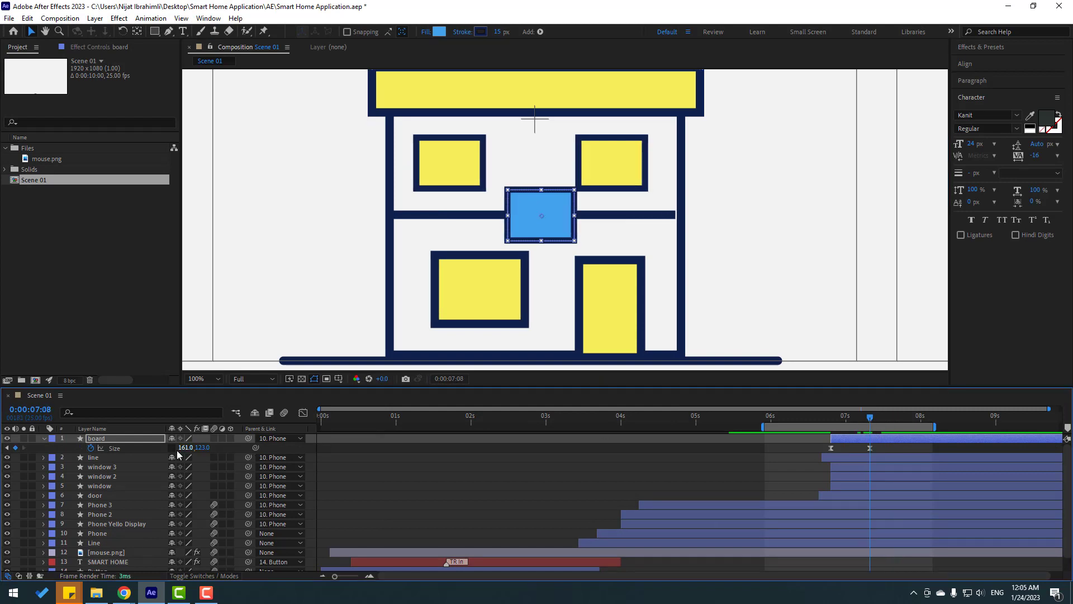
mouse_move(186, 447)
left_mouse_down()
mouse_move(291, 441)
mouse_move(180, 451)
mouse_move(194, 451)
left_mouse_up()
left_click_drag(569, 218, 561, 224)
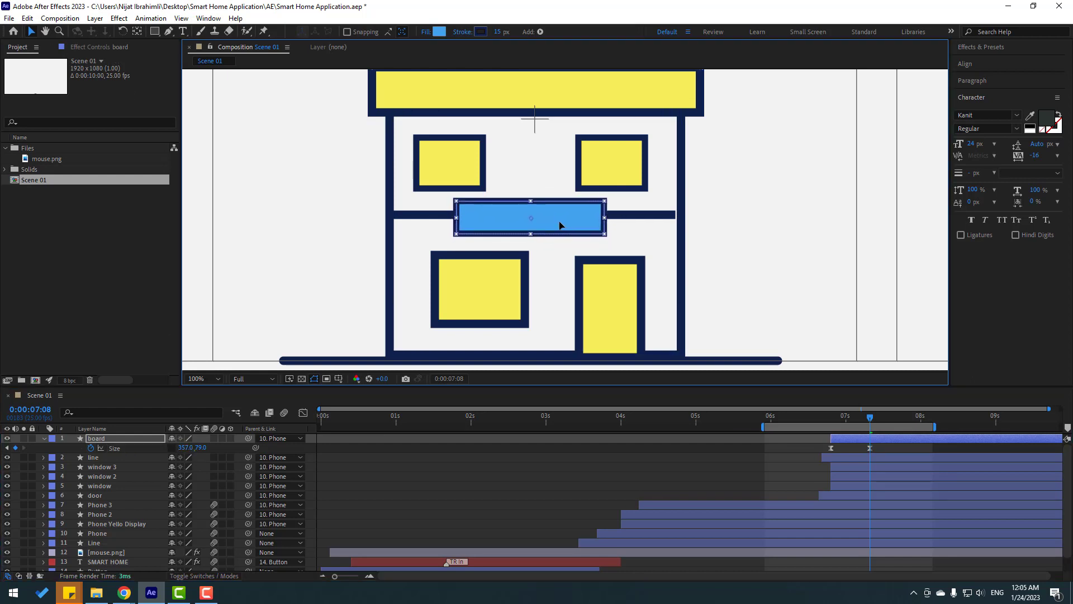
left_click(608, 479)
- Stagger the layer starts: window 2 at about 0:00:06:22, window 3 at about 0:00:06:24, board at about 0:00:07:00; preview the result
mouse_move(819, 417)
left_mouse_down()
mouse_move(881, 420)
mouse_move(829, 424)
left_mouse_up()
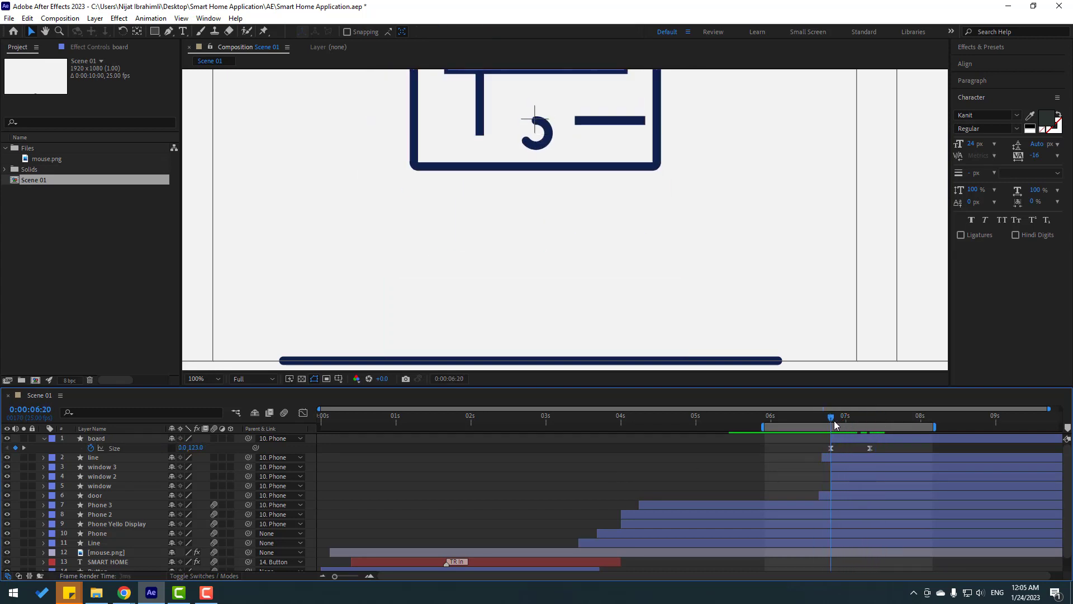
scroll(776, 300, "down", 2)
left_click_drag(845, 463, 861, 417)
left_click(863, 465)
key("space")
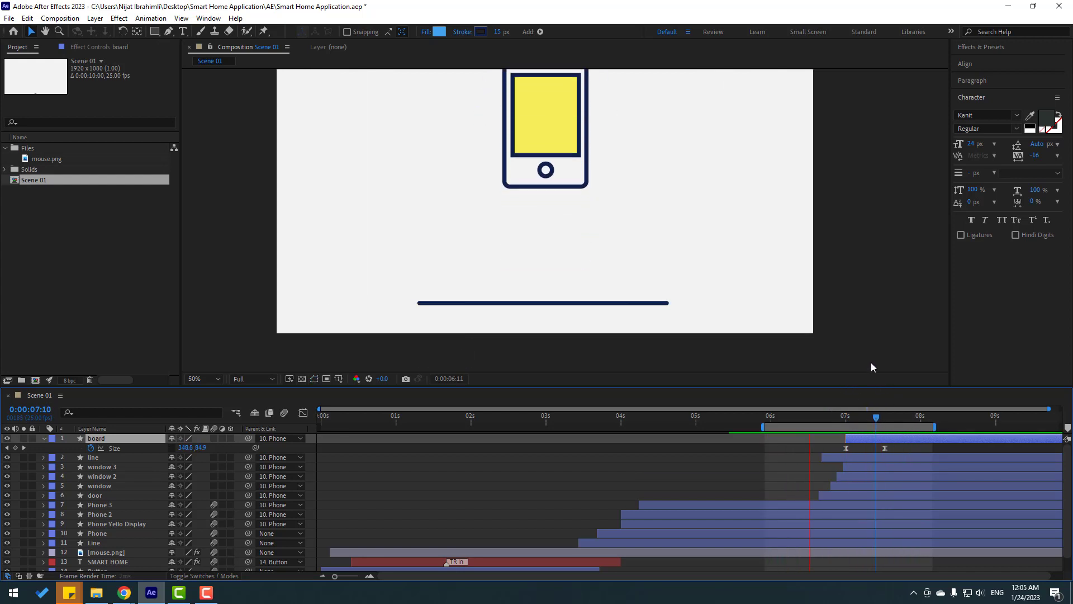
key("space")
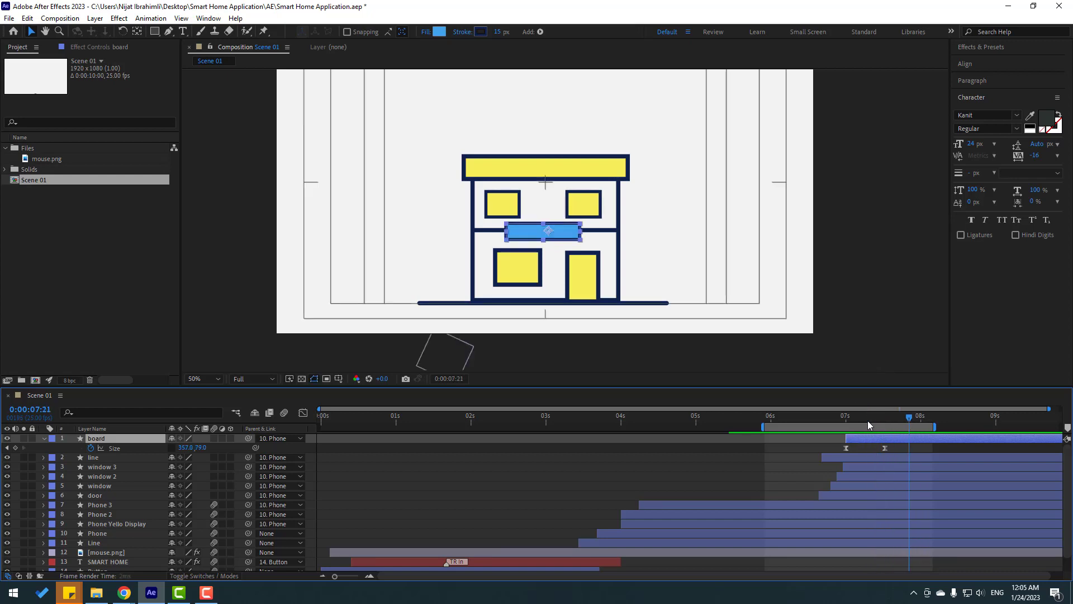
- Add a text layer reading HOME on the blue board
left_click(371, 488)
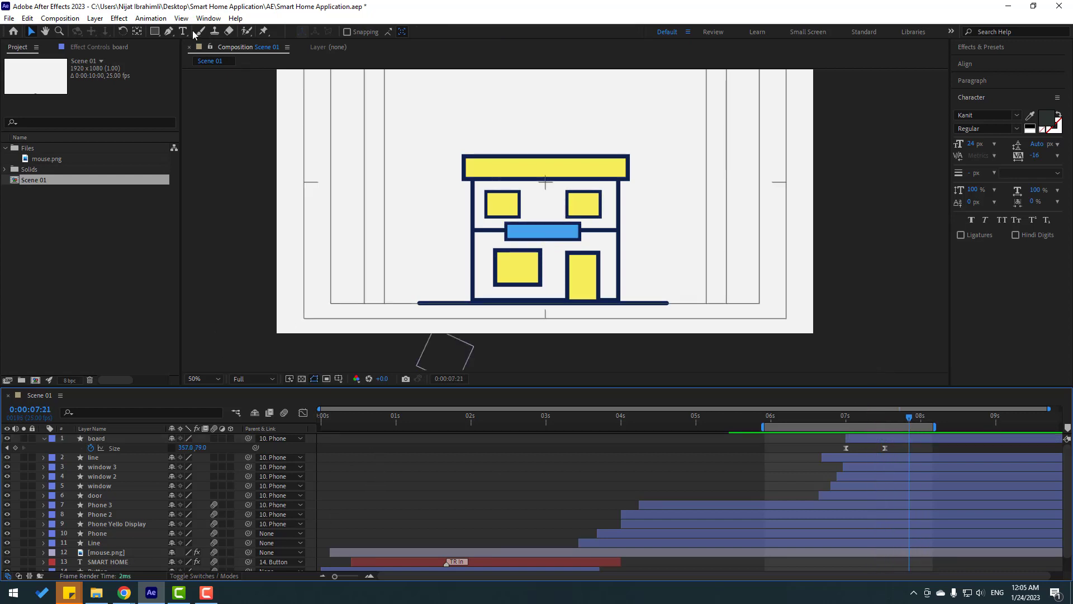
key("ctrl+t")
key("period")
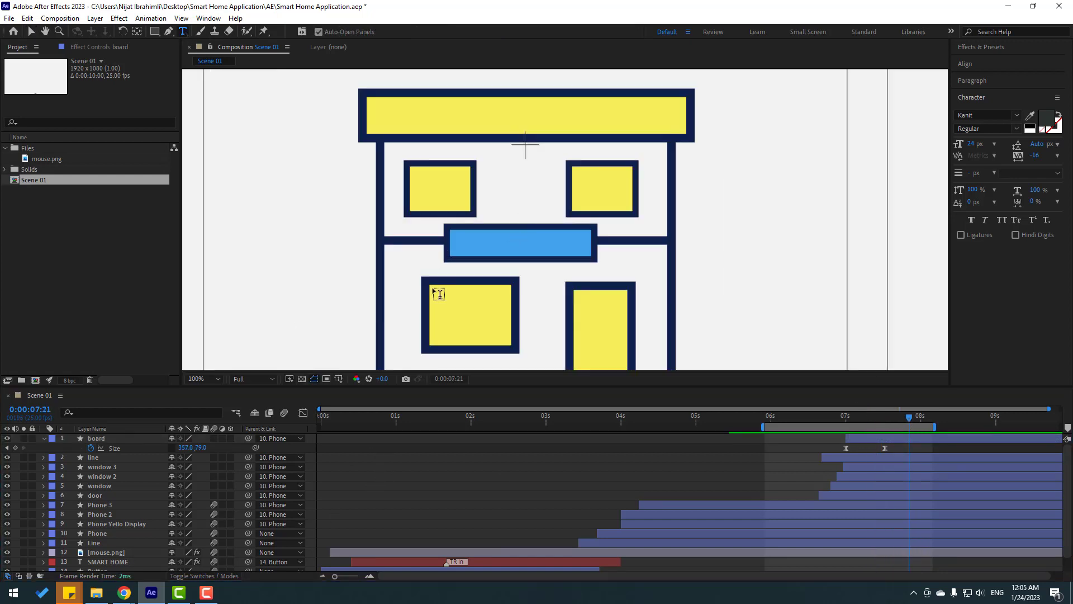
scroll(451, 271, "up", 1)
left_click(490, 225)
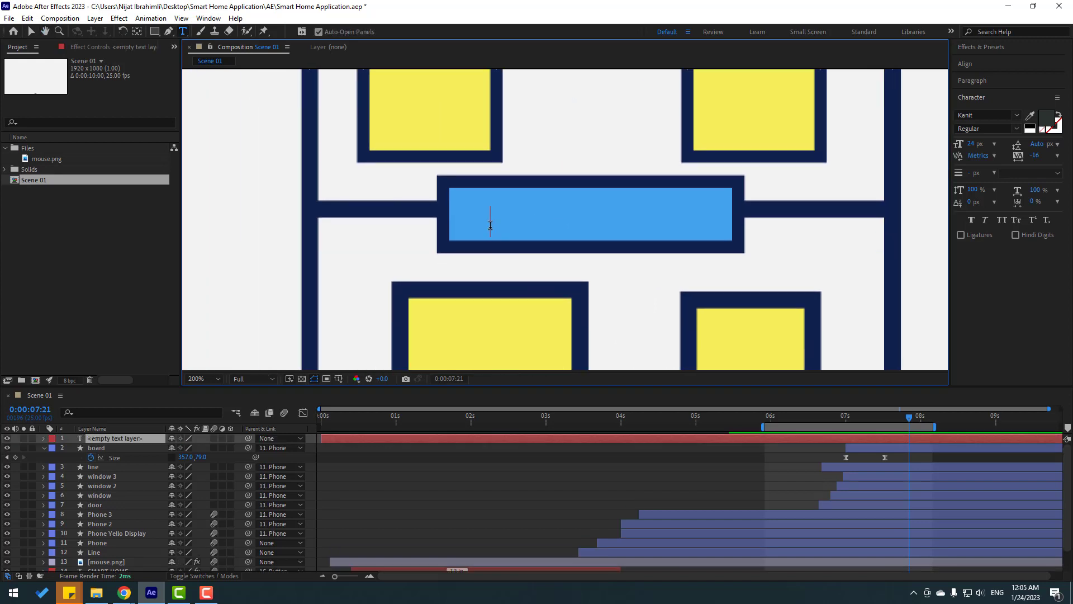
type("HOME")
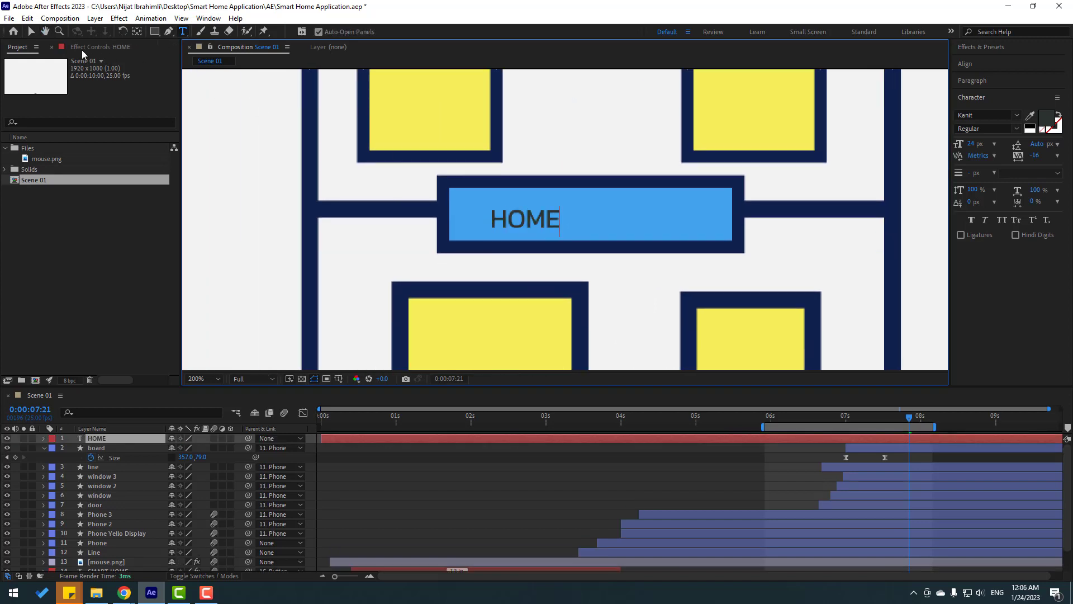
left_click(32, 31)
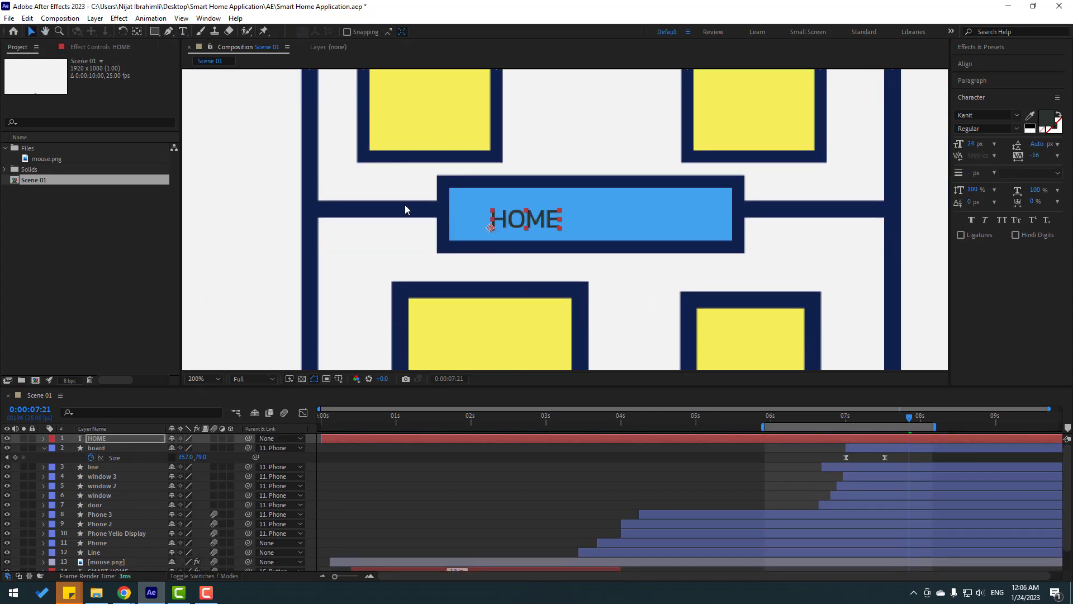
- Change the HOME text's fill colour to white (FFFFFF) and its font style to Bold
left_click(1047, 119)
left_click_drag(420, 393, 398, 370)
left_click(634, 379)
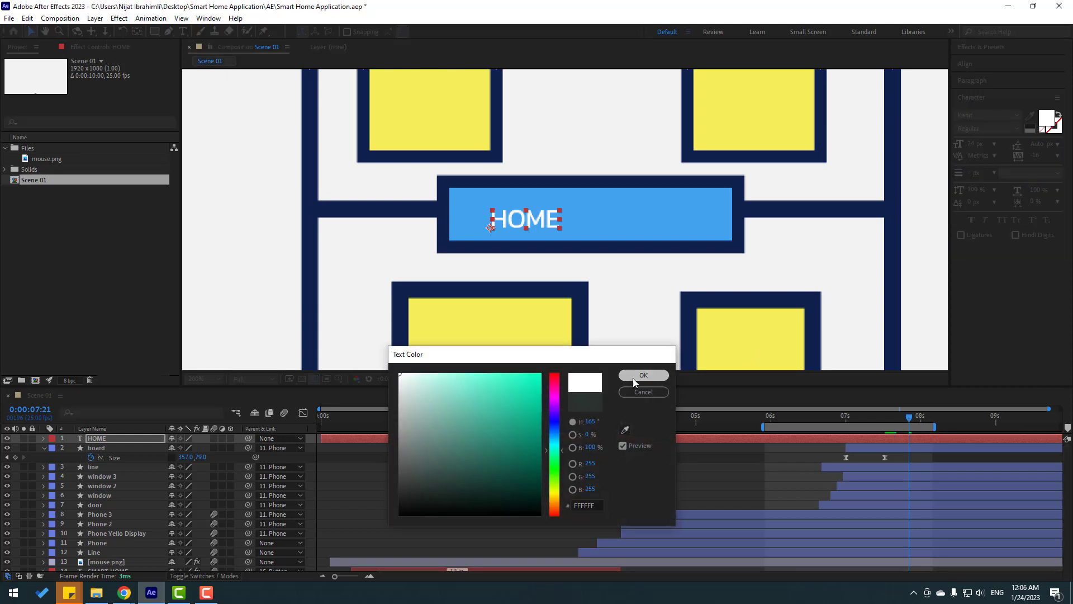
left_click(1017, 129)
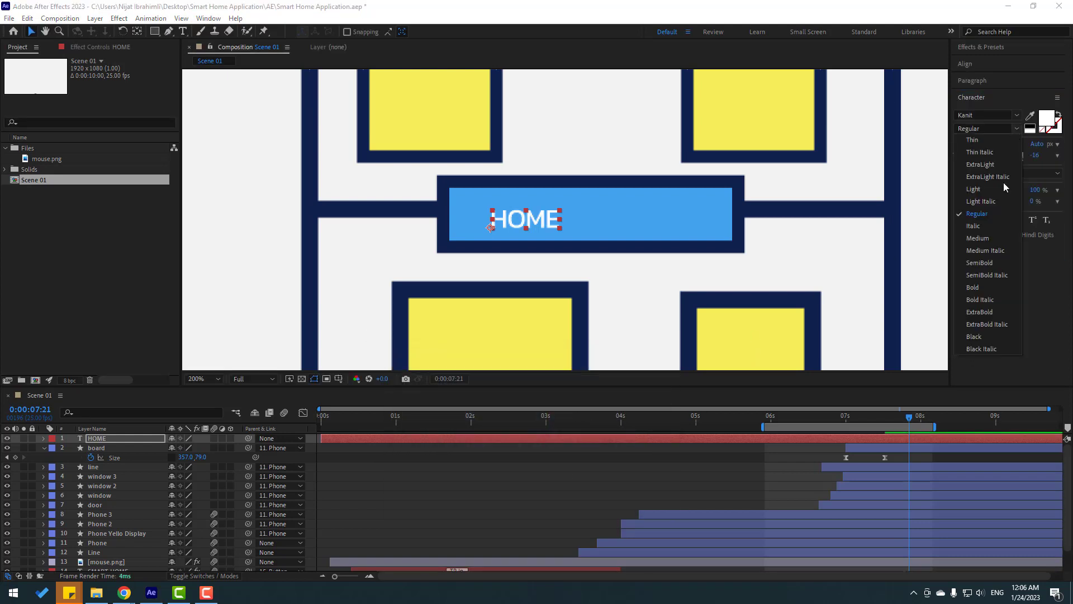
left_click(977, 292)
- Enlarge the HOME text to 50 px and centre it on the blue board with its anchor point in its middle
left_click_drag(972, 145, 986, 145)
left_click_drag(597, 211, 620, 213)
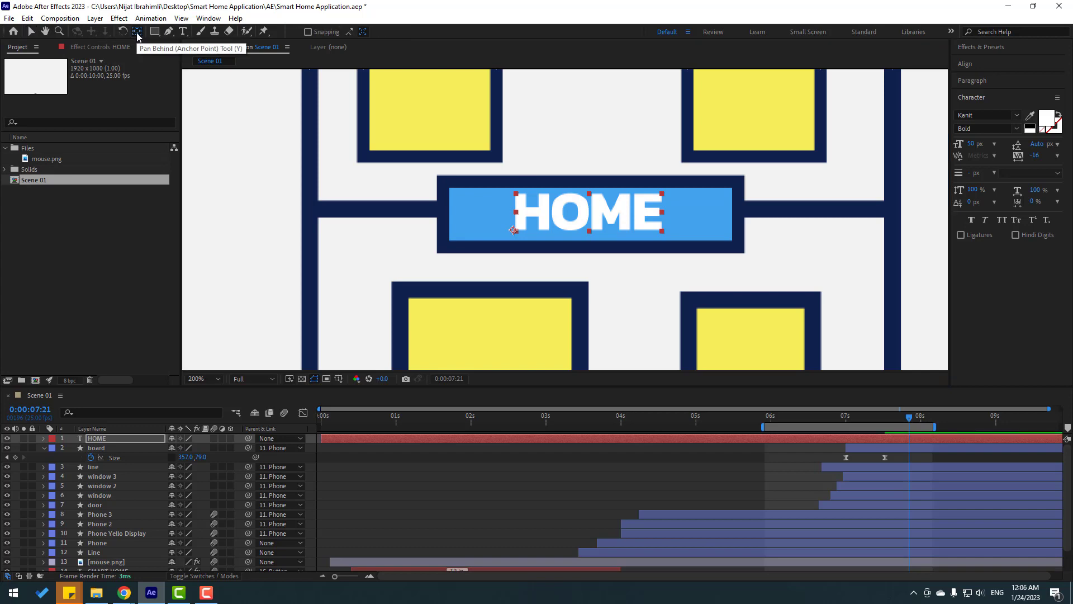
key("ctrl+alt+Home")
- Apply Animation Composer's Overshoot Position & Scale Characters text preset, Bottom variant, to the HOME layer as an In transition
left_click(209, 19)
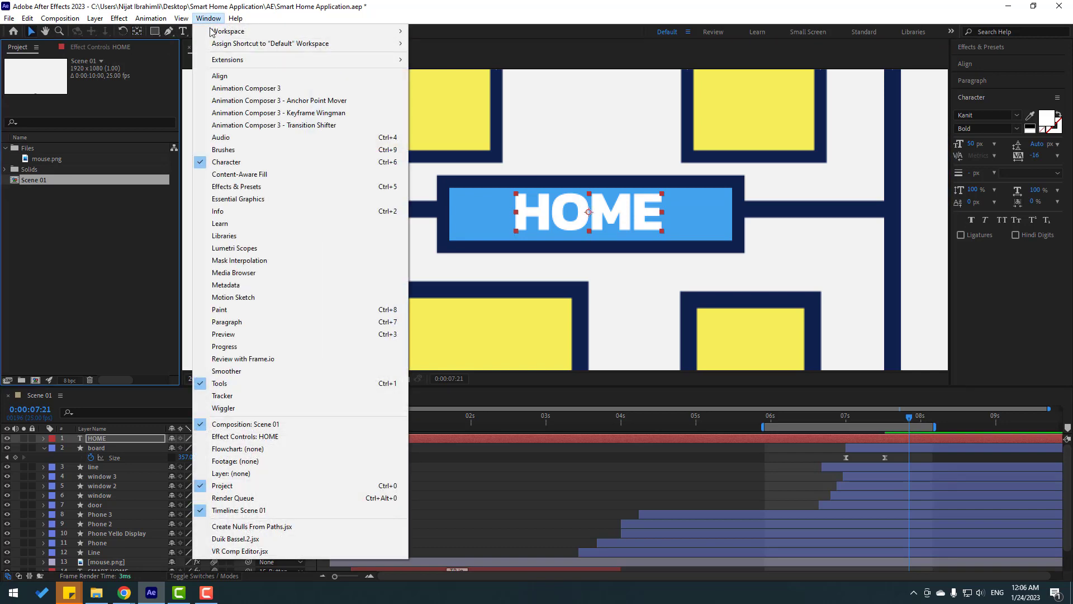
left_click(274, 90)
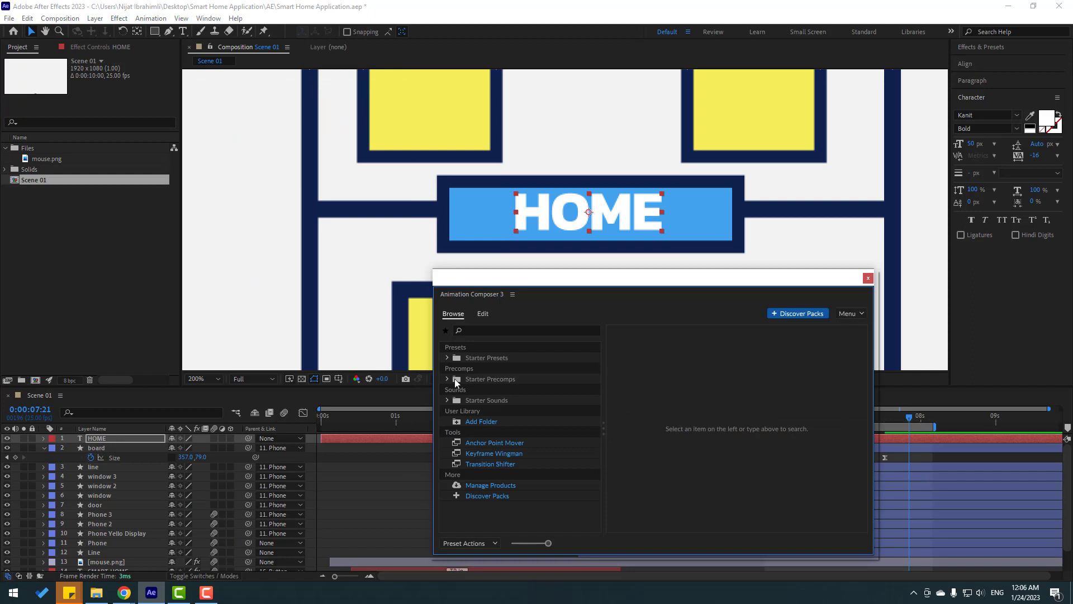
left_click(451, 360)
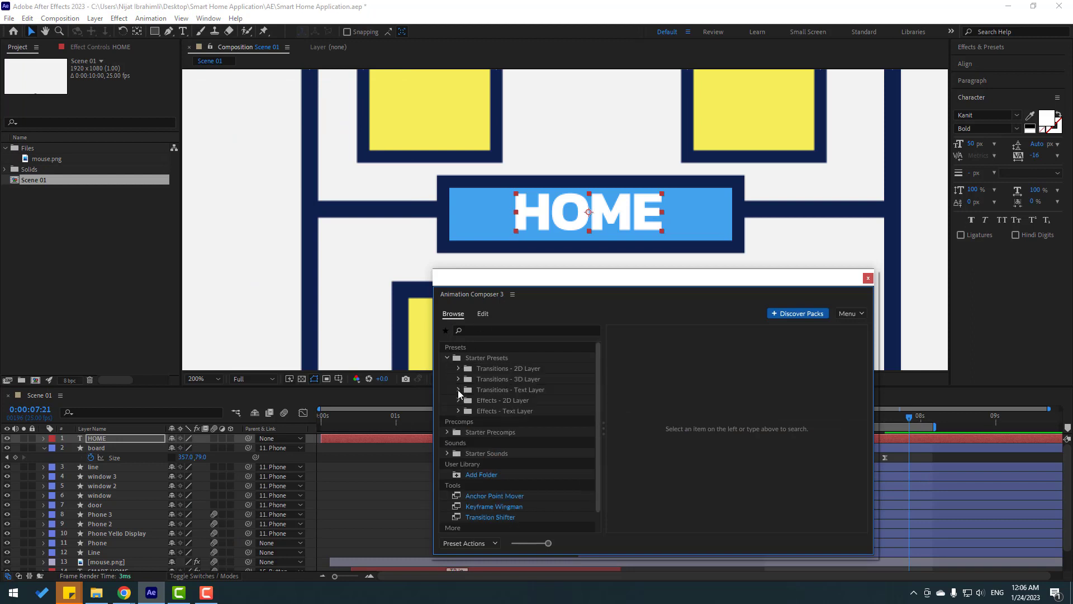
left_click(458, 390)
left_click(470, 400)
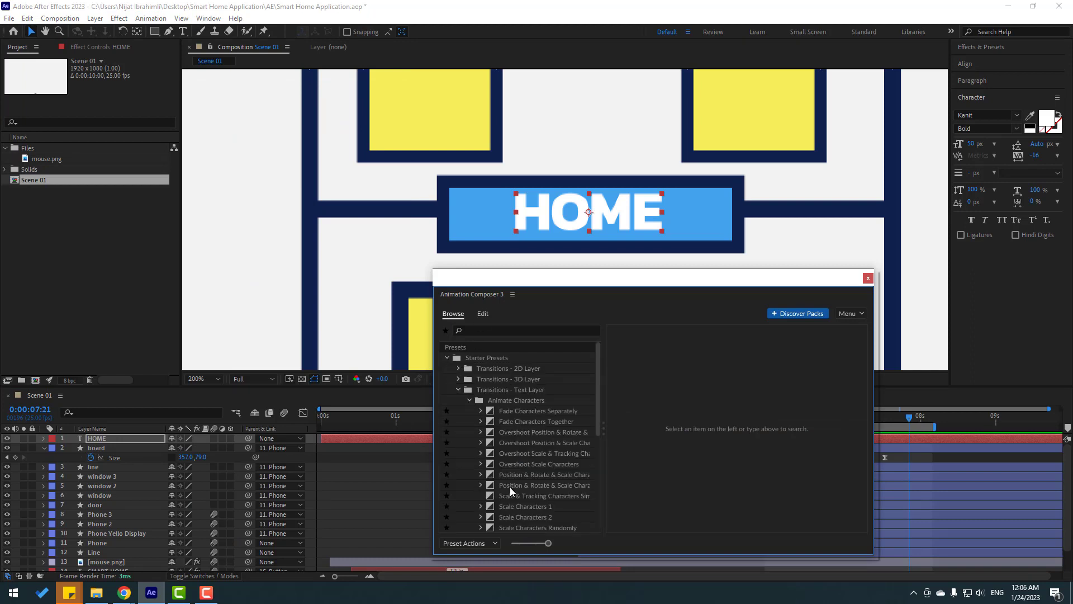
left_click(520, 444)
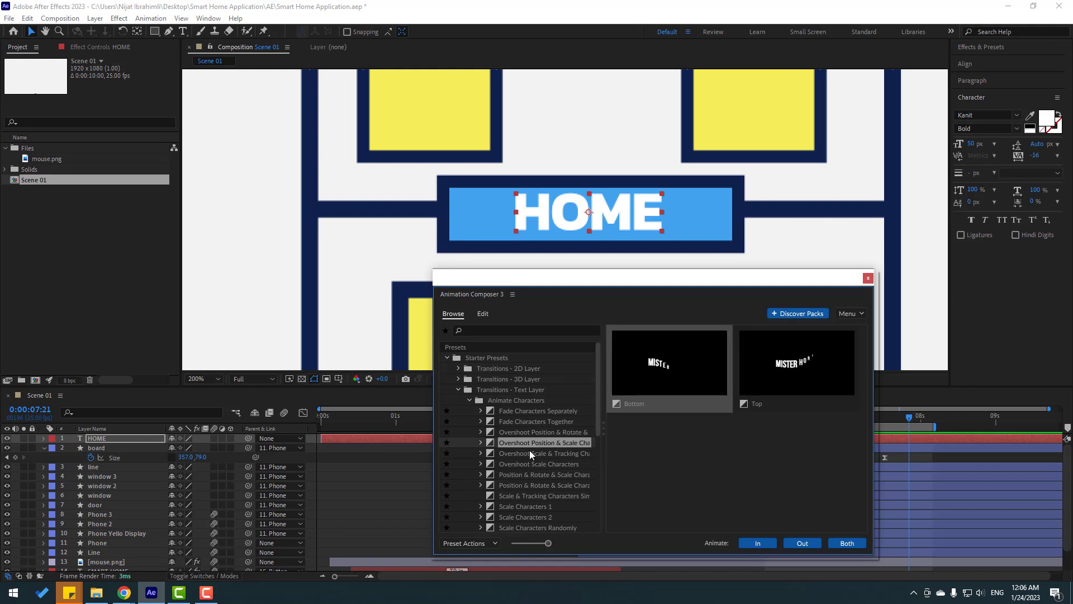
left_click(758, 543)
left_click(868, 278)
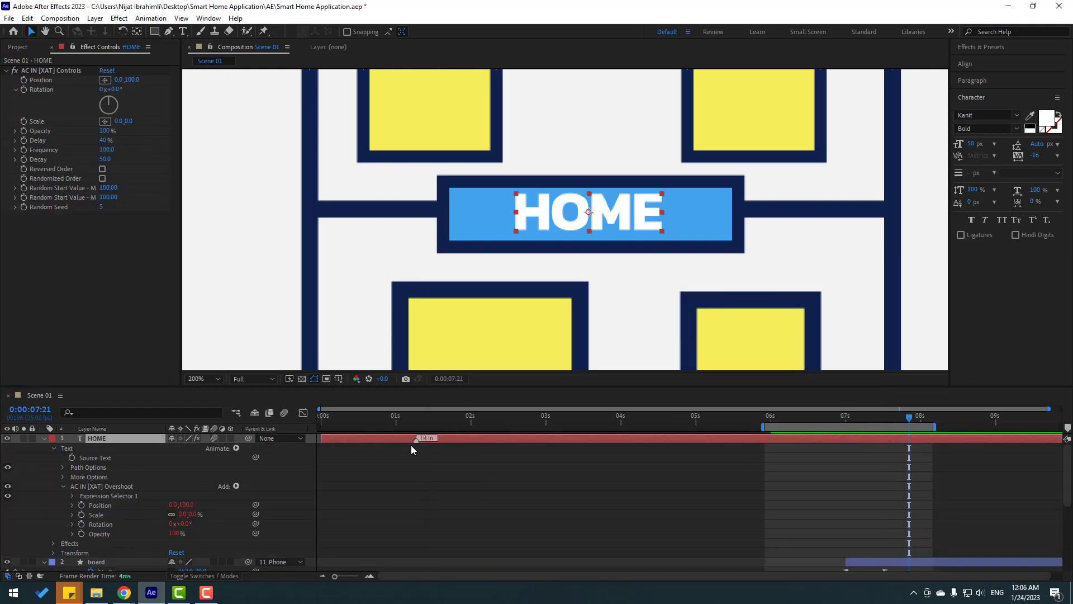
- Parent the HOME layer to the Phone layer and shift its start to about 0:00:06:21
mouse_move(353, 441)
left_mouse_down()
mouse_move(781, 441)
mouse_move(636, 438)
left_mouse_up()
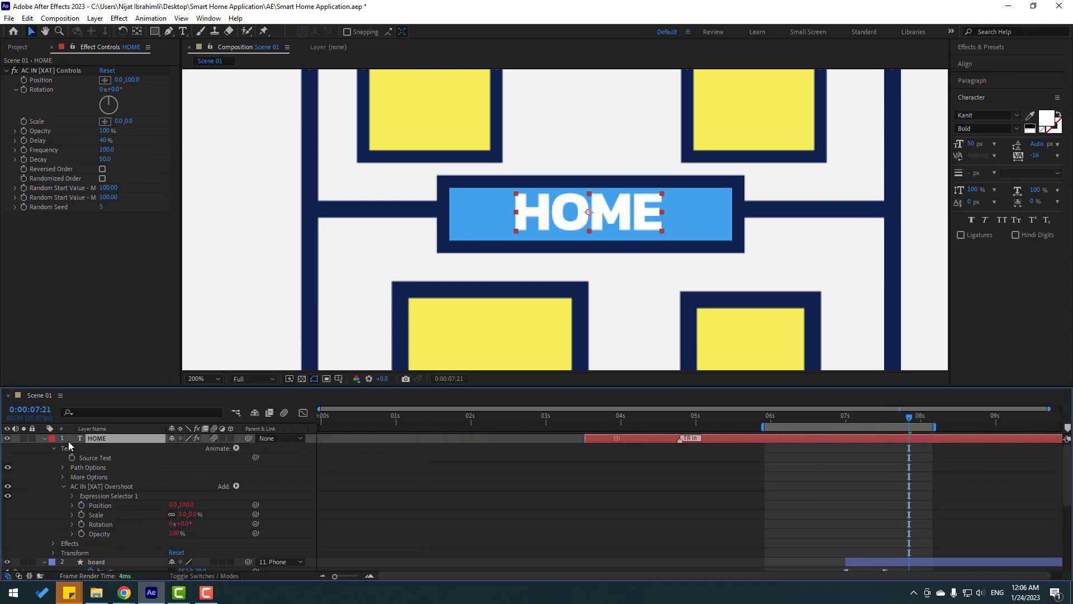
left_click(45, 440)
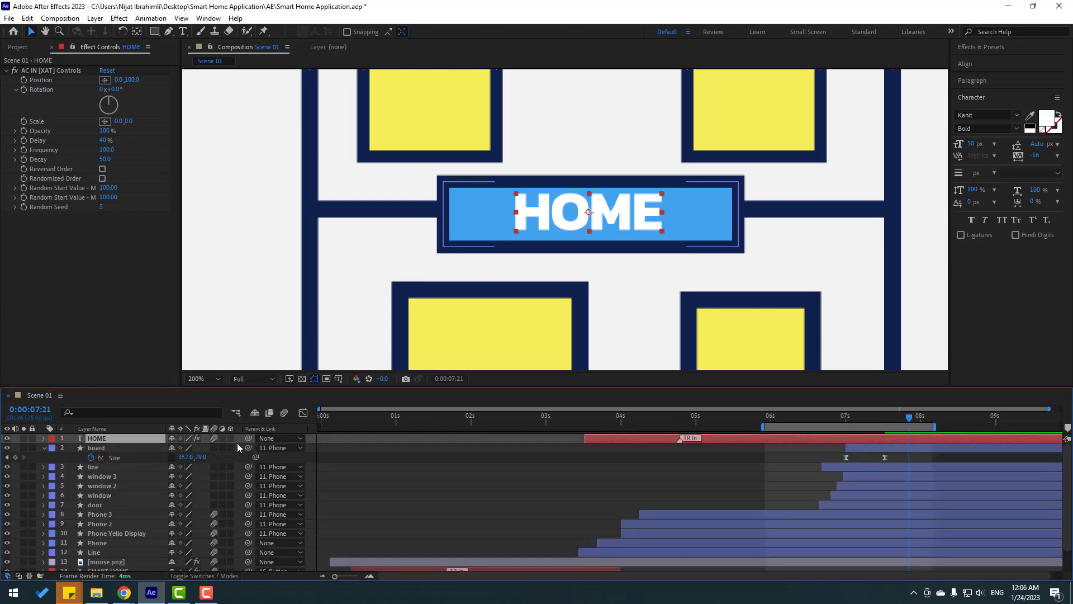
left_click_drag(119, 442, 104, 545)
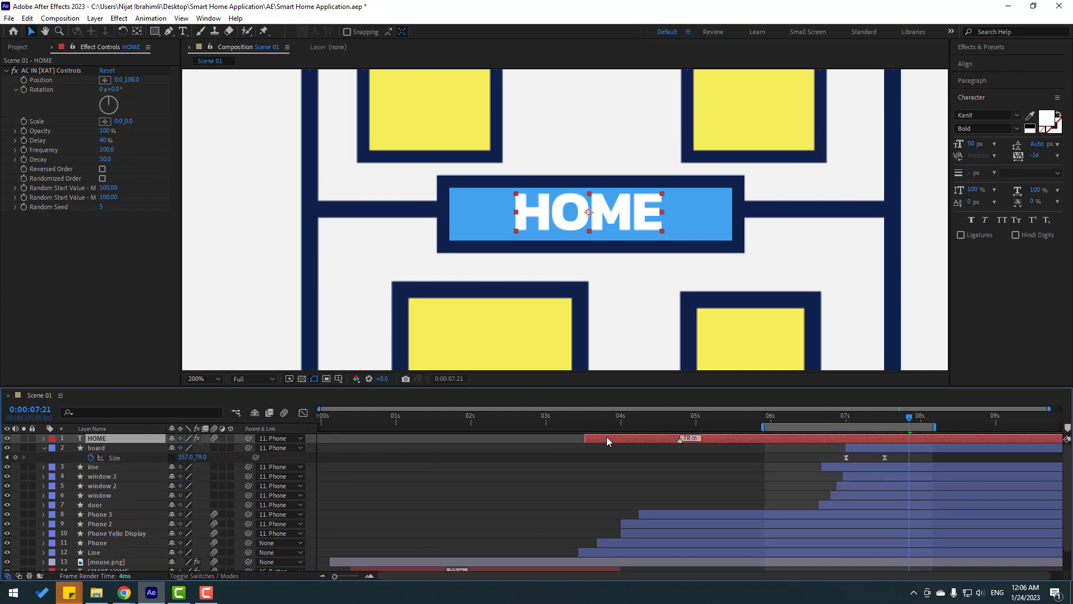
mouse_move(606, 437)
left_mouse_down()
mouse_move(858, 438)
mouse_move(850, 418)
mouse_move(907, 418)
mouse_move(836, 421)
mouse_move(895, 418)
left_mouse_up()
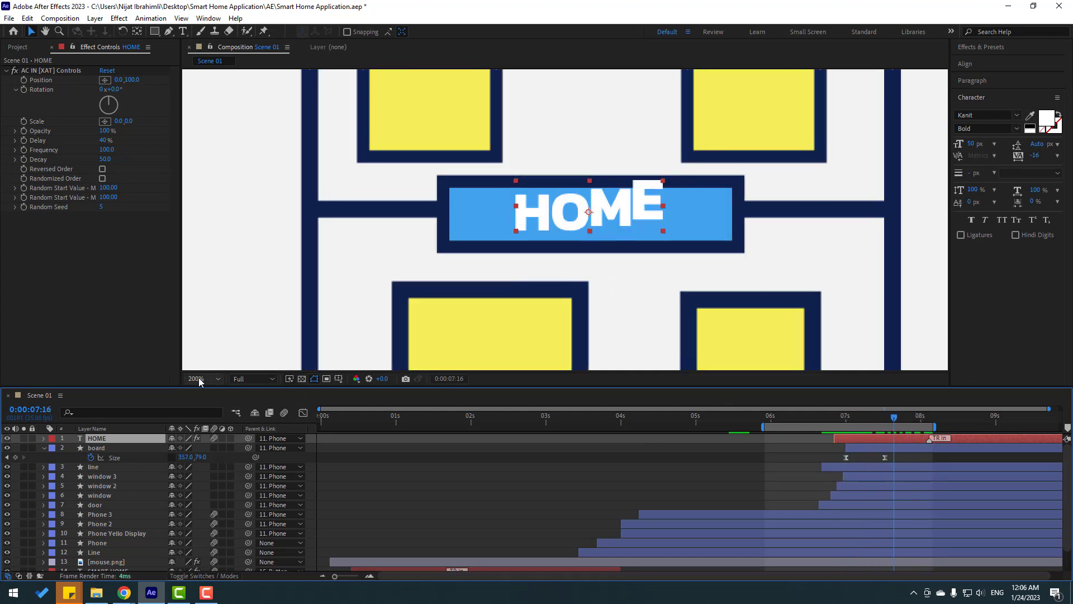
- Extend the work area back to the start of the composition, save the project and preview the full animation
left_click(199, 379)
left_click(224, 199)
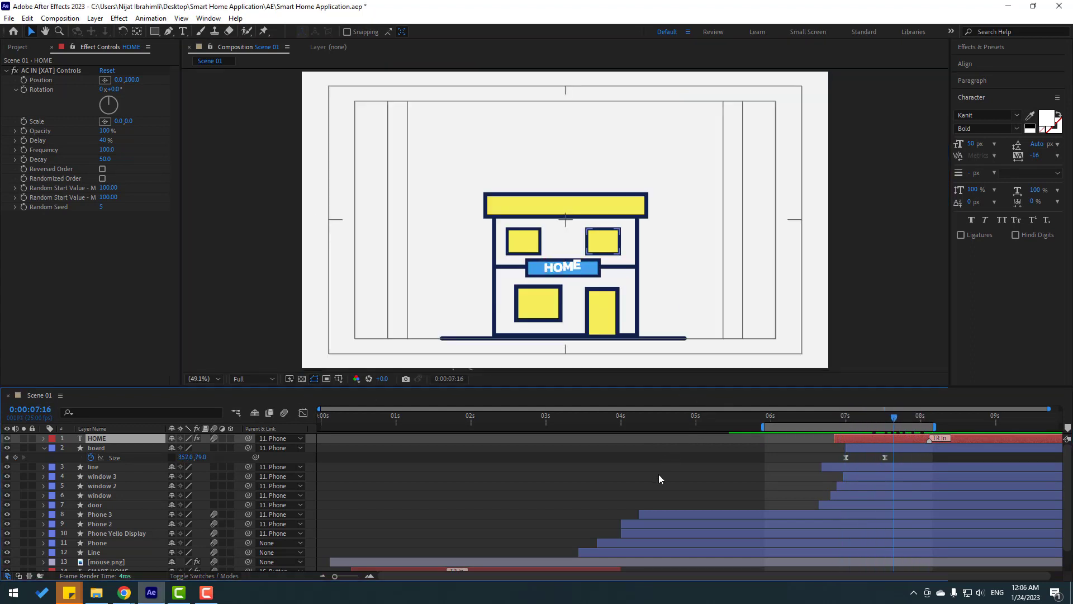
left_click(658, 474)
scroll(710, 475, "down", 1)
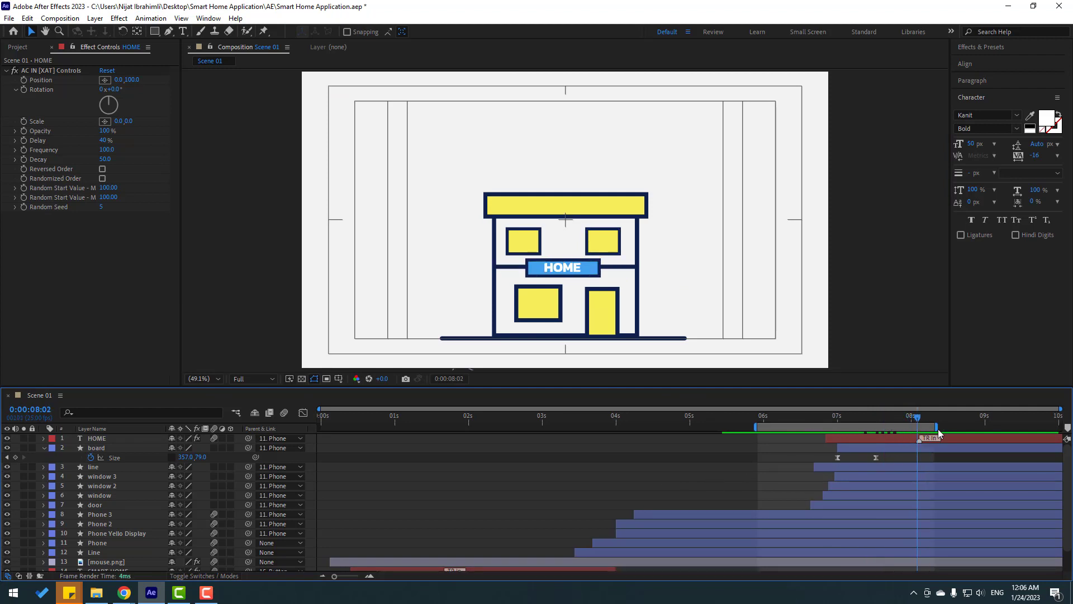
left_click_drag(754, 426, 320, 426)
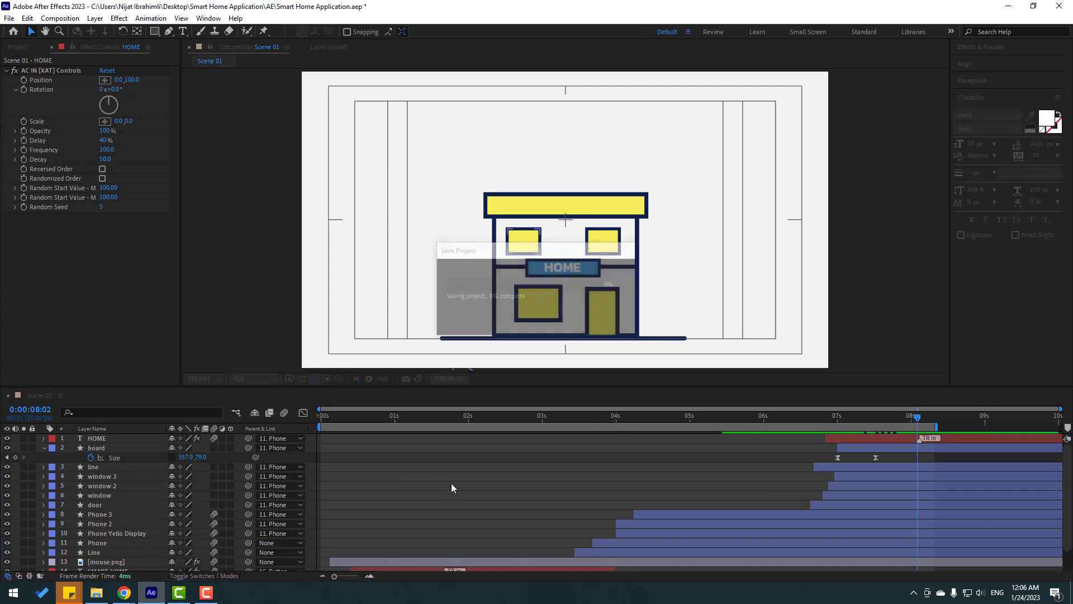
key("space")
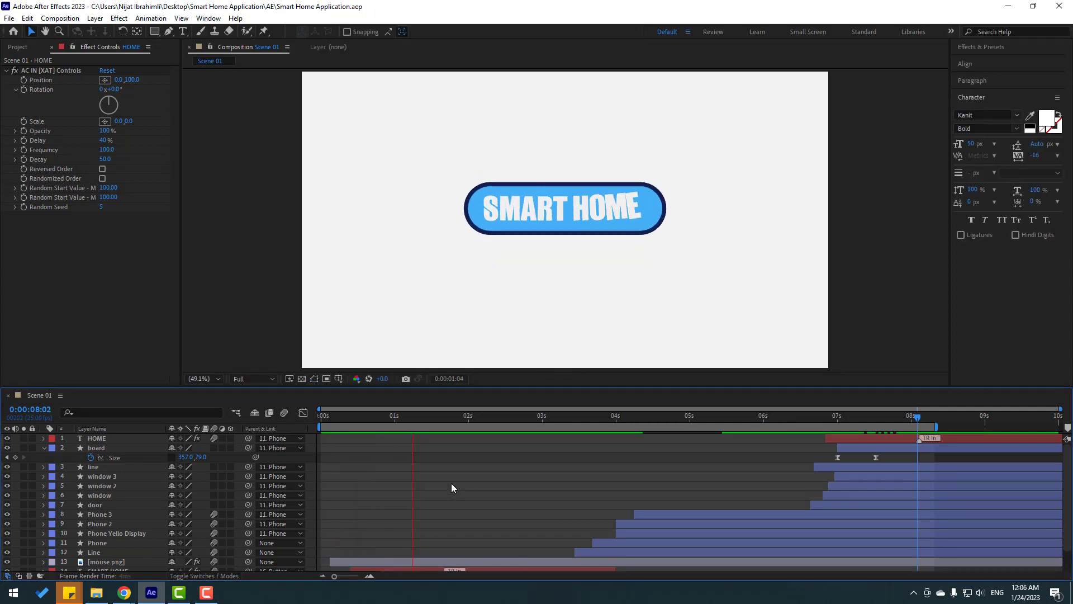